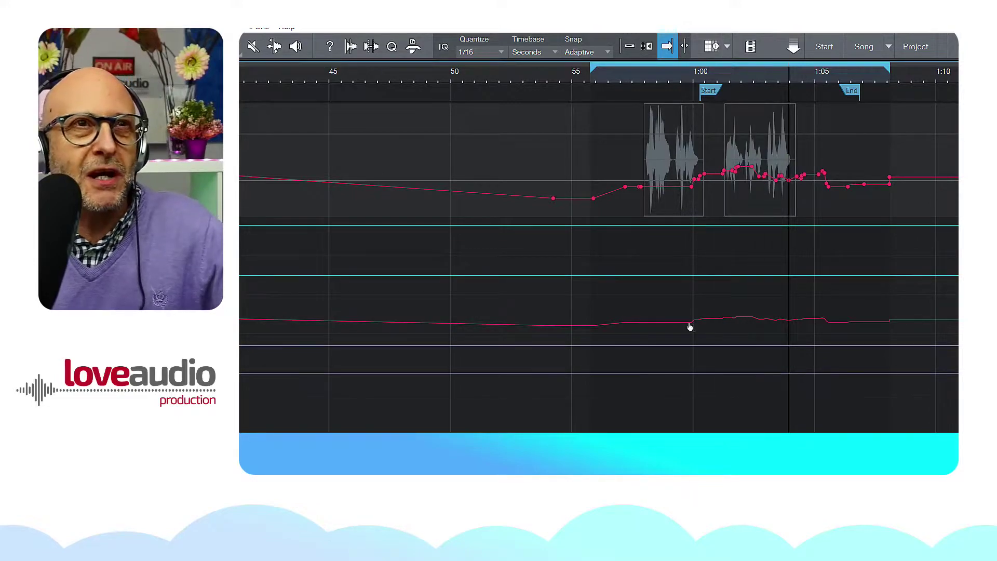
- Play the automated vocal passage from about 0:57 and examine its automation envelopes and the Effectos and Pad_Uppers clips
click(618, 75)
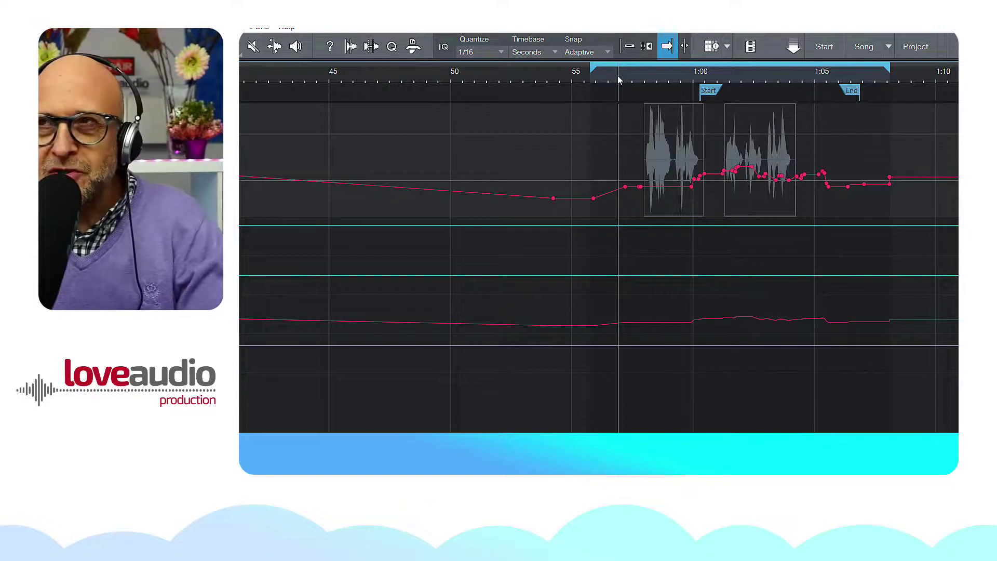
key(space)
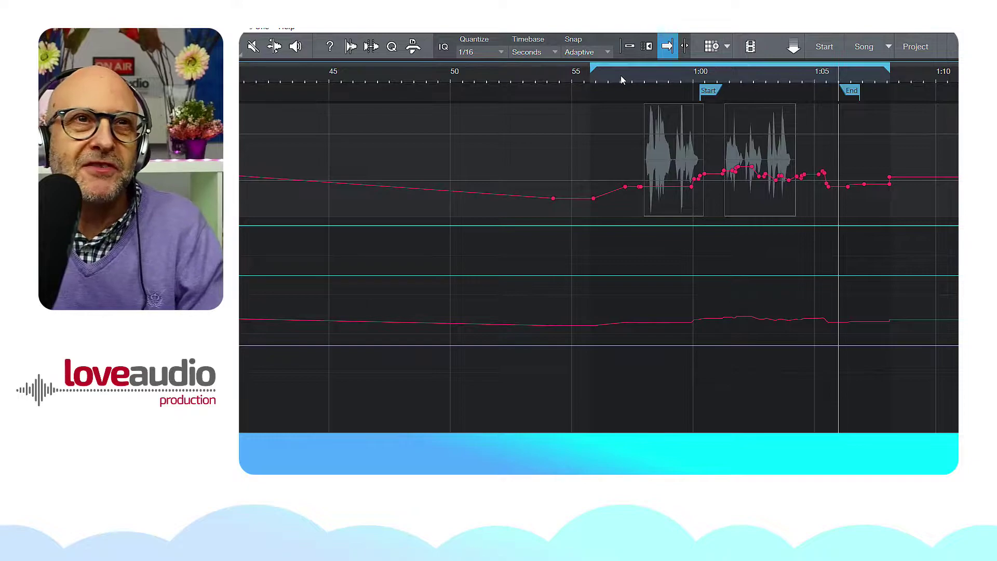
key(a)
scroll(430, 237, down, 3)
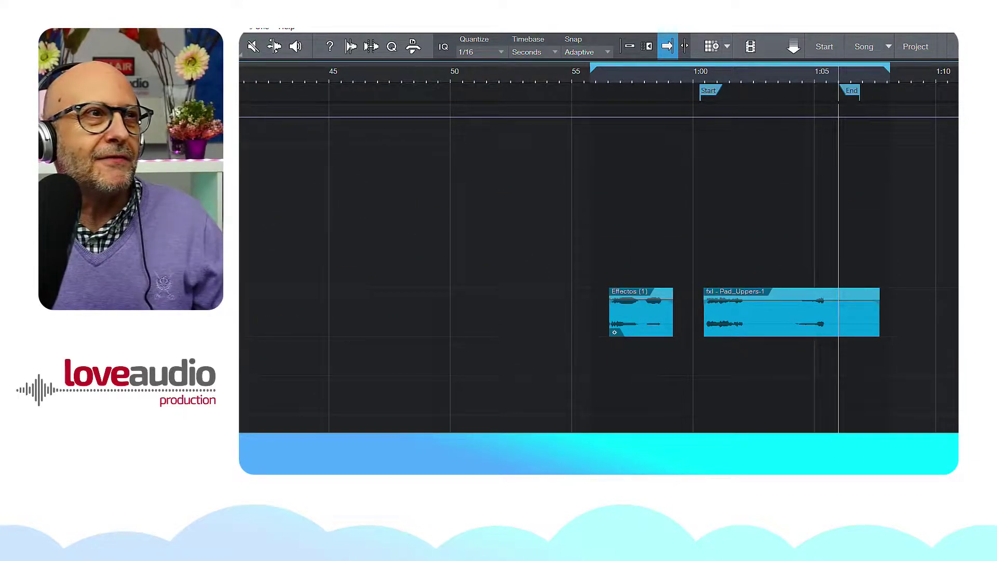
scroll(599, 208, up, 3)
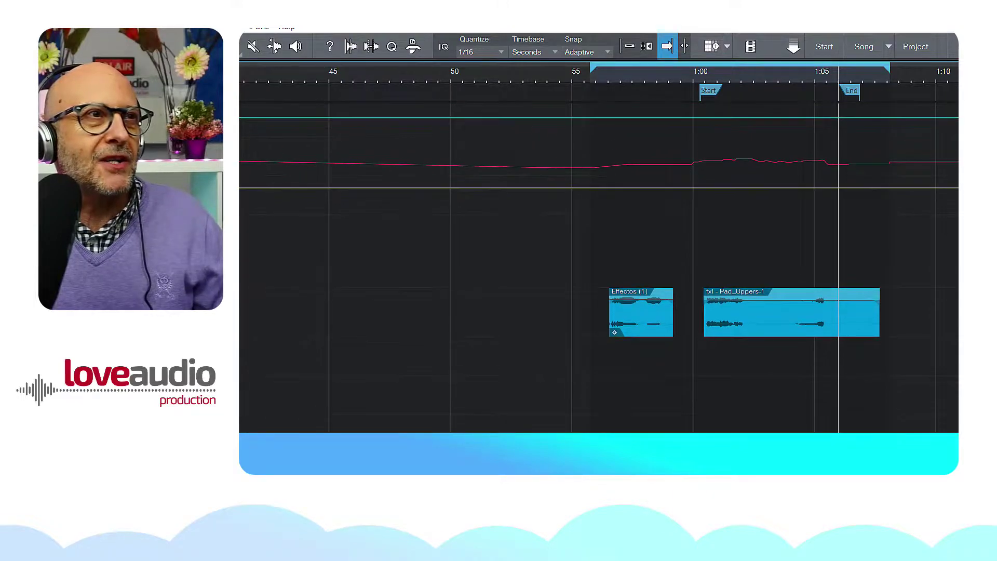
scroll(599, 245, up, 3)
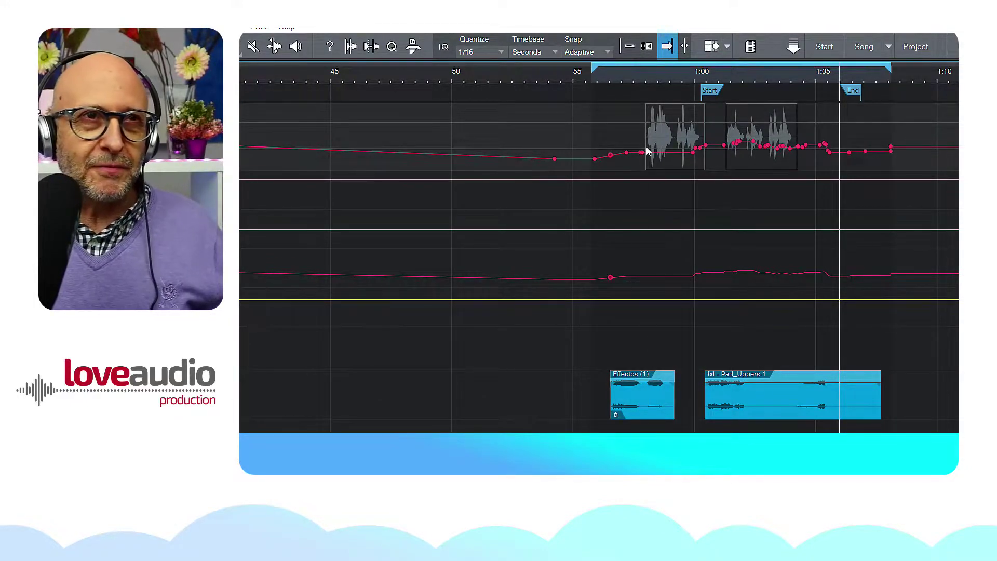
click(636, 78)
key(space)
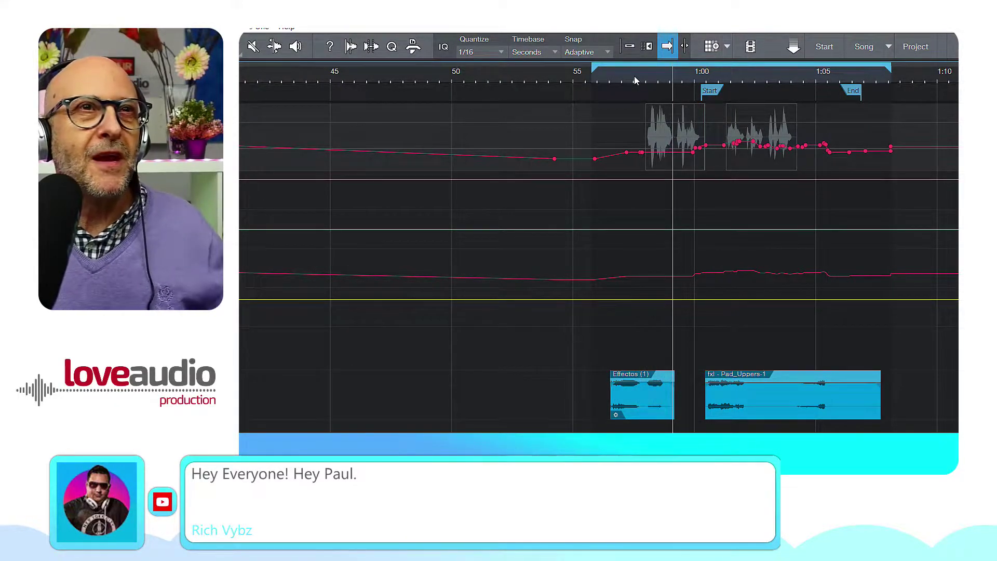
- Add an automation point over the first vocal phrase at about 0:58, audition it raised, and return it level with its neighbours
drag(644, 155, 654, 127)
click(617, 79)
key(space)
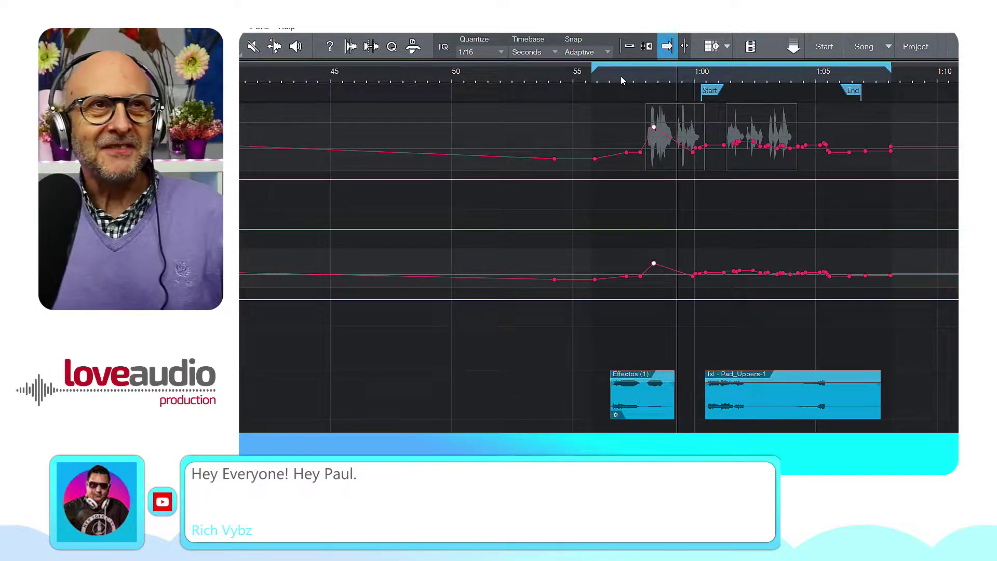
drag(654, 128, 659, 159)
click(606, 76)
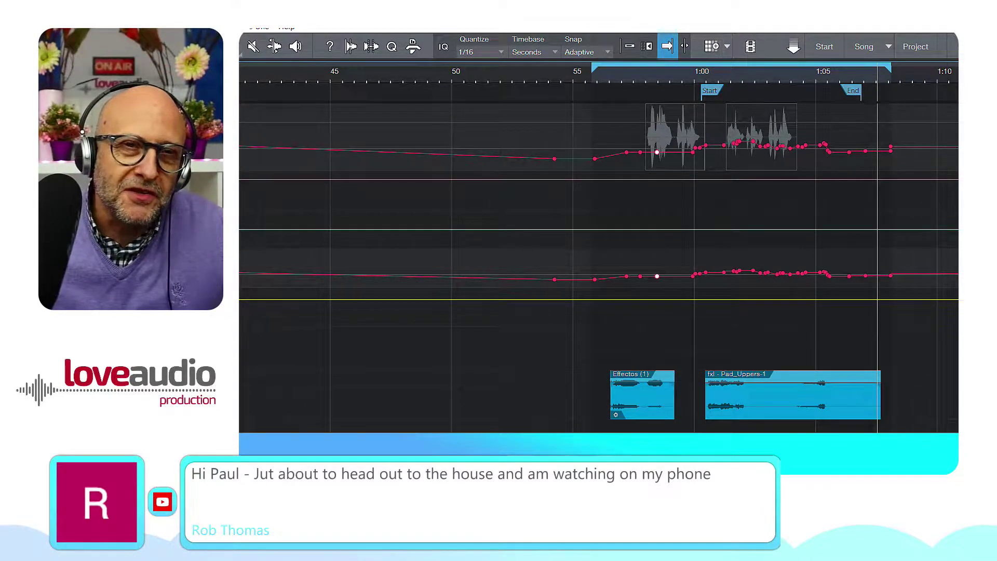
- Open the OVox Stereo insert of the DESK MIC channel from the mixer, reposition its window and hide the mixer
key(F3)
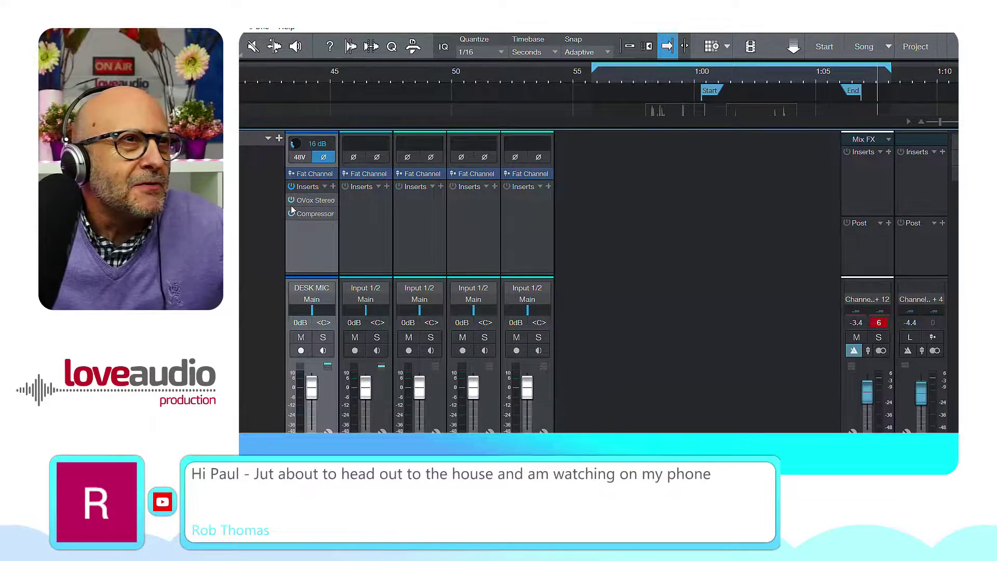
click(329, 200)
click(356, 220)
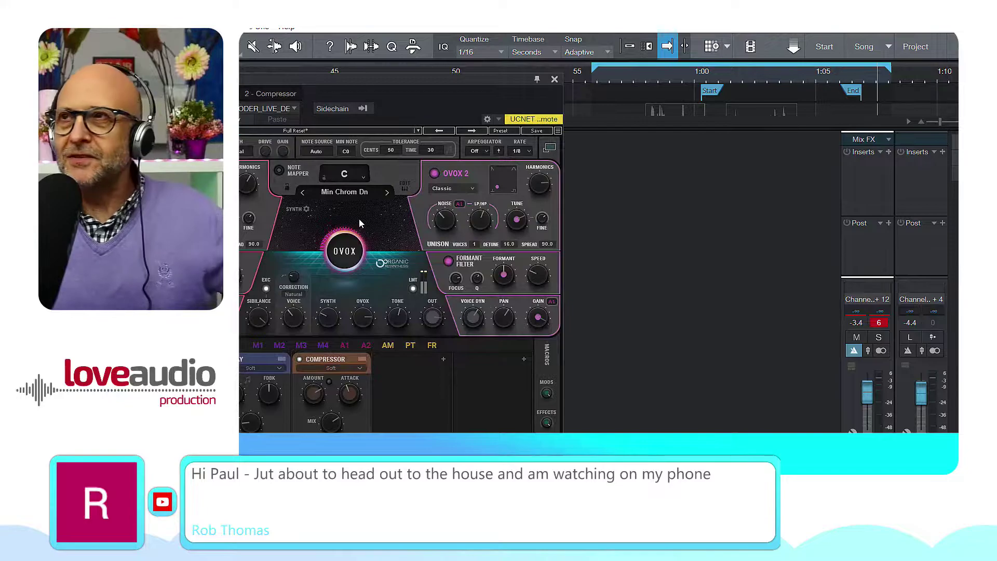
drag(335, 79, 577, 49)
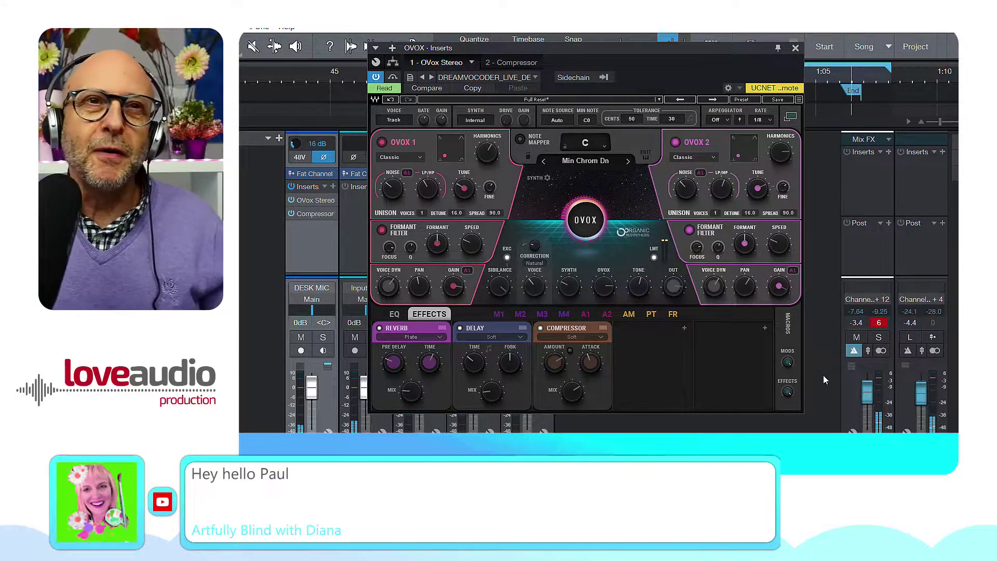
key(F3)
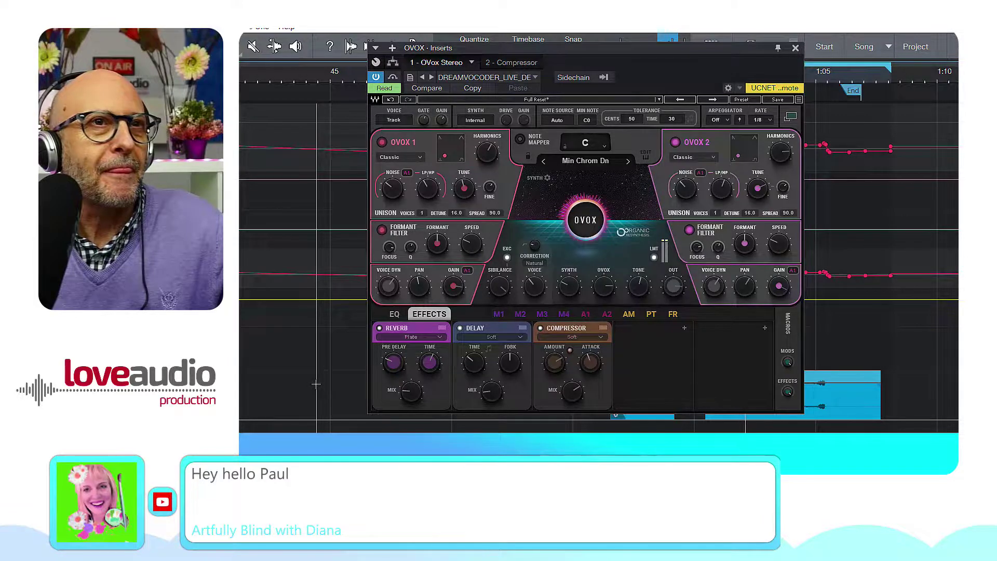
- Inspect the OVOX 1 and OVOX 2 Tune knobs during playback of the automated passage, and close the plug-in window
click(462, 191)
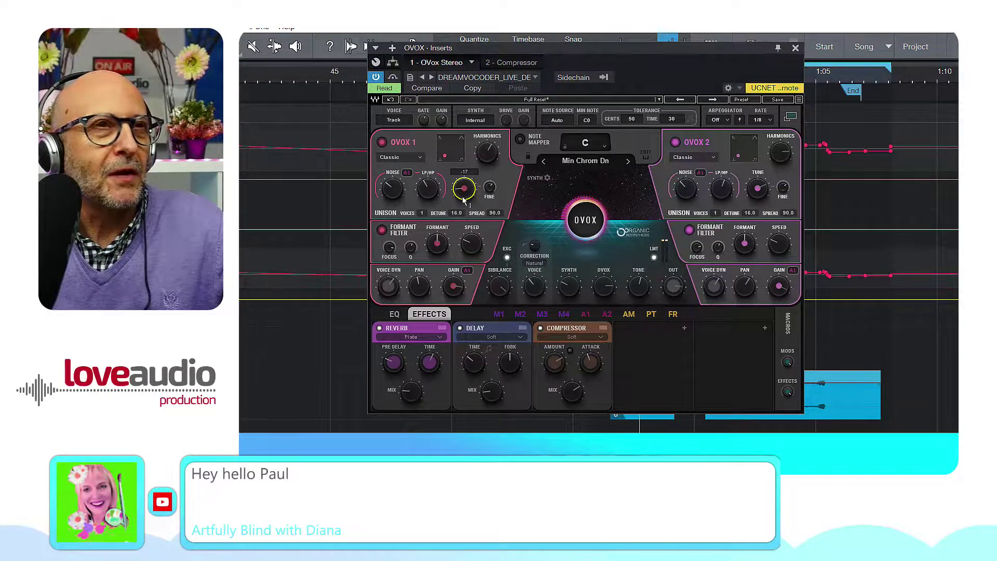
drag(464, 200, 464, 192)
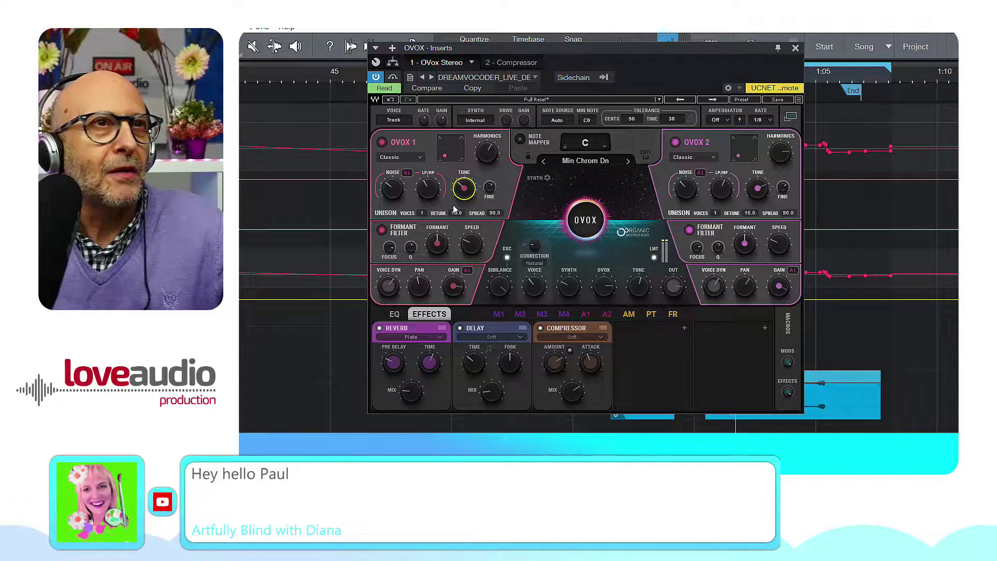
click(758, 188)
drag(758, 188, 759, 190)
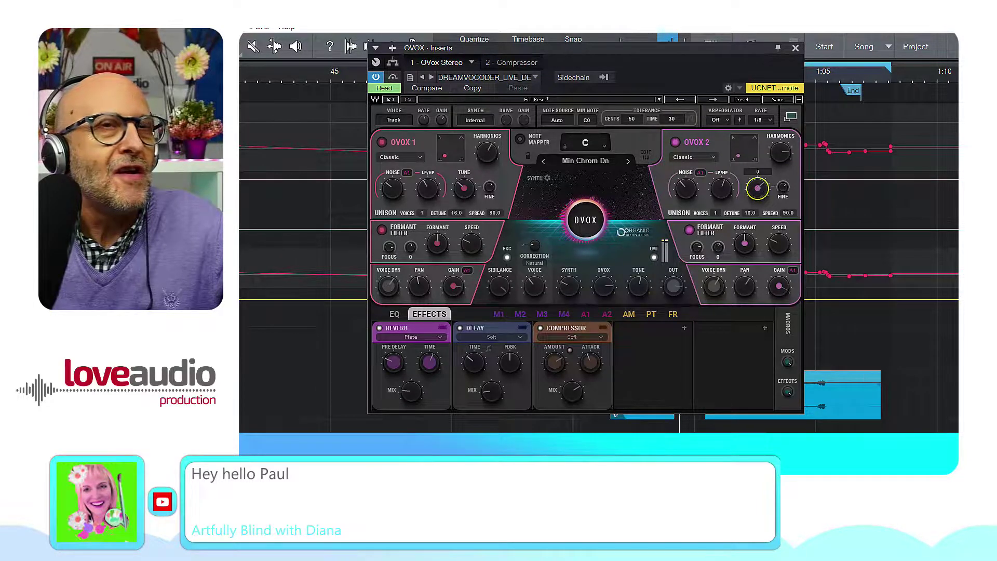
drag(759, 191, 759, 193)
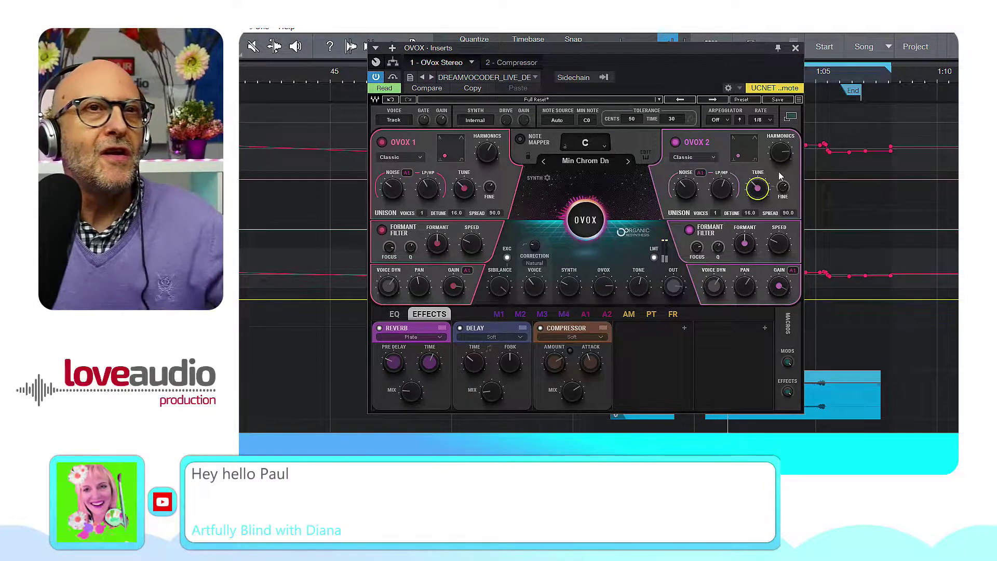
drag(759, 191, 759, 203)
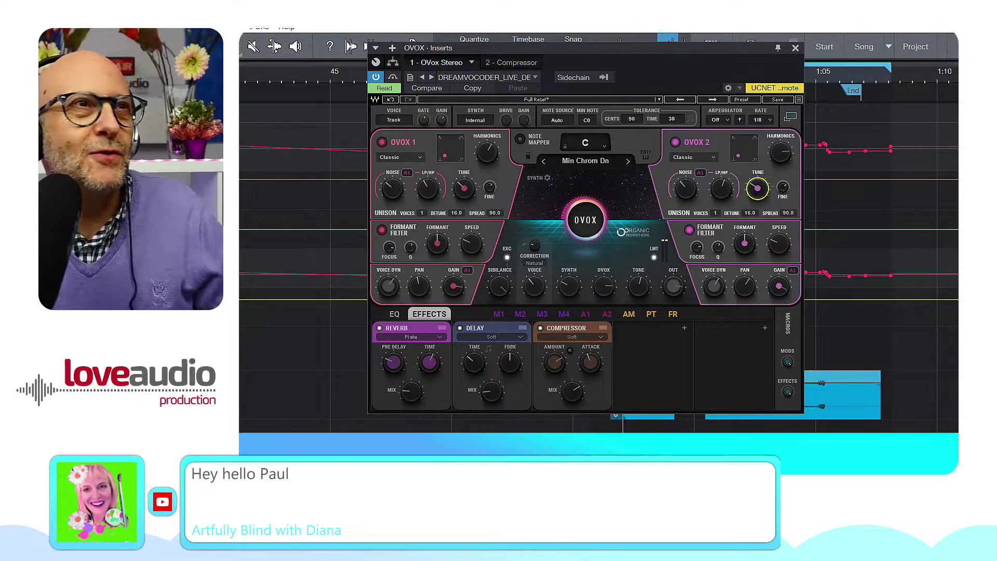
click(795, 48)
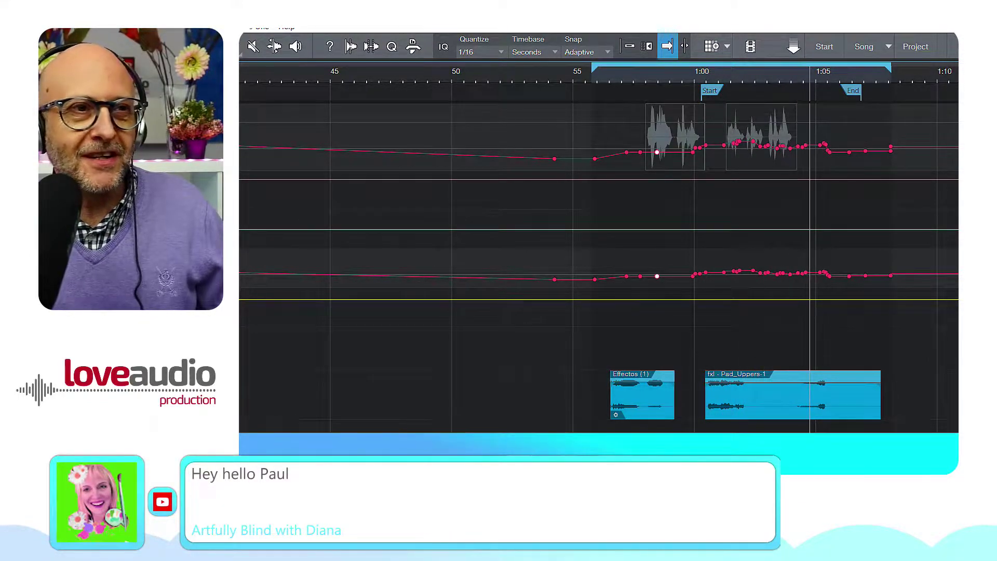
- Switch to the browser's chat message list and send the viewer greeting starting "Hey Everyone!" to the stream overlay
key(alt+Tab)
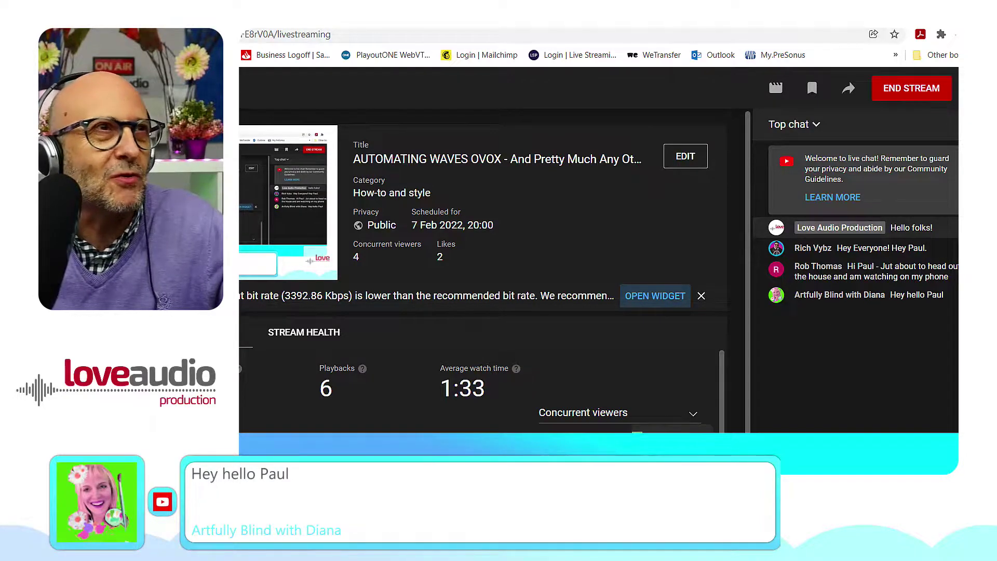
click(261, 26)
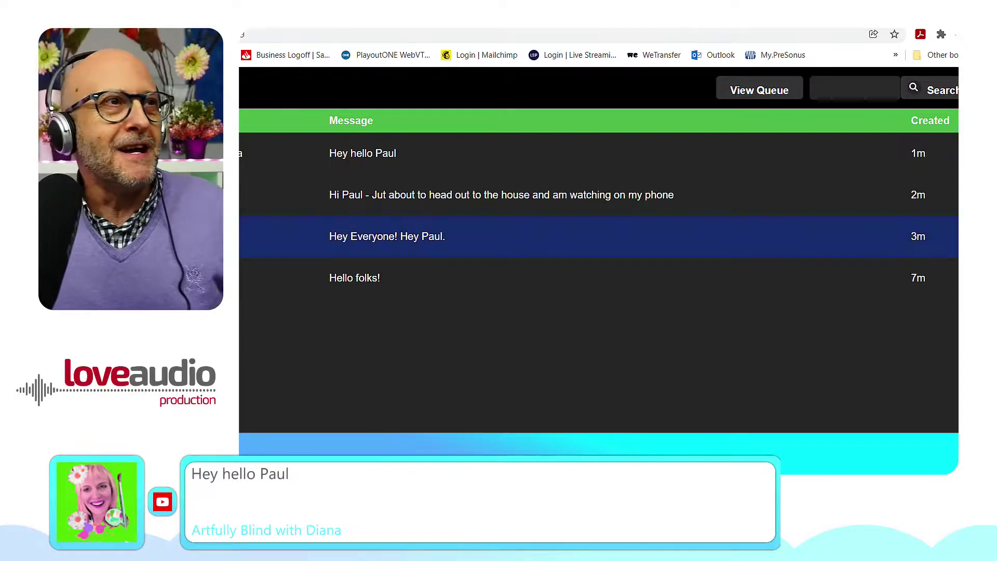
click(387, 236)
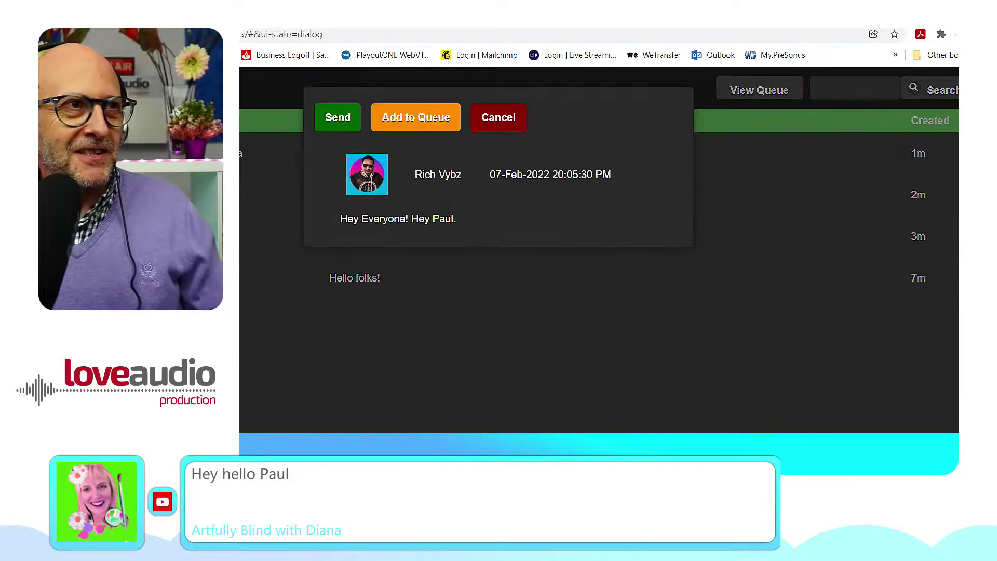
click(343, 120)
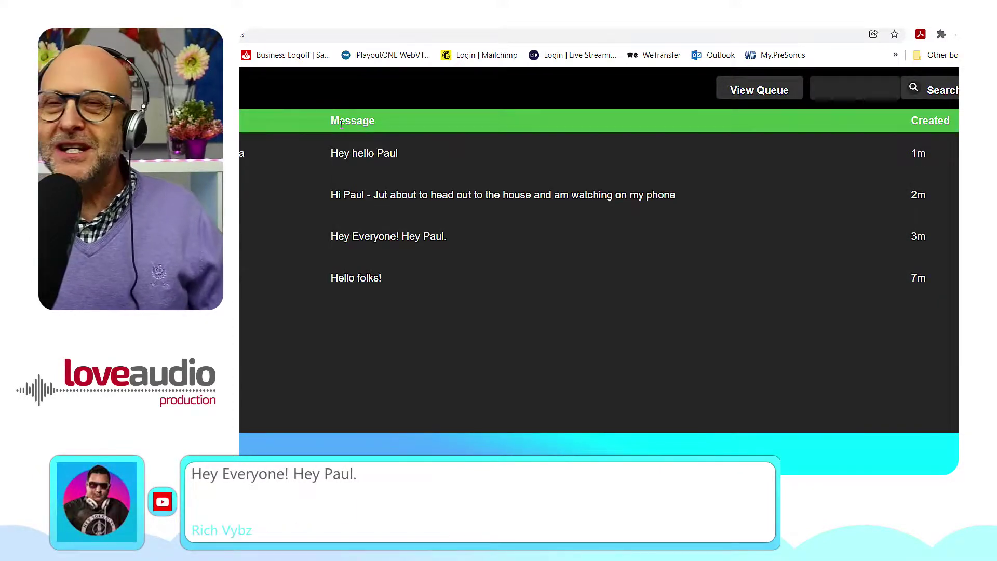
- Send the viewer messages about watching by phone and "Hey hello" to the overlay, and return to the livestream dashboard
click(333, 194)
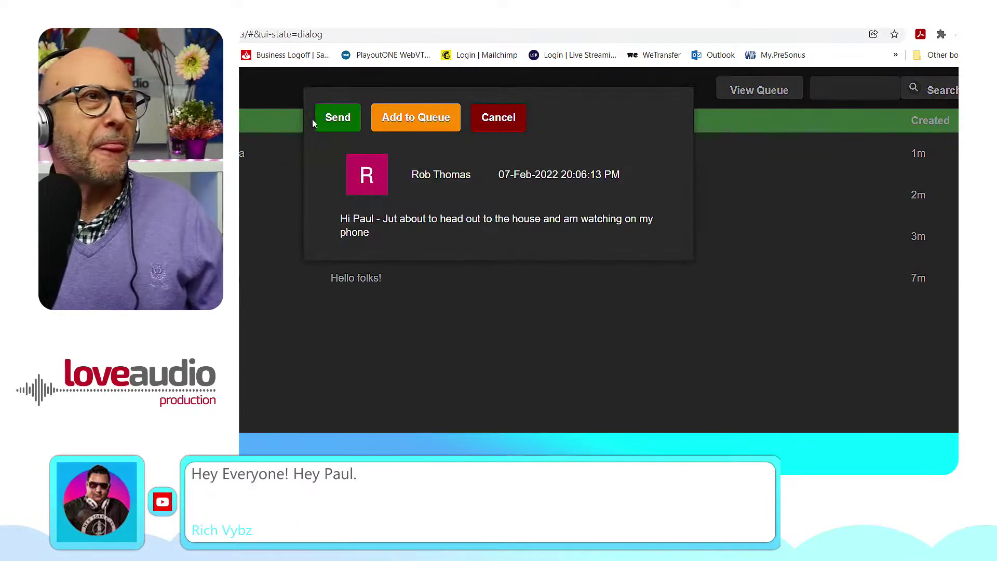
click(343, 118)
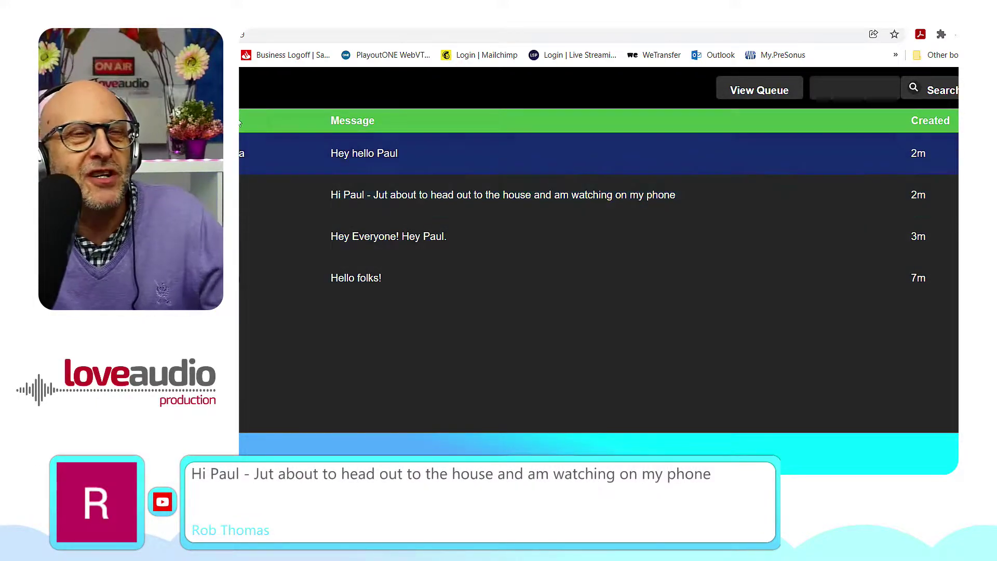
click(343, 153)
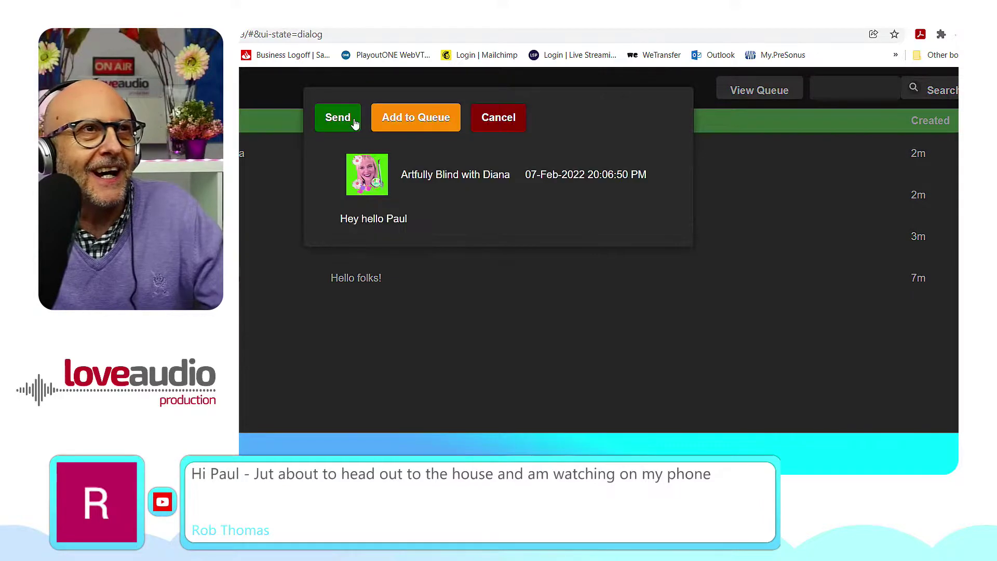
click(343, 117)
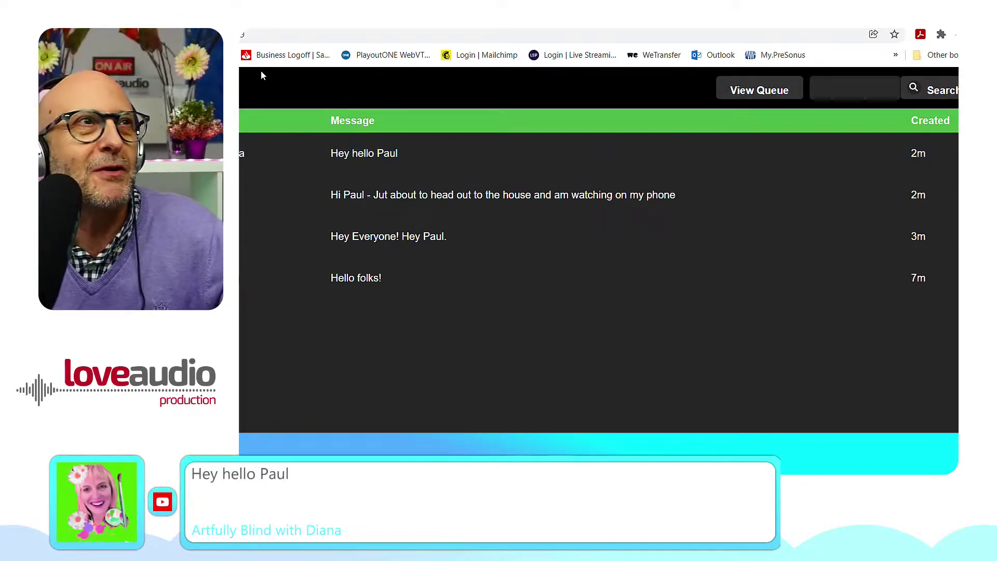
key(ctrl+Tab)
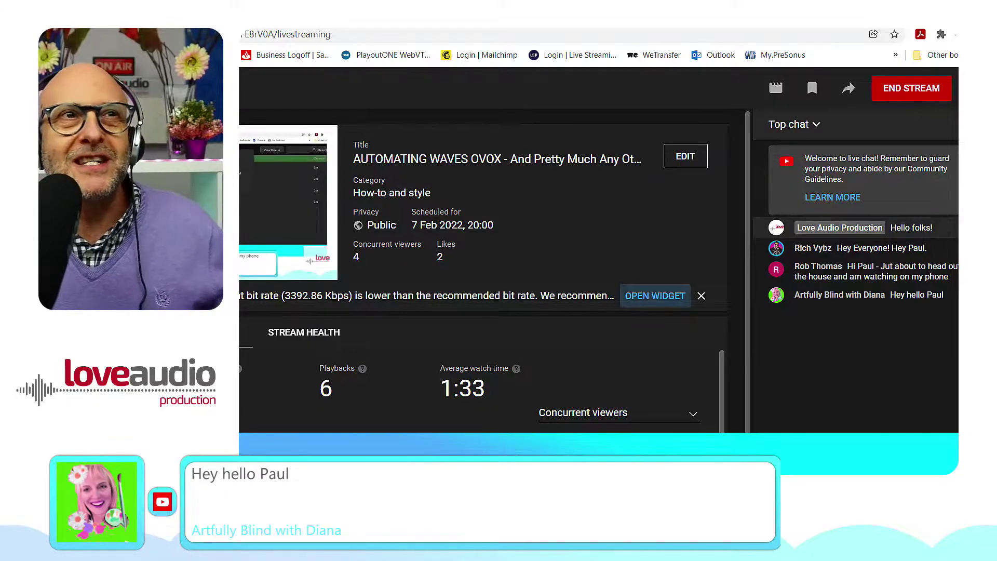
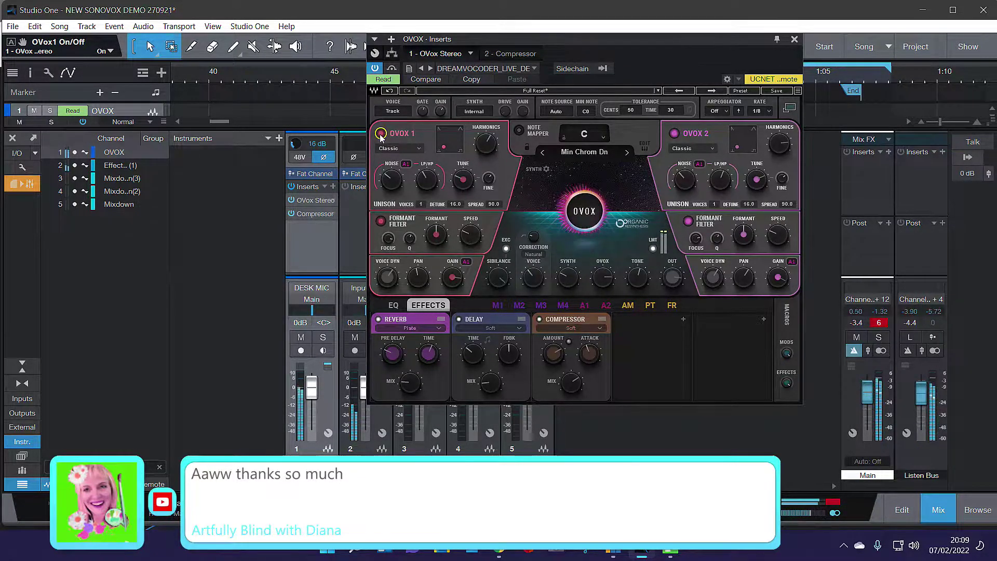
- Disable OVOX 1 to audition OVOX 2's Tune on its own, and re-enable OVOX 1
click(380, 134)
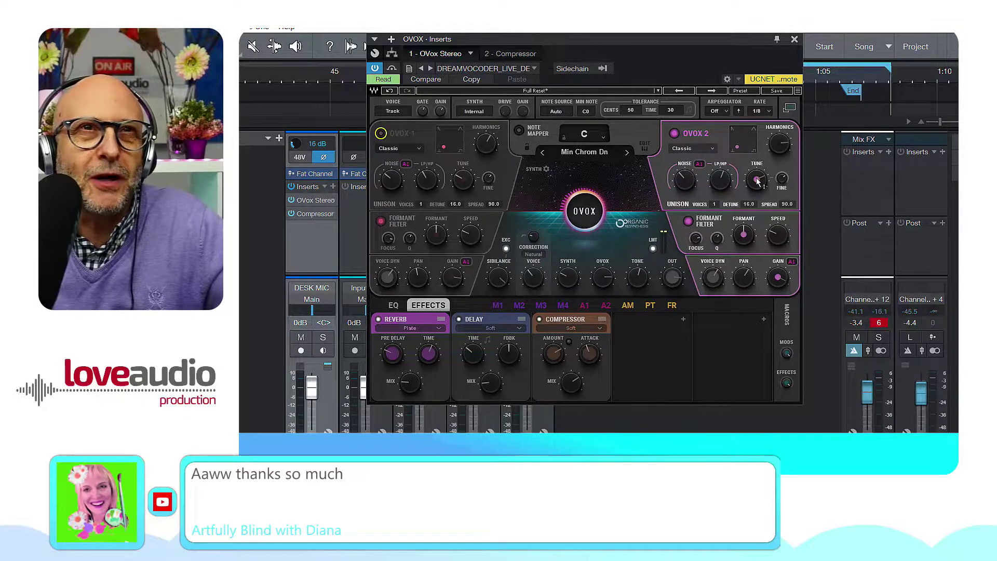
mouse_move(758, 181)
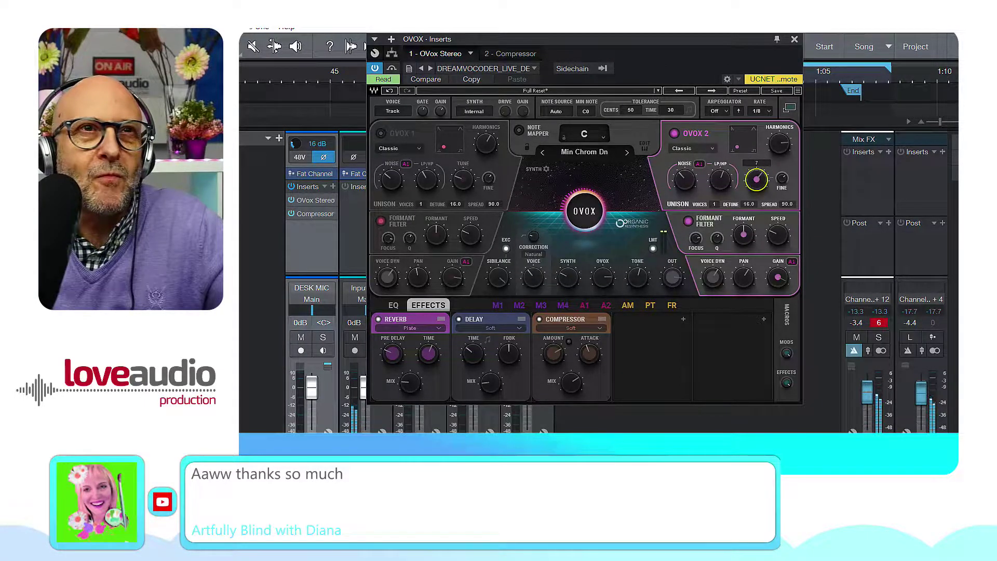
scroll(756, 179, down, 2)
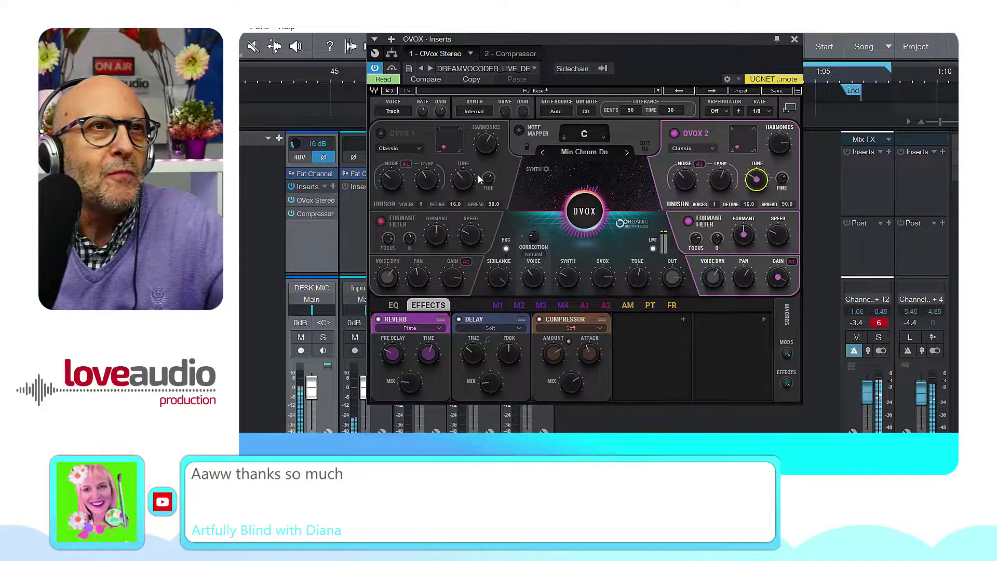
click(382, 134)
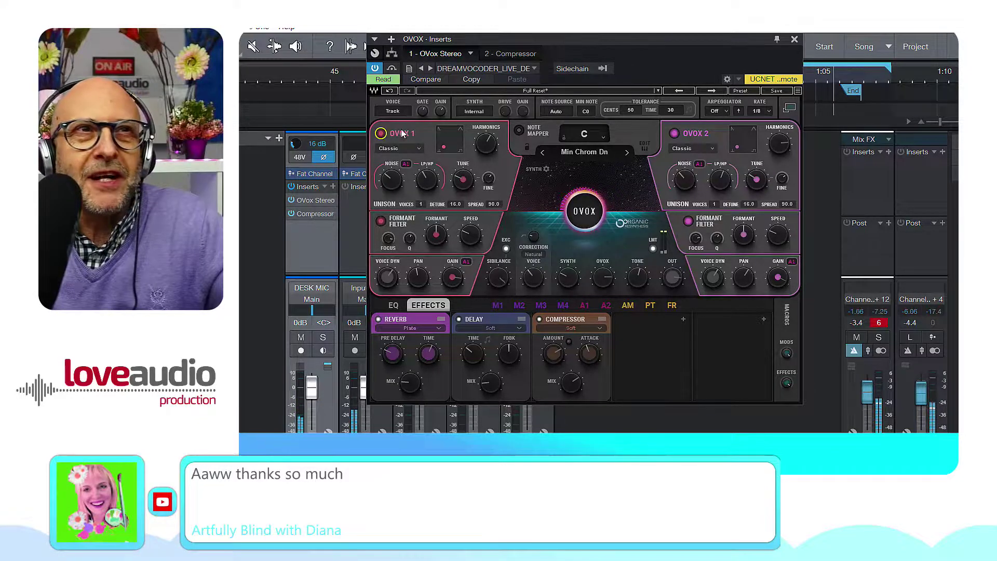
- Check the Tune values of OVOX 1 and OVOX 2 with both voices active during playback
drag(457, 182, 457, 179)
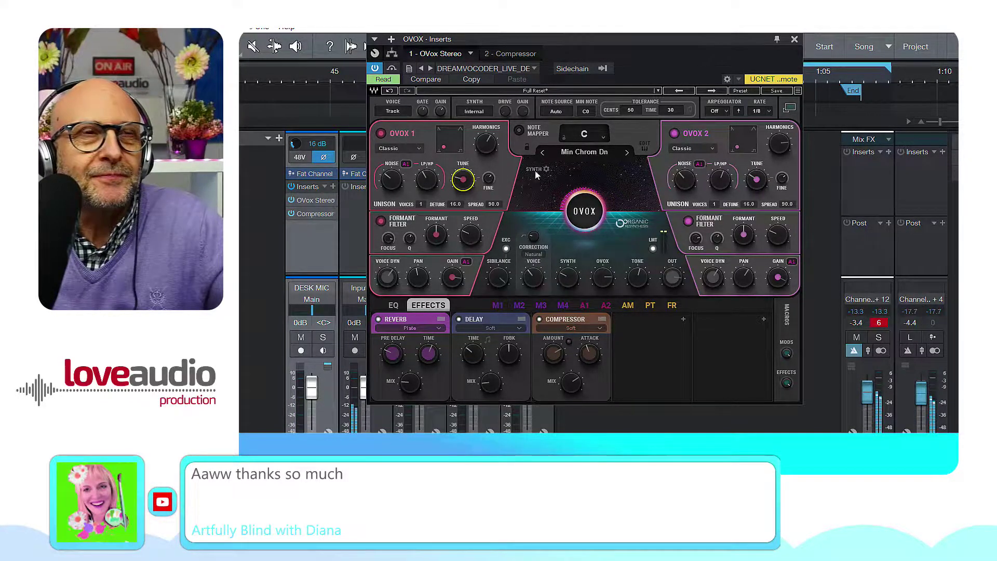
drag(474, 185, 474, 182)
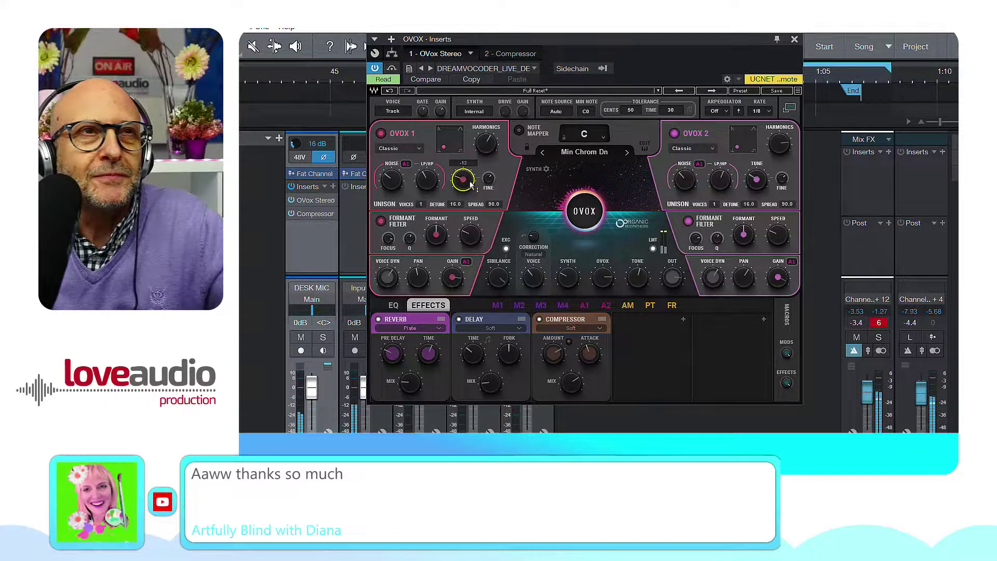
drag(756, 180, 757, 177)
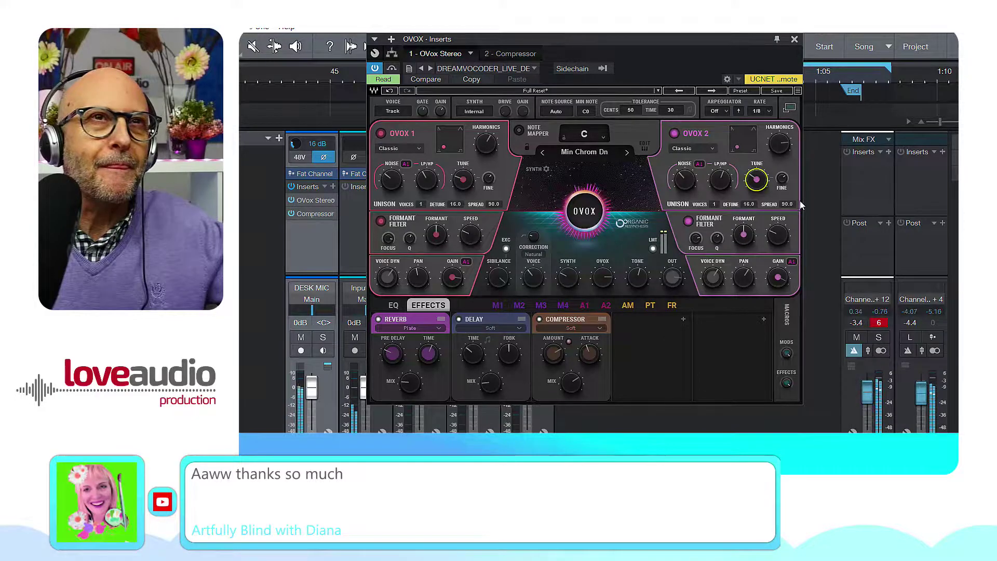
- Close the OVox plug-in window and the mixer, and undo the accidental edit to the OVox1 Tune automation
click(794, 42)
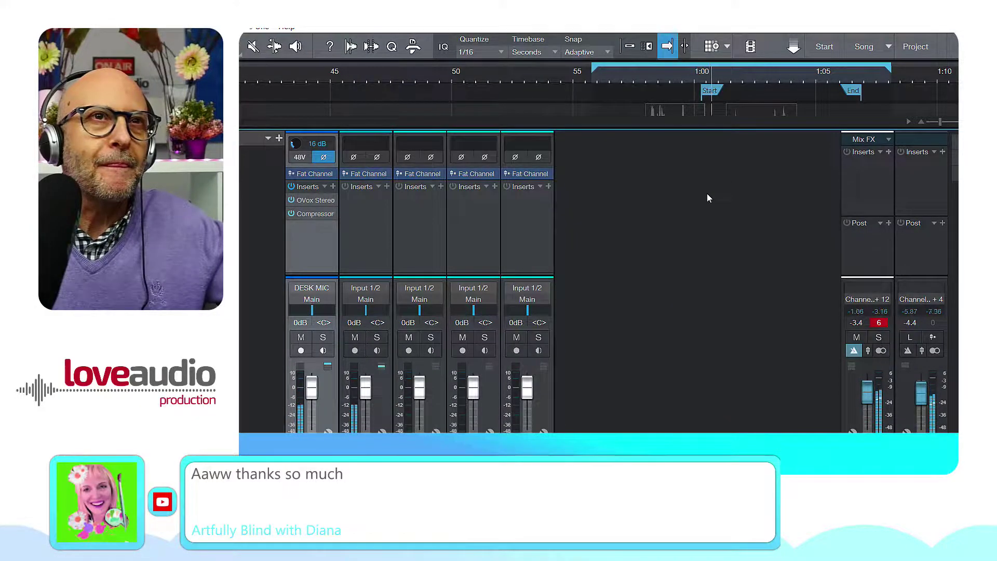
key(F3)
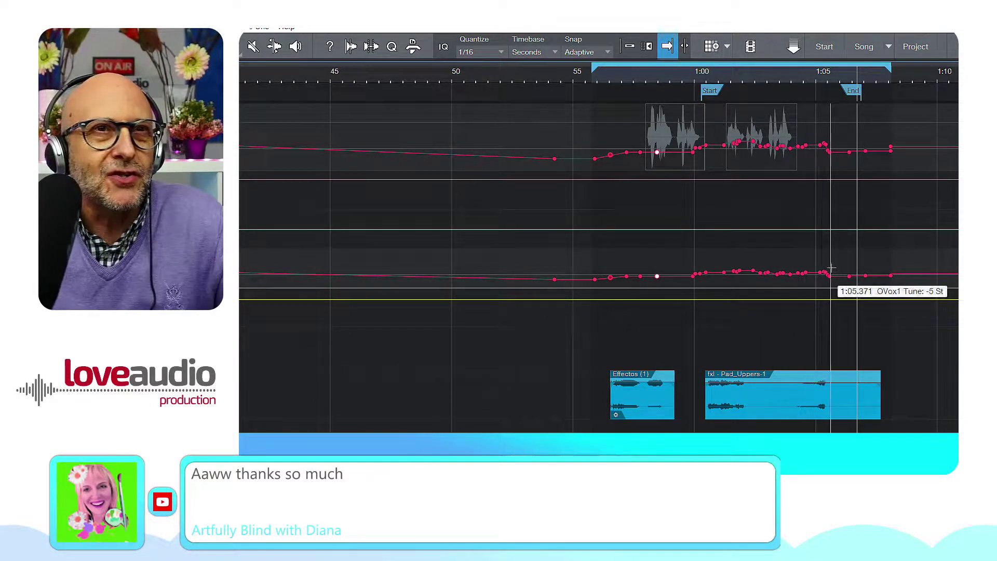
key(ctrl+z)
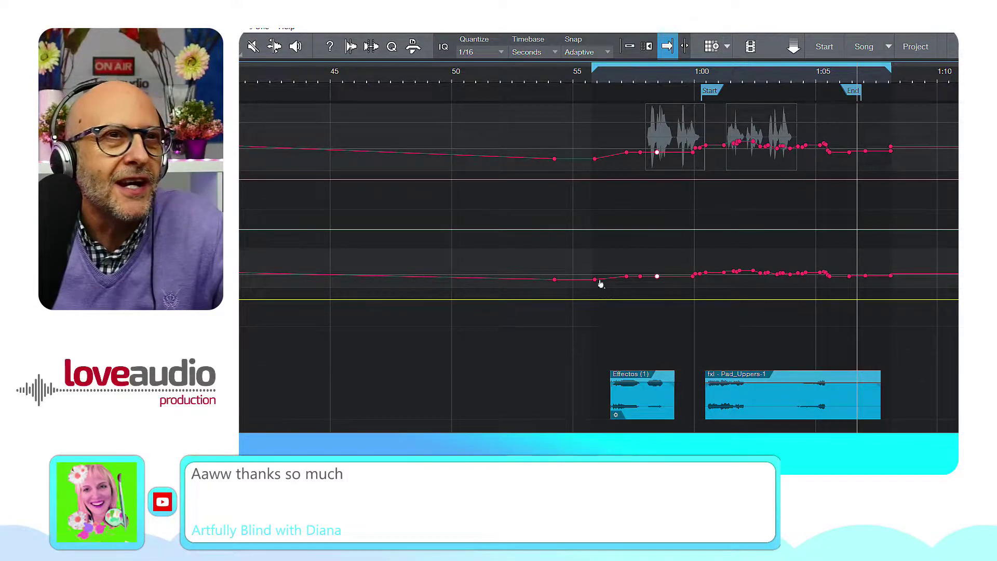
key(ctrl+z)
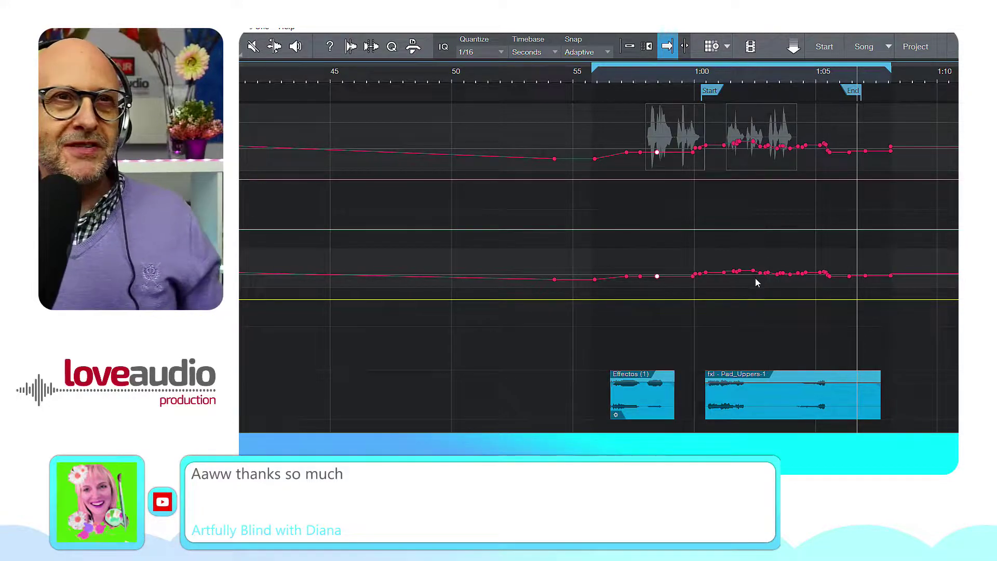
key(ctrl+y)
key(ctrl+z)
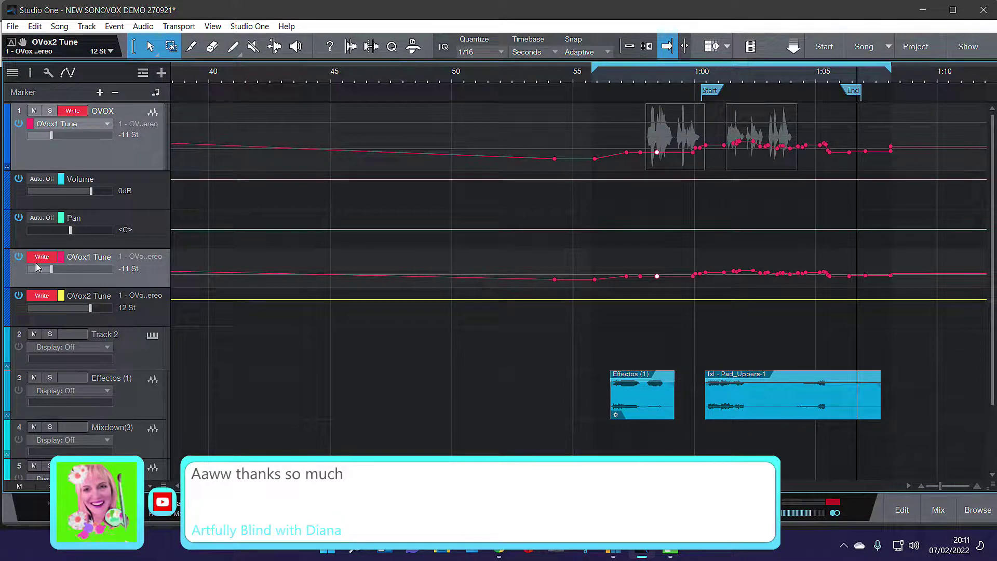
- Switch the OVOX track's automation mode to Read, and set it back to Write from the OVox1 Tune lane
click(73, 111)
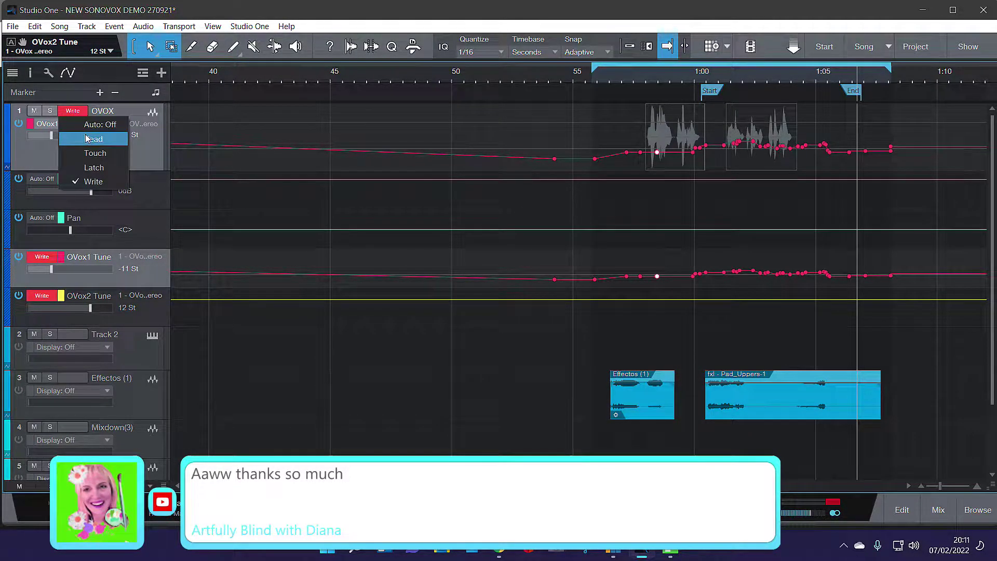
click(86, 138)
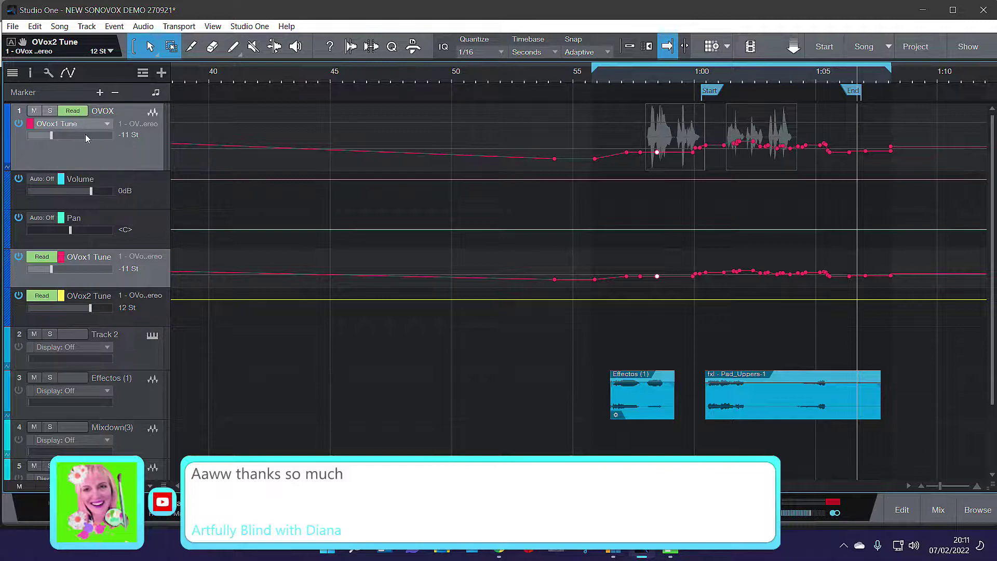
click(43, 258)
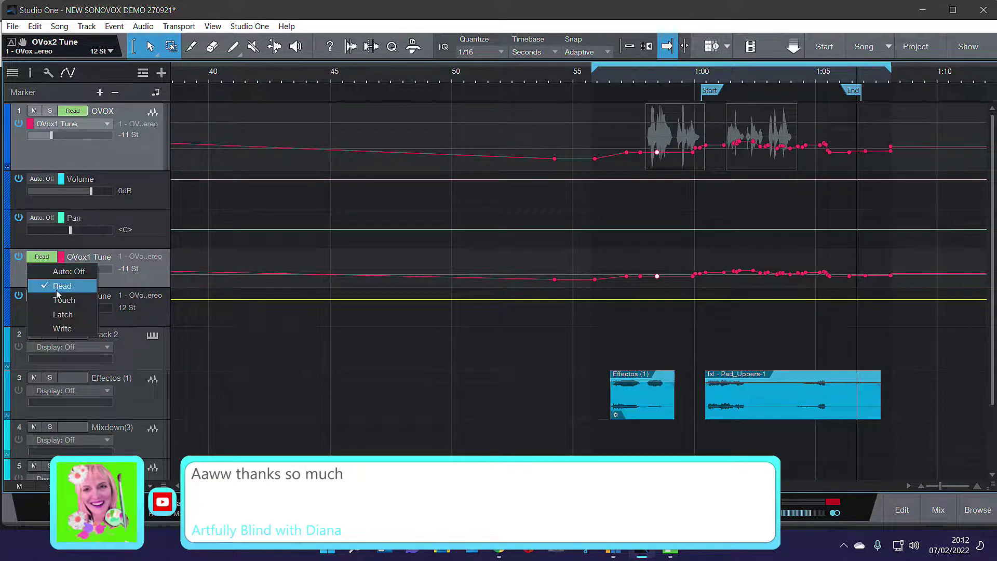
click(44, 326)
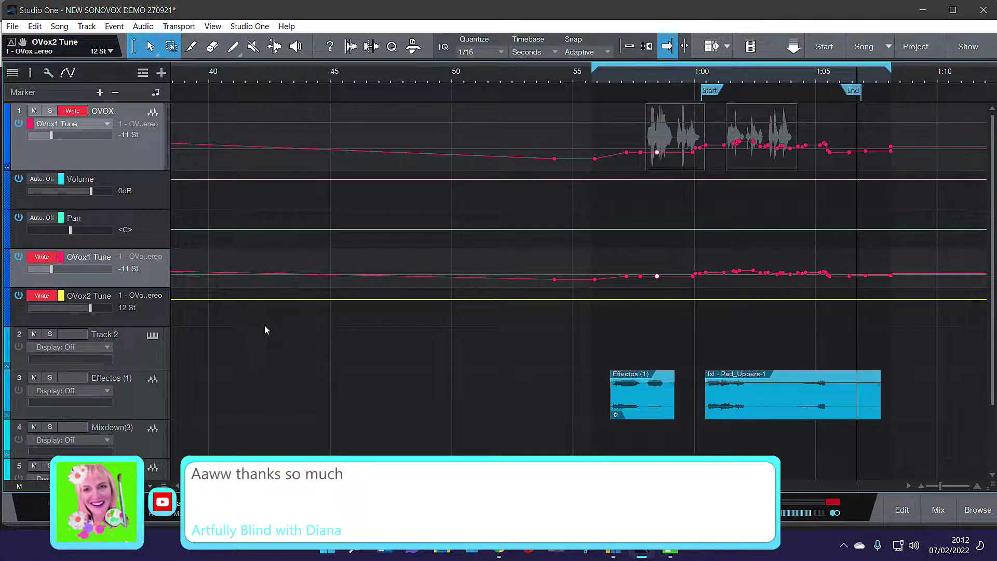
- Play from the loop start and record new OVox1 Tune automation by moving the lane's value during playback
click(596, 79)
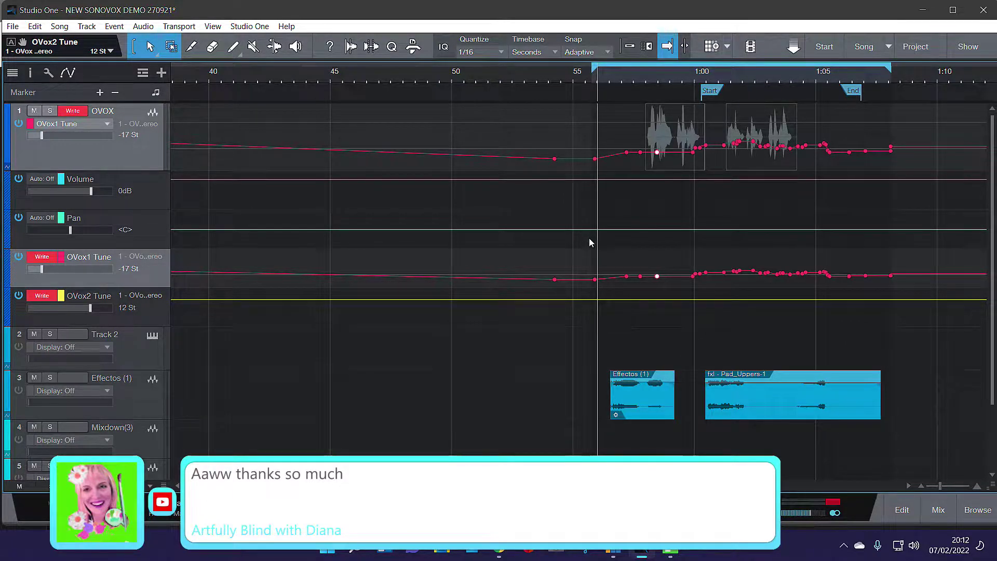
key(space)
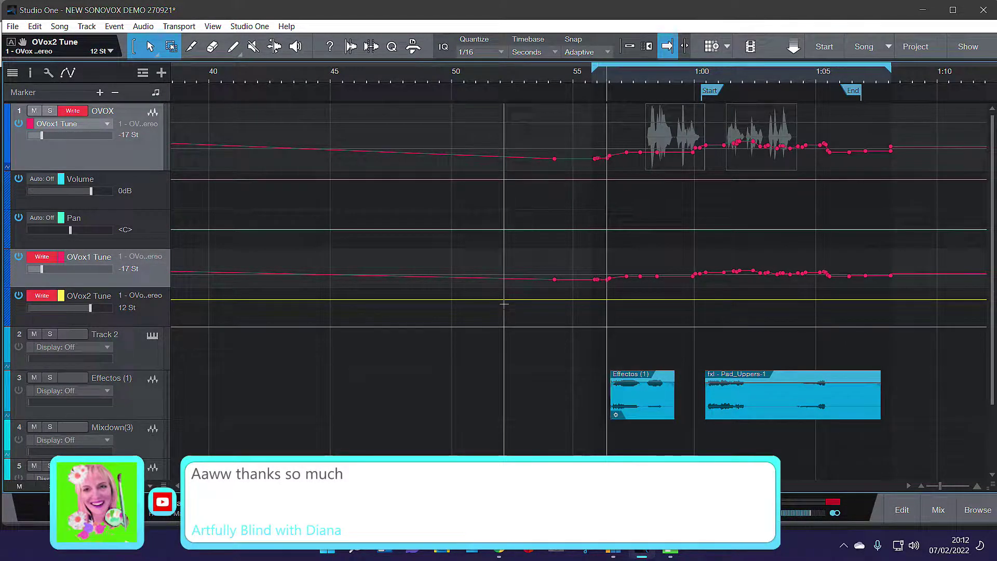
mouse_move(39, 269)
mouse_down()
mouse_move(109, 280)
mouse_move(39, 269)
mouse_up()
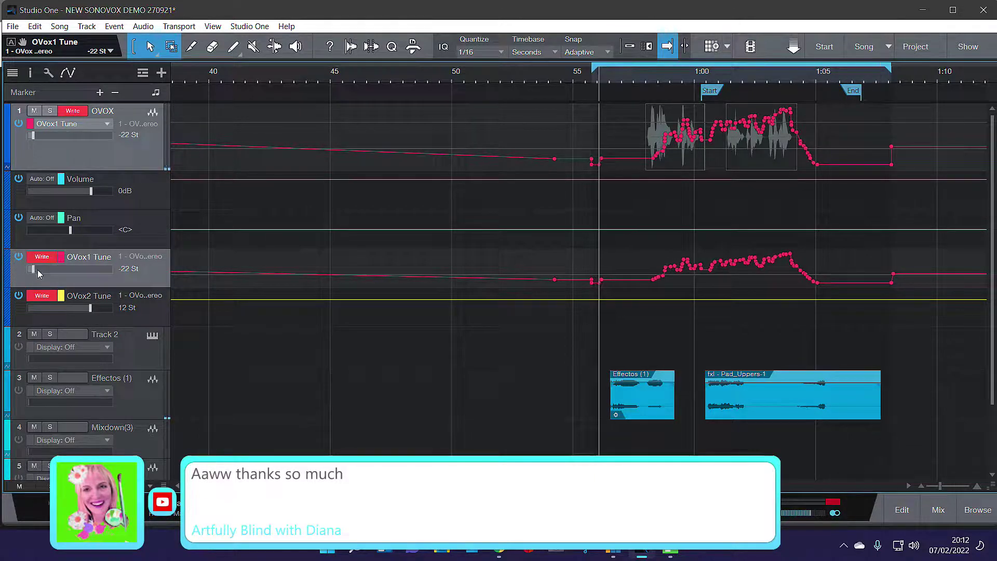
mouse_move(32, 269)
mouse_down()
mouse_move(68, 273)
mouse_move(43, 273)
mouse_up()
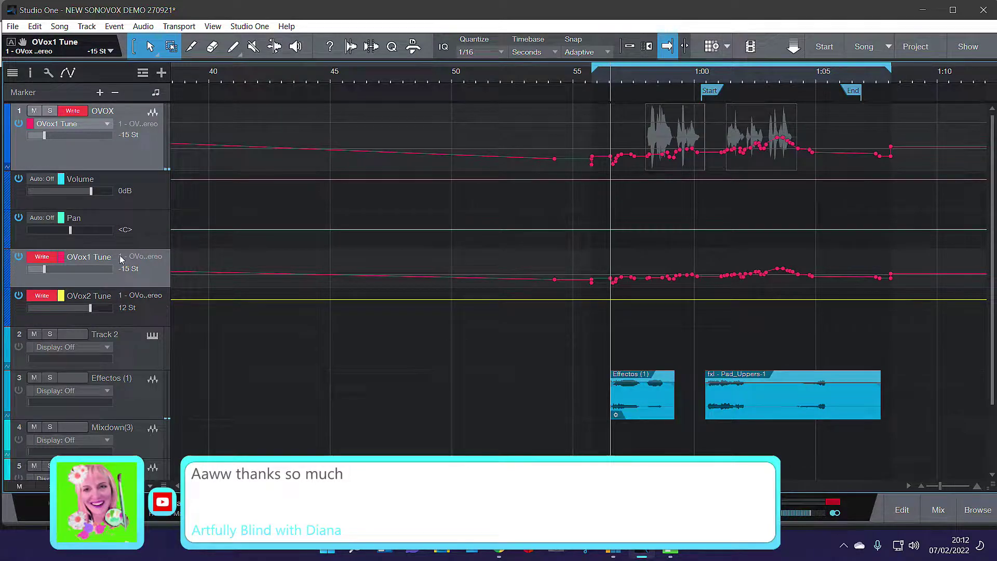
- Set the OVOX track's automation mode to Read and play from just before the loop to hear the OVox1 Tune moves
click(73, 113)
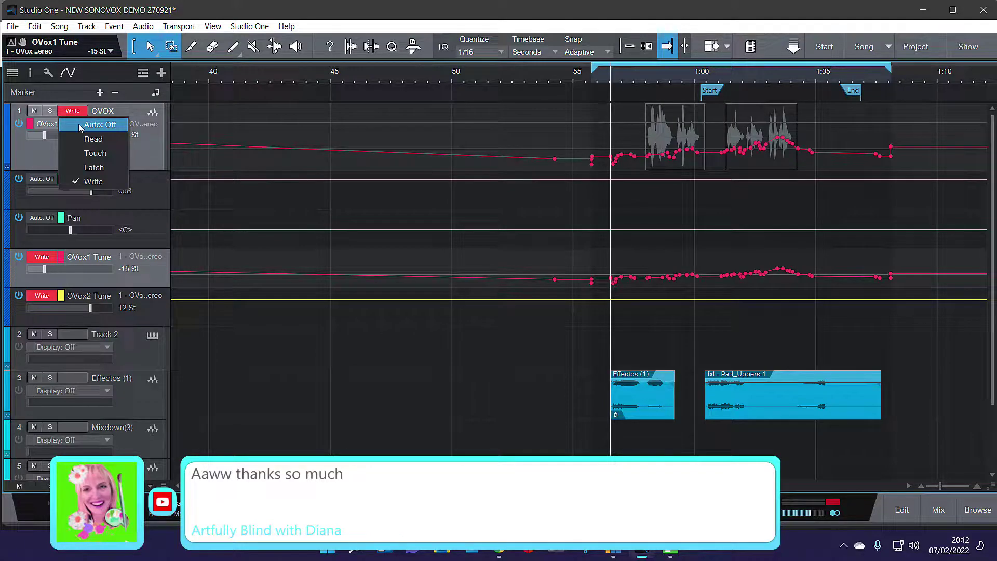
click(89, 139)
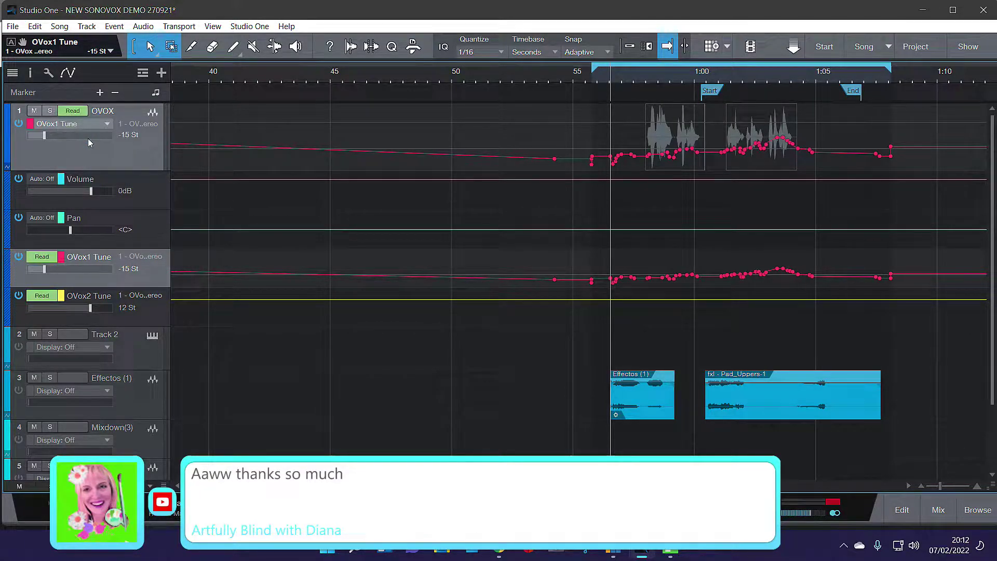
click(588, 84)
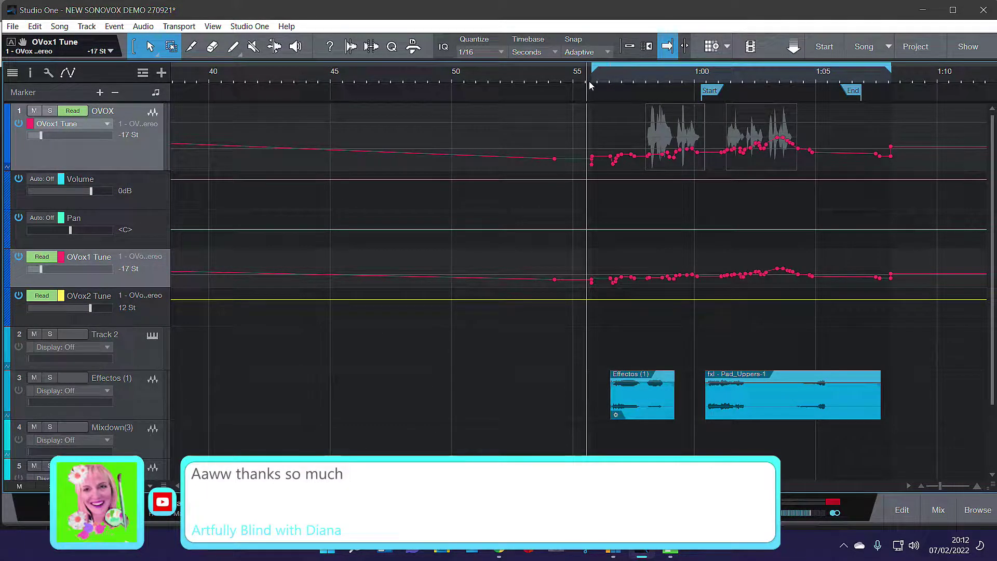
key(space)
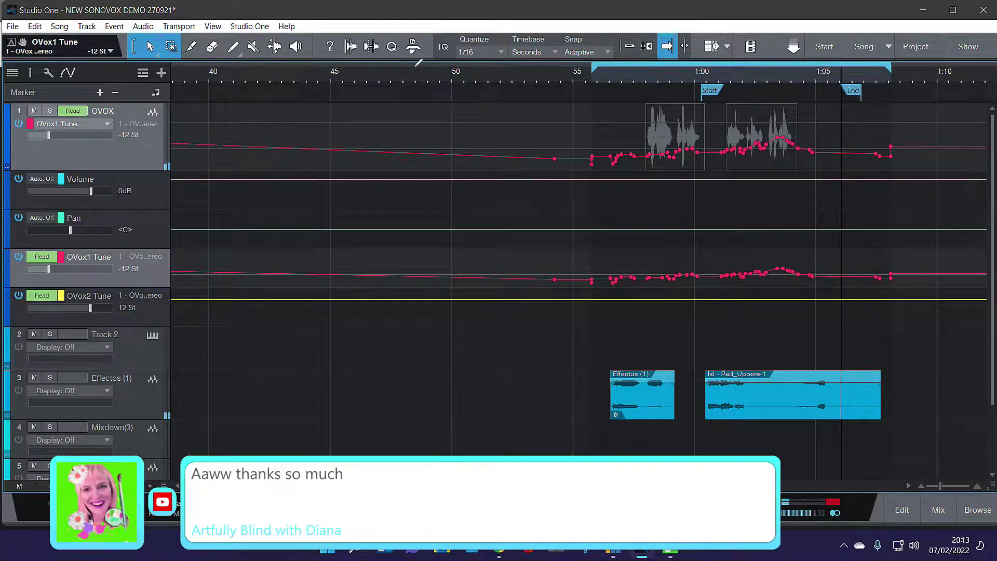
- Set the OVox2 Tune automation to Write, record Tune moves during playback from the loop start, and enlarge its lane
click(39, 297)
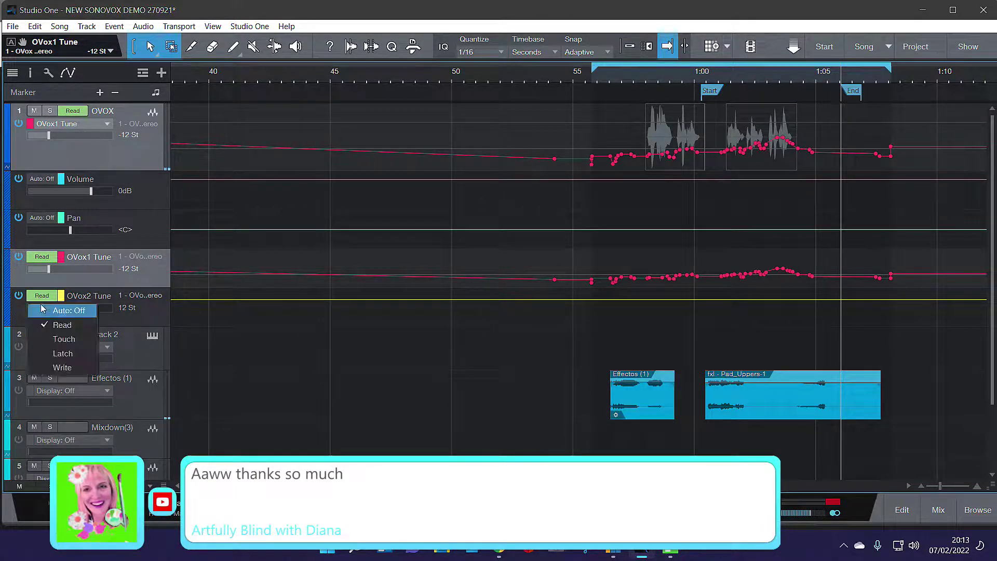
click(52, 368)
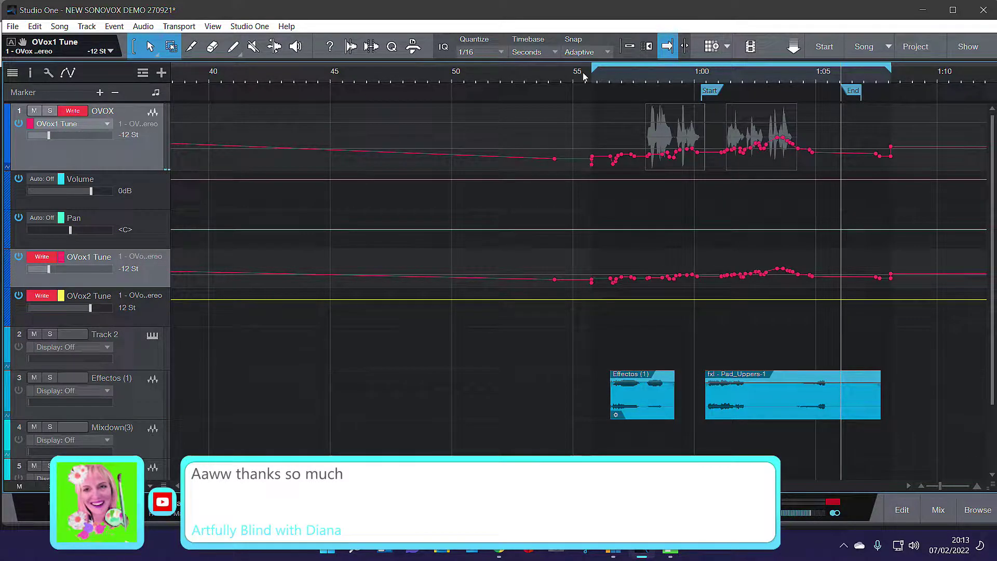
click(596, 78)
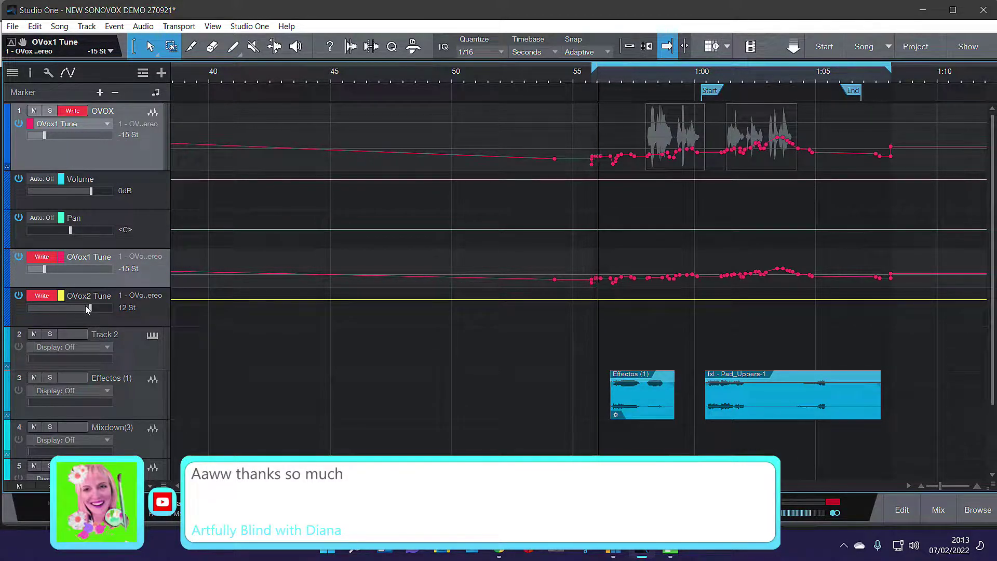
mouse_move(89, 306)
mouse_down()
mouse_move(56, 306)
mouse_move(78, 314)
mouse_move(64, 310)
mouse_up()
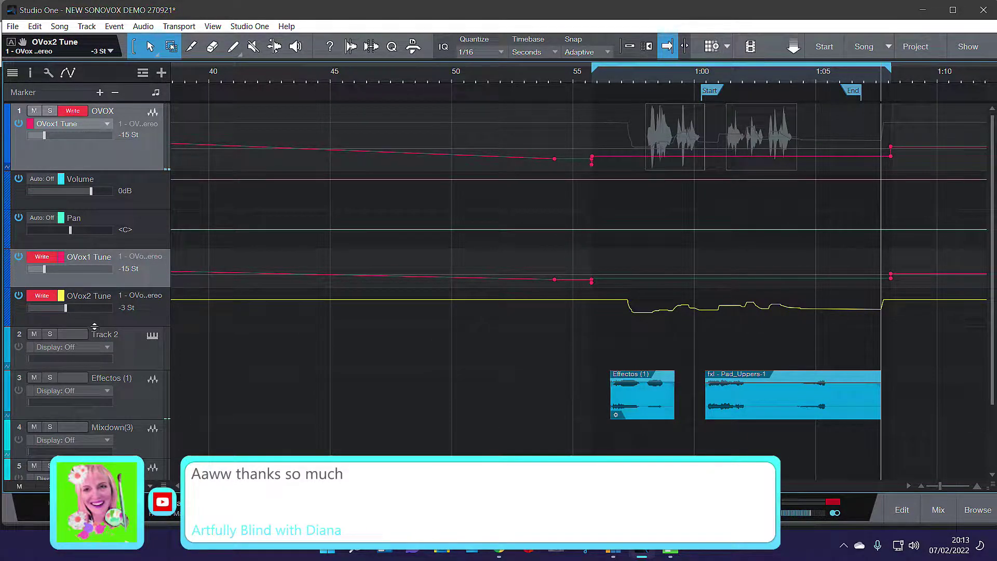
drag(95, 324, 90, 373)
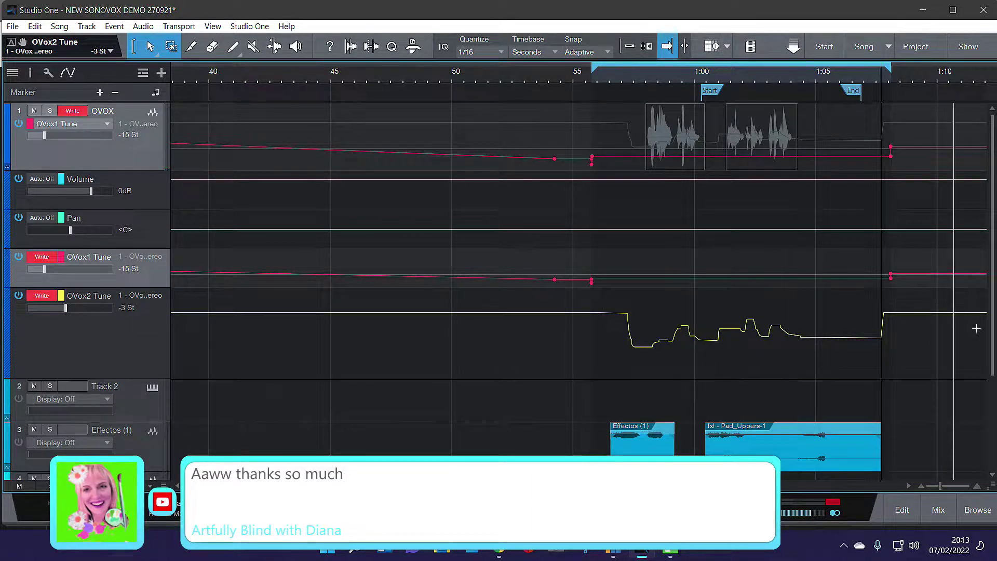
- Return to the loop start, set the OVOX track's automation to Read and play back the OVox2 Tune moves
click(593, 78)
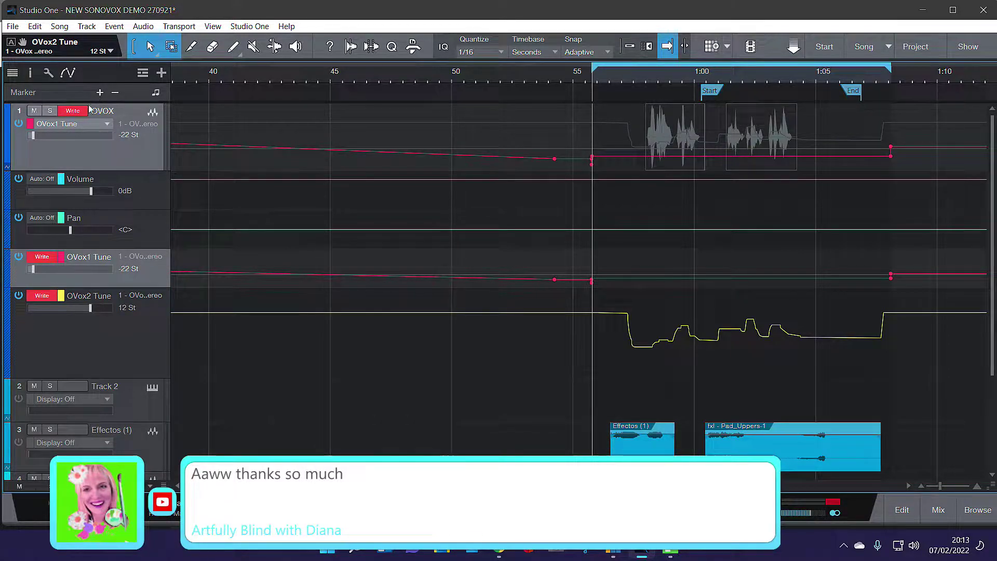
click(73, 111)
click(75, 139)
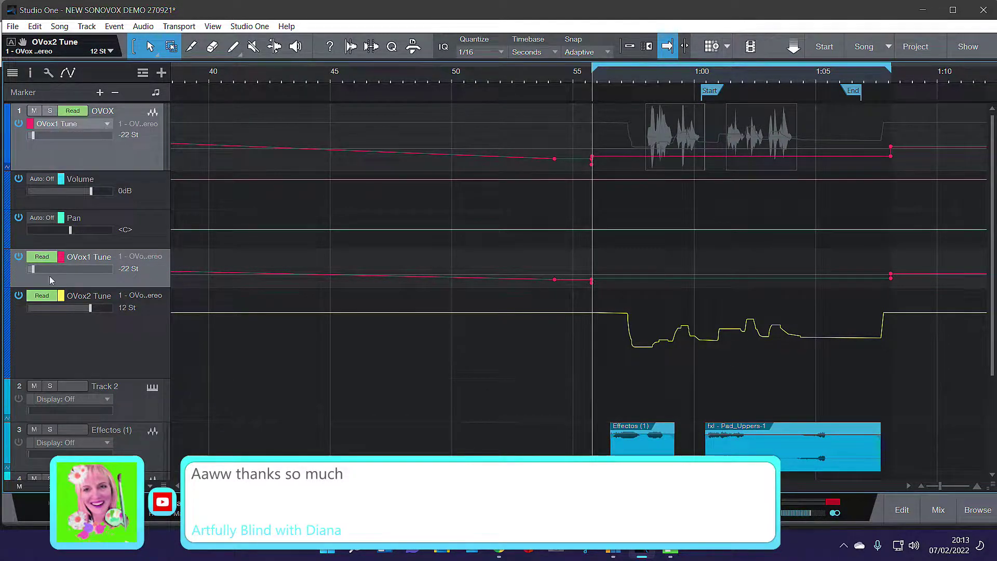
key(space)
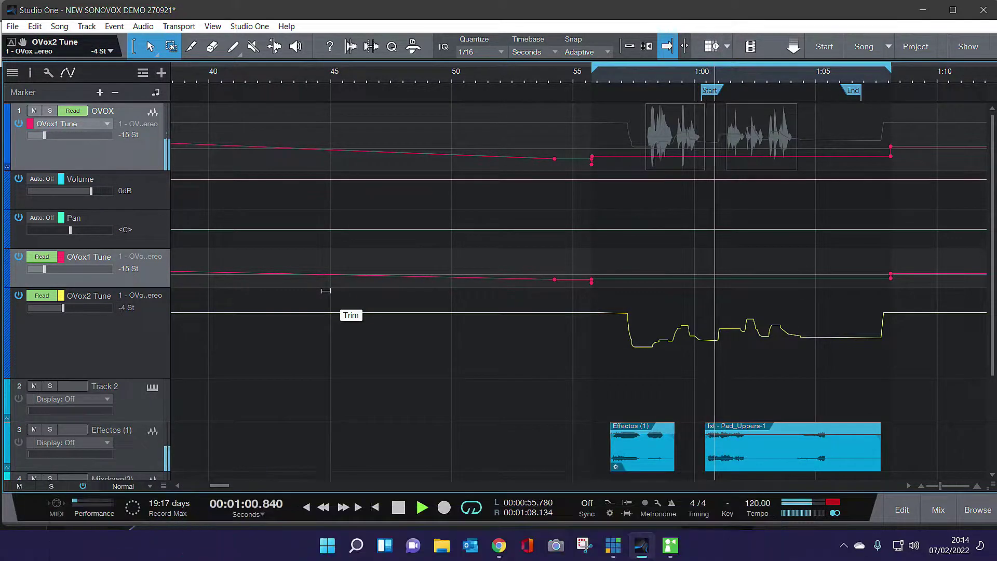
- Undo the accidental point on the OVox1 Tune lane, and stop playback with the playhead at the loop start
click(303, 282)
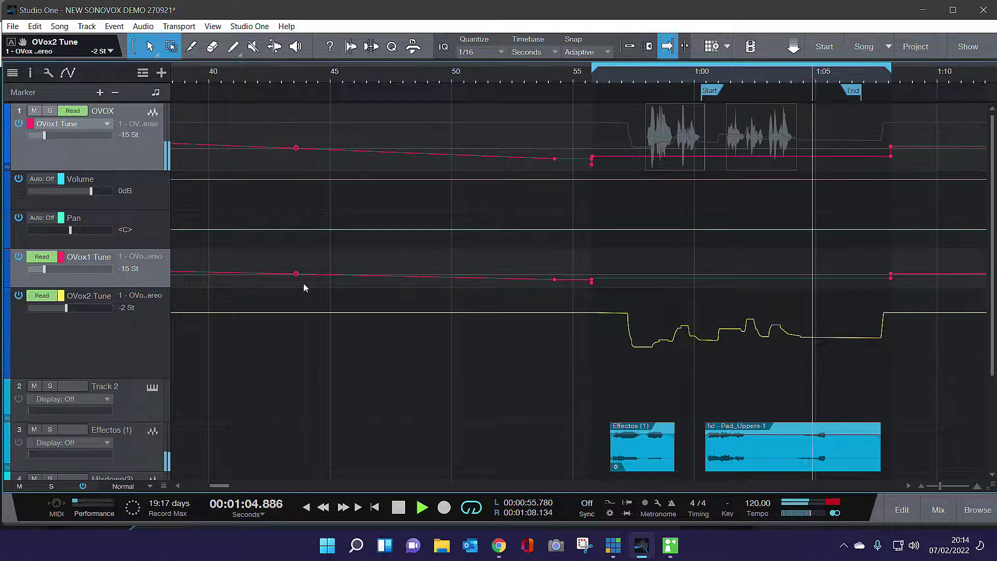
key(ctrl+z)
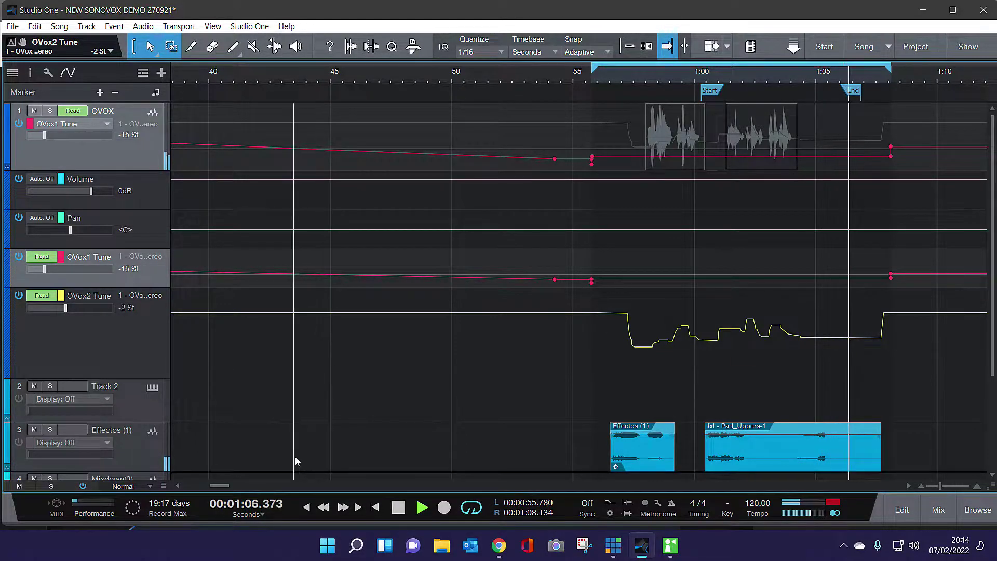
click(395, 510)
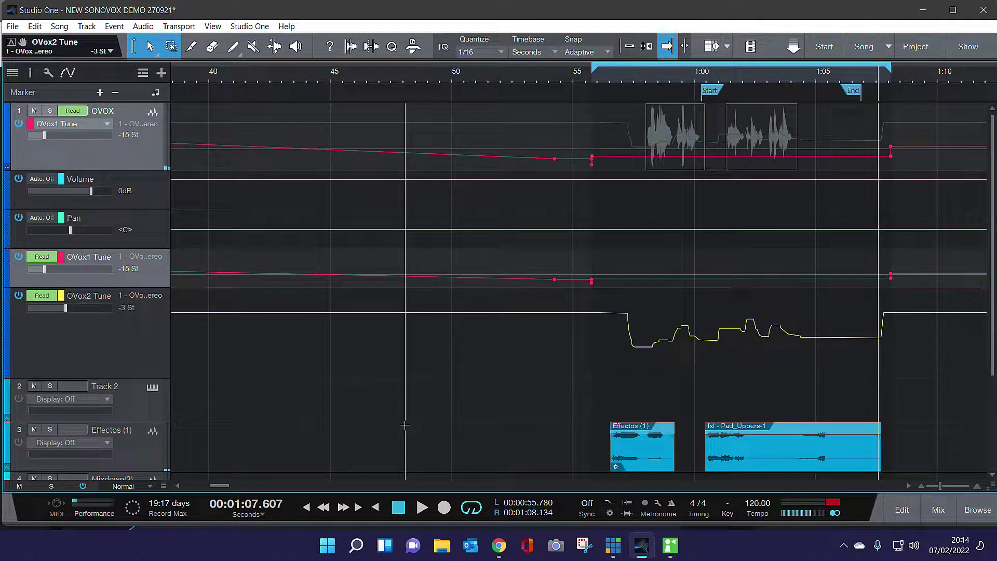
click(594, 79)
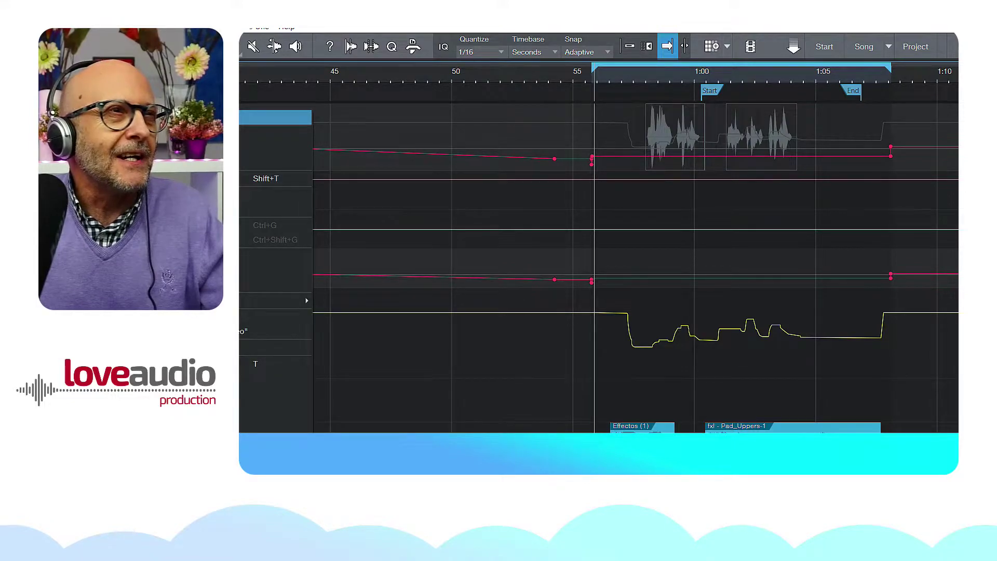
- Collapse the automation lanes beneath the OVOX track and hide automation in the arrangement so the audio clips show
key(Delete)
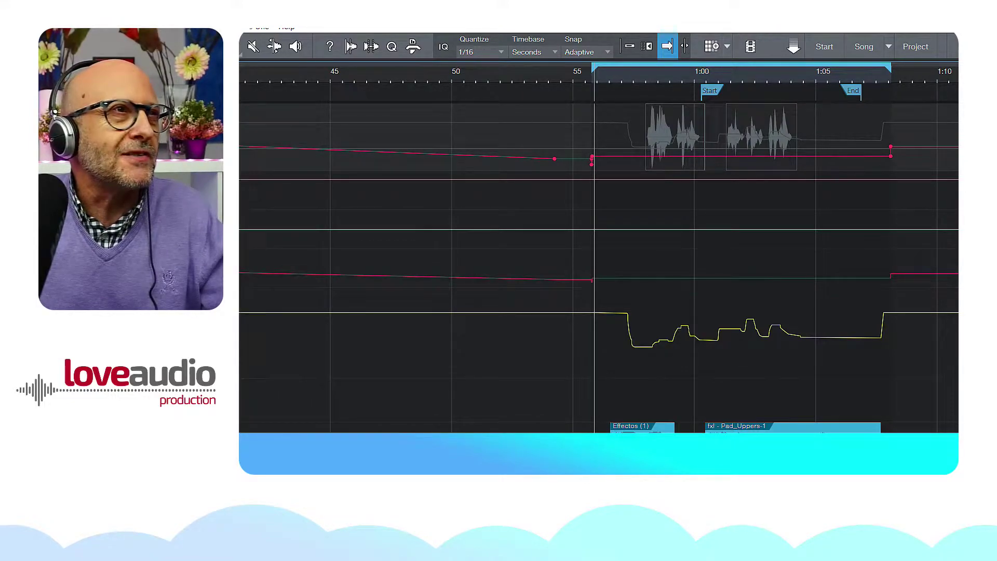
key(a)
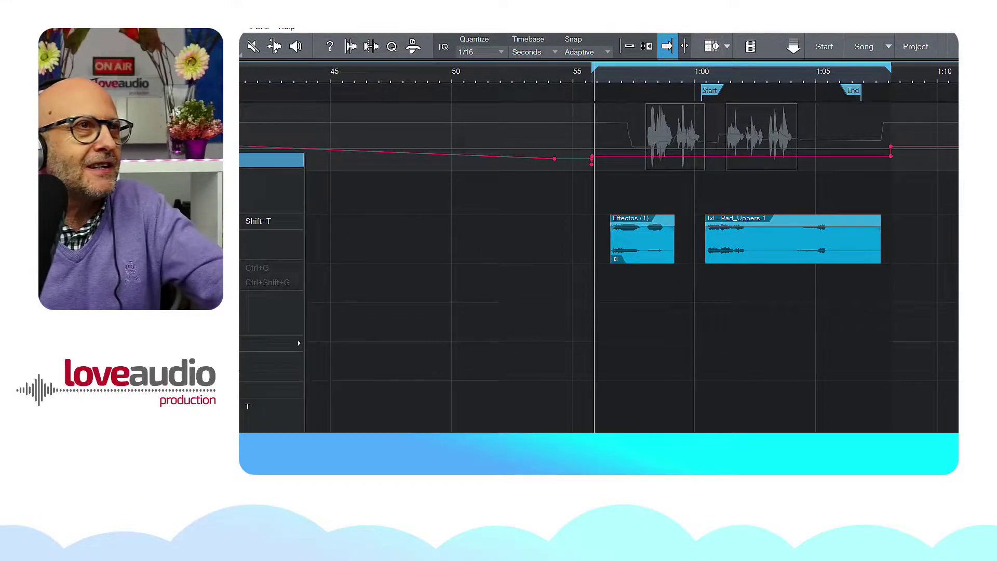
key(a)
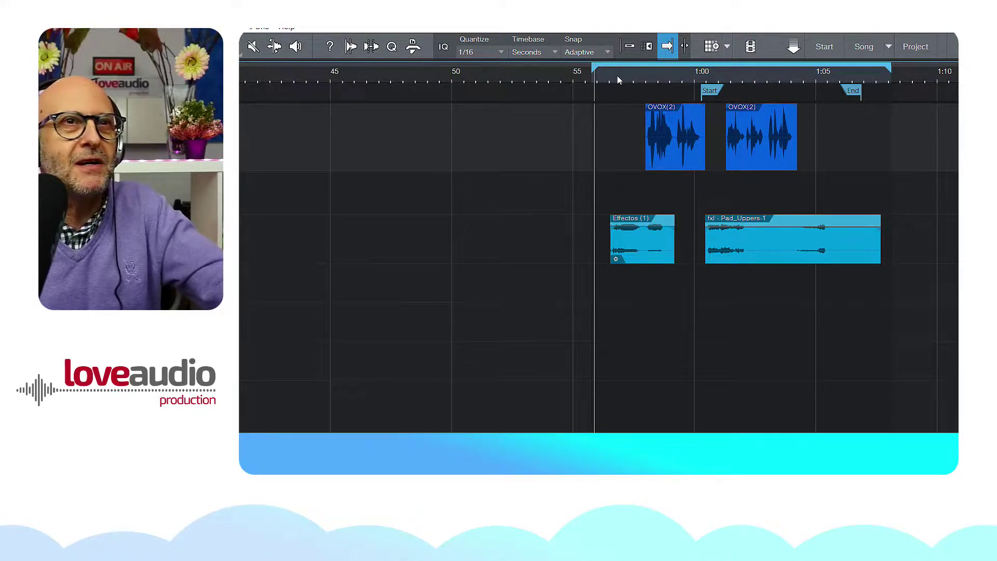
- Play the opening of the loop, and show the Tune automation over the OVOX track's clips again
key(space)
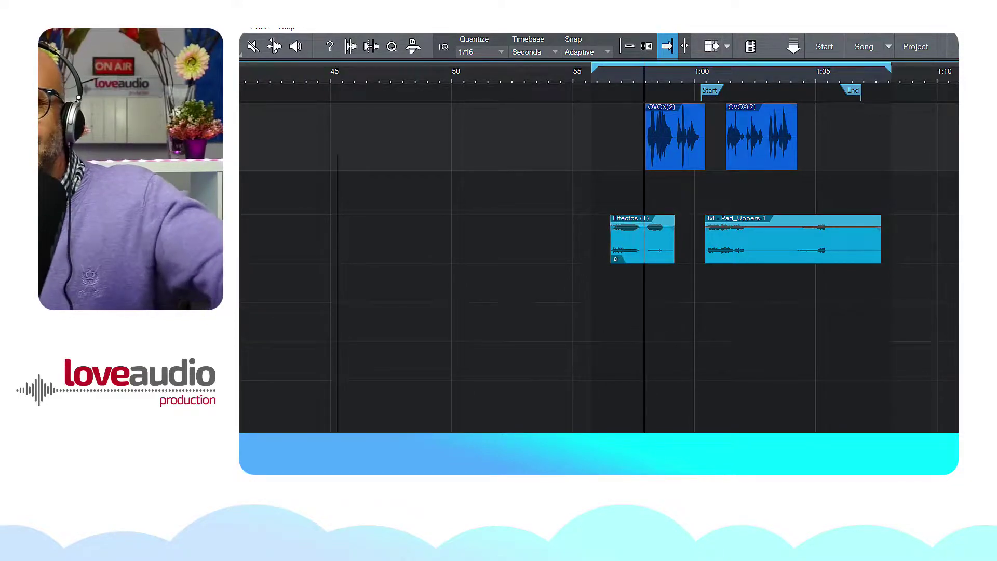
right_click(240, 150)
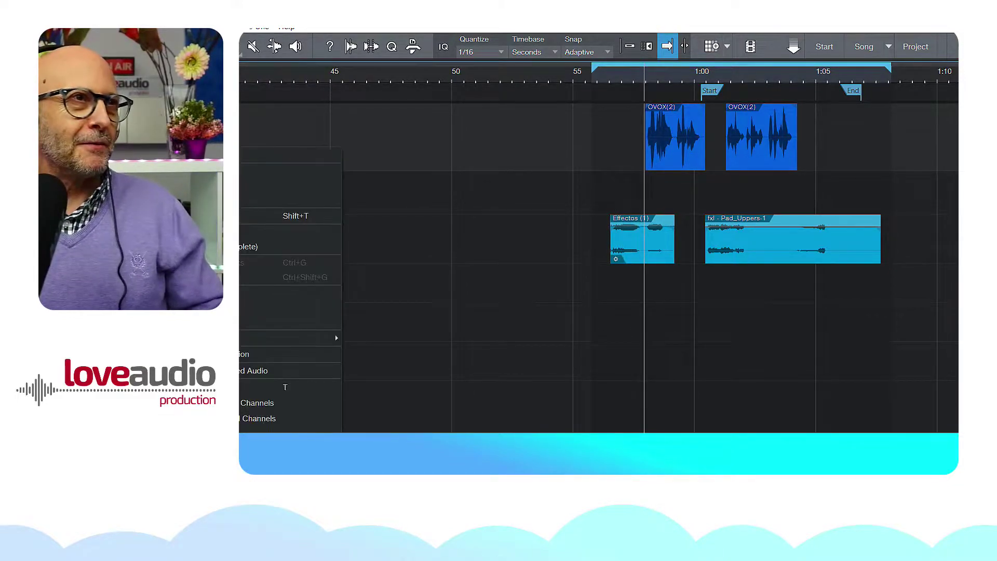
click(245, 355)
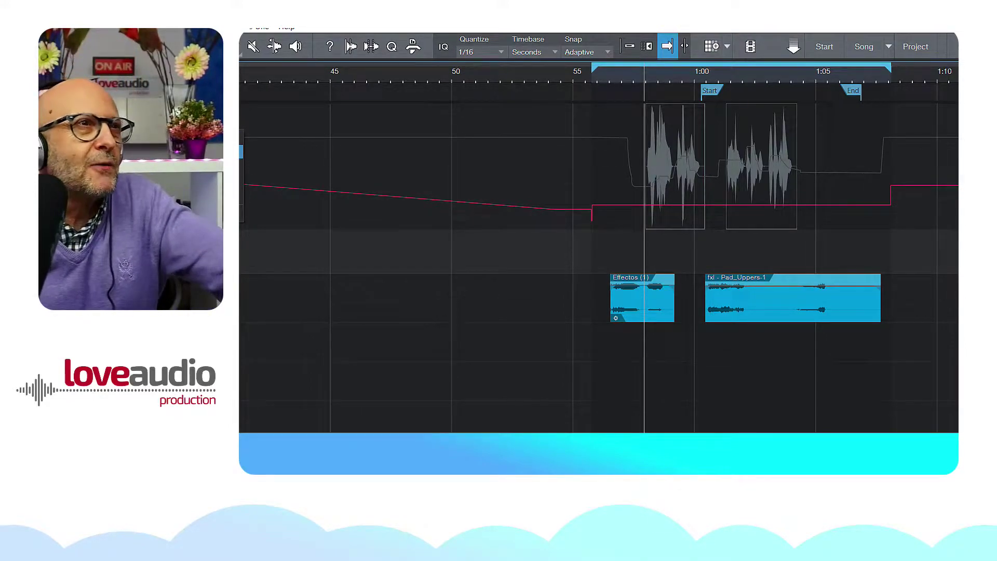
- Hide the automation, select the OVOX track and show its OVox2 Tune automation again, and play from near the loop start
key(a)
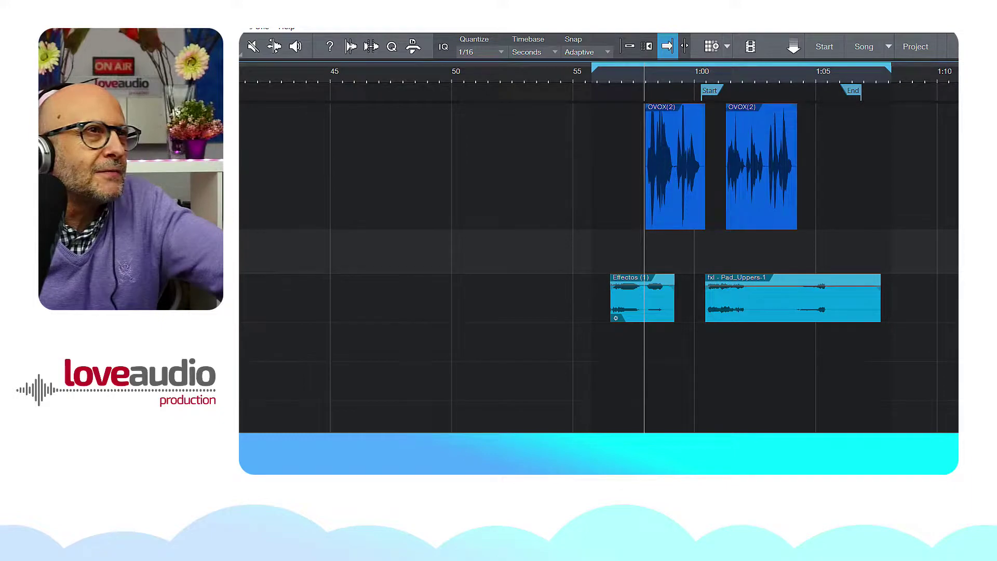
click(416, 166)
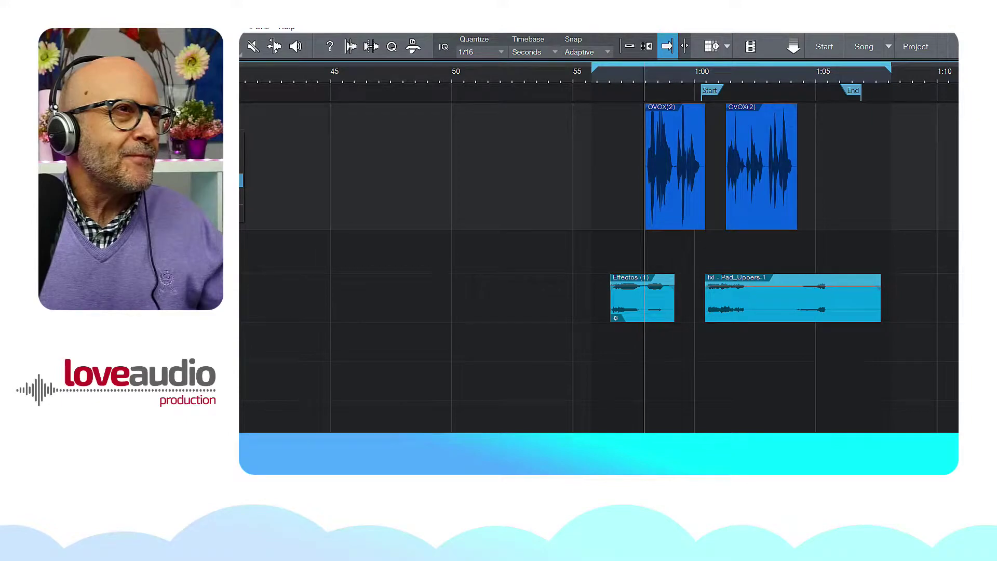
key(a)
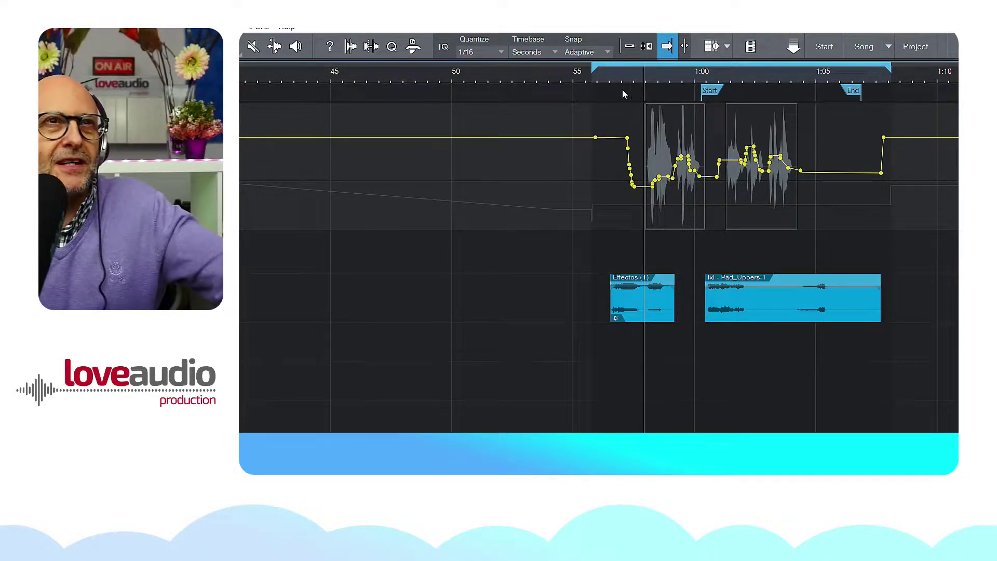
click(605, 77)
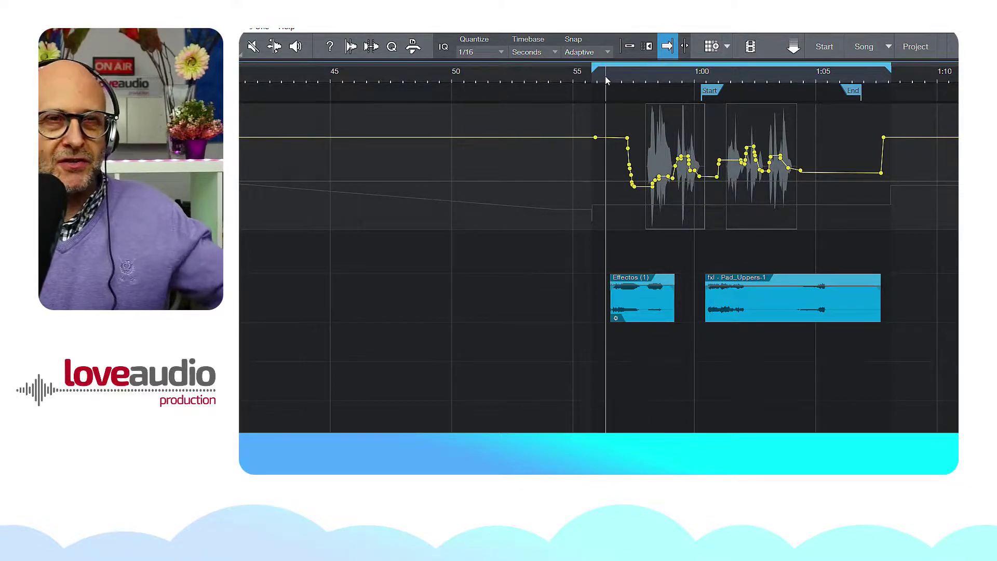
key(space)
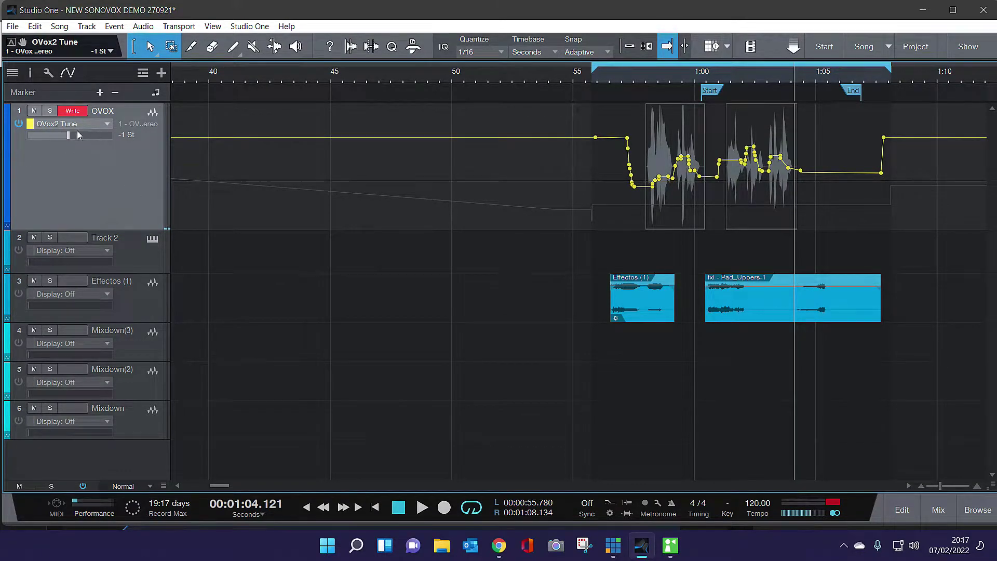
- Write new OVox2 Tune moves on the OVOX track during looped playback from the loop start, ending at about -14 St, and stop
mouse_move(67, 136)
mouse_down()
mouse_move(92, 145)
mouse_move(53, 146)
mouse_up()
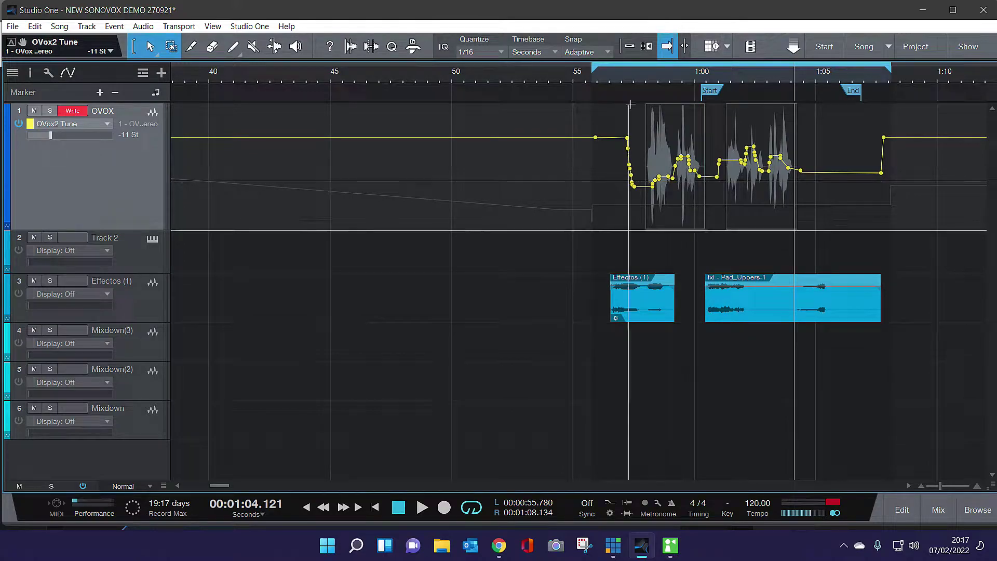
click(591, 82)
key(space)
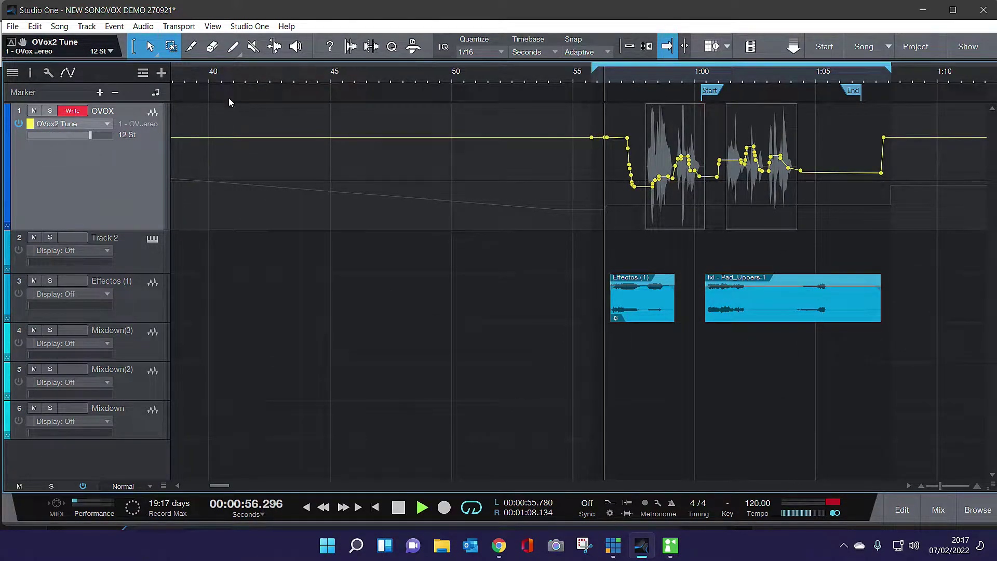
mouse_move(89, 138)
mouse_down()
mouse_move(55, 140)
mouse_move(104, 141)
mouse_move(69, 142)
mouse_move(103, 148)
mouse_move(95, 151)
mouse_move(105, 161)
mouse_move(51, 159)
mouse_move(91, 184)
mouse_up()
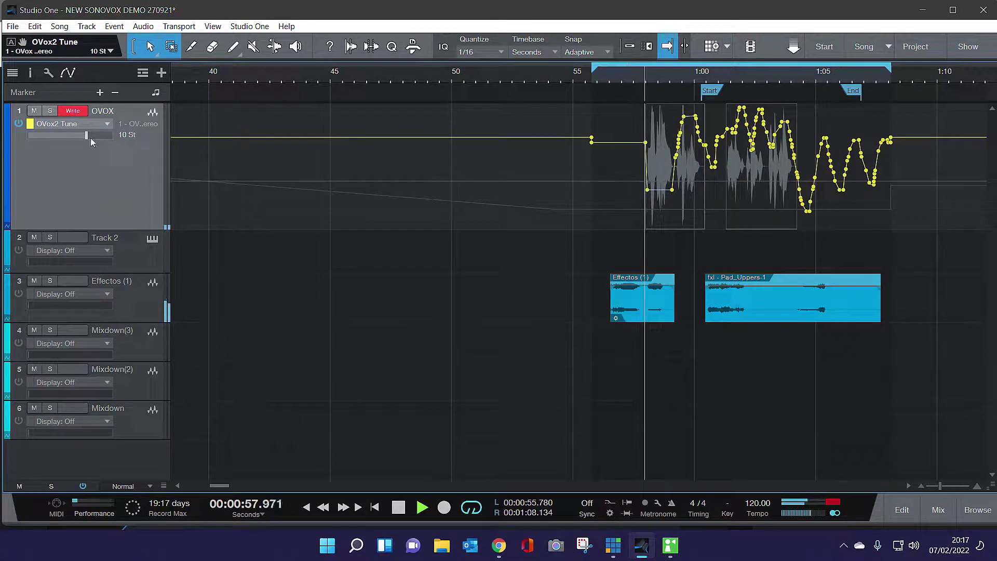
mouse_move(85, 133)
mouse_down()
mouse_move(58, 139)
mouse_move(72, 141)
mouse_up()
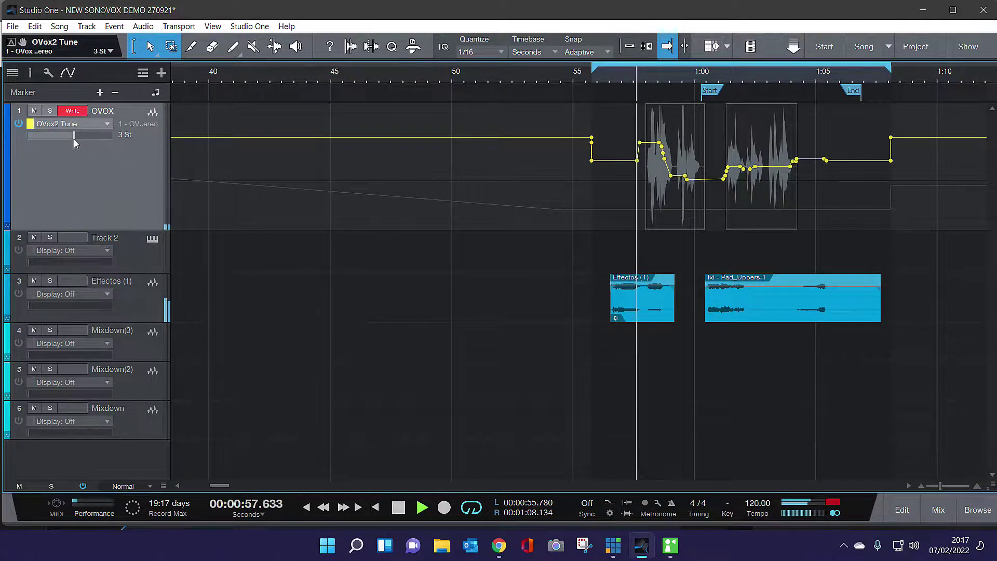
mouse_move(74, 135)
mouse_down()
mouse_move(42, 141)
mouse_move(64, 150)
mouse_move(46, 148)
mouse_up()
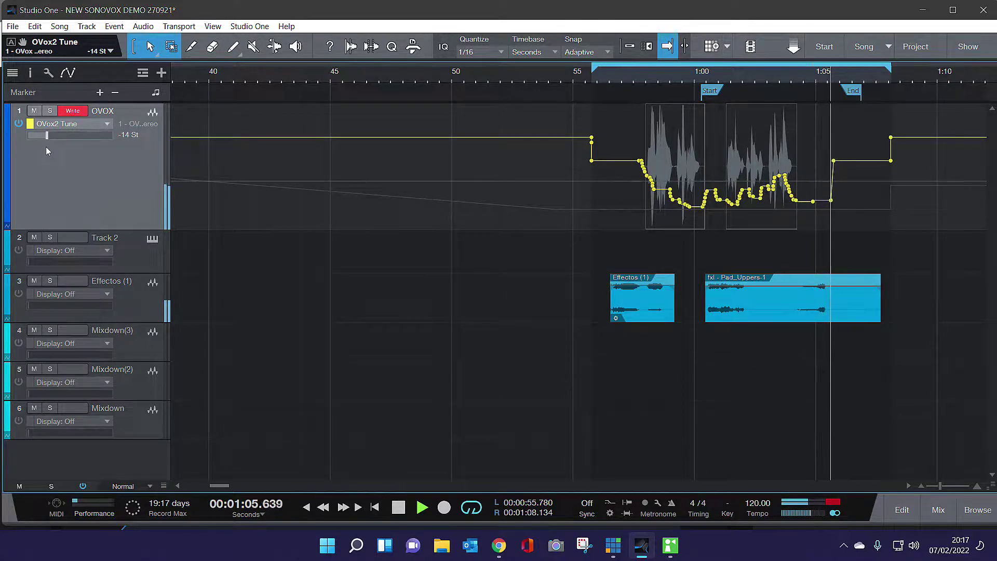
key(space)
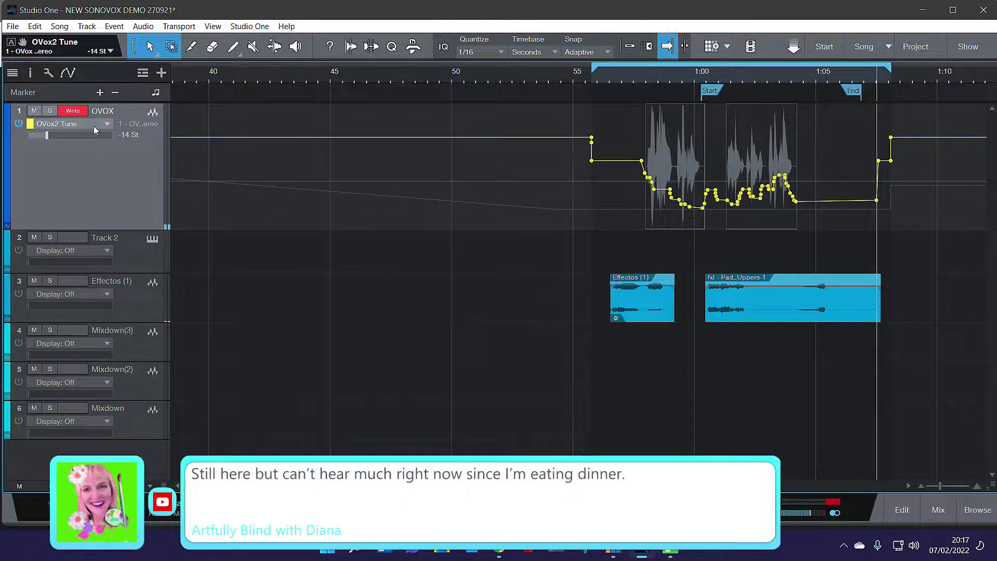
- Switch the automation shown on the OVOX track to the OVox1 Tune parameter
click(93, 126)
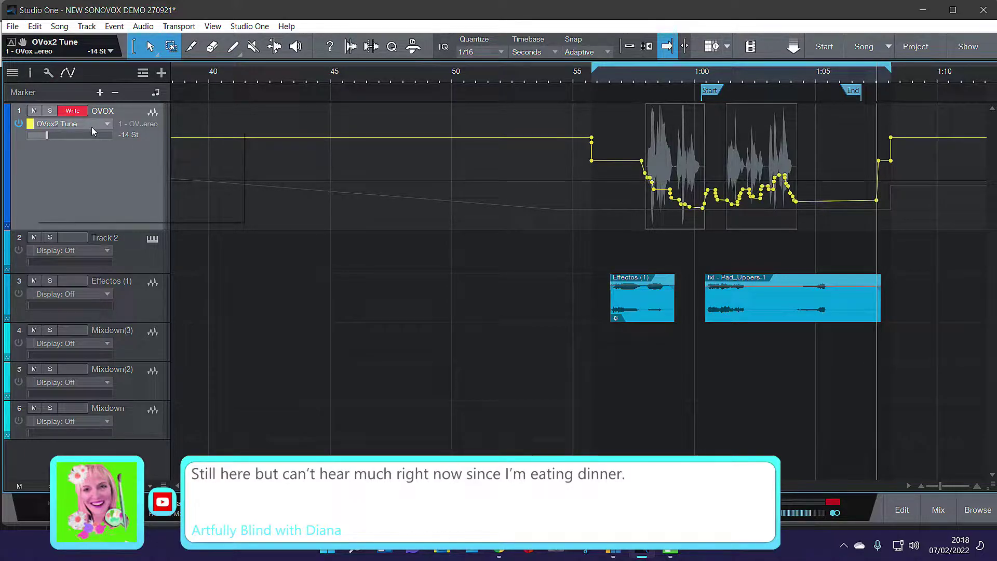
click(92, 127)
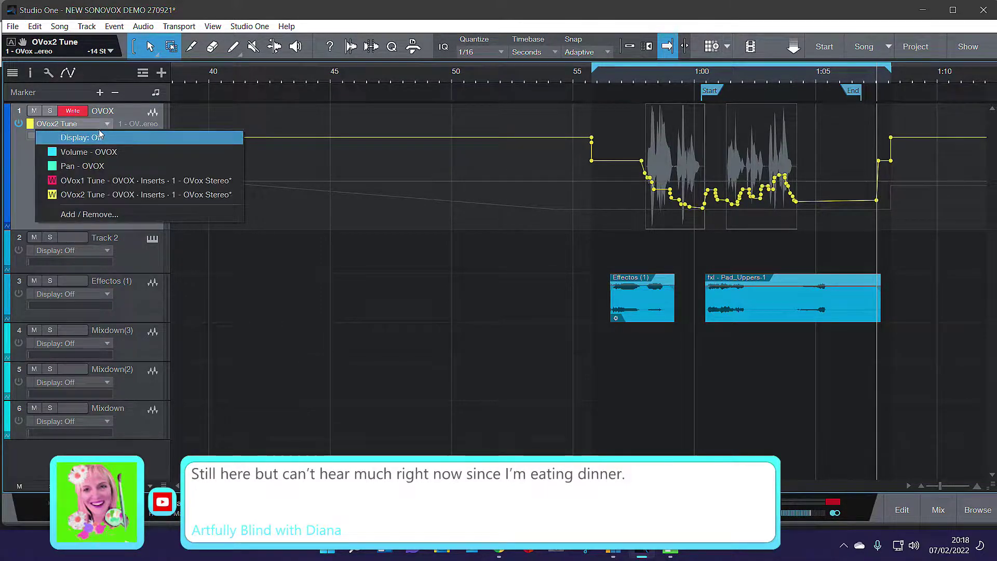
click(66, 180)
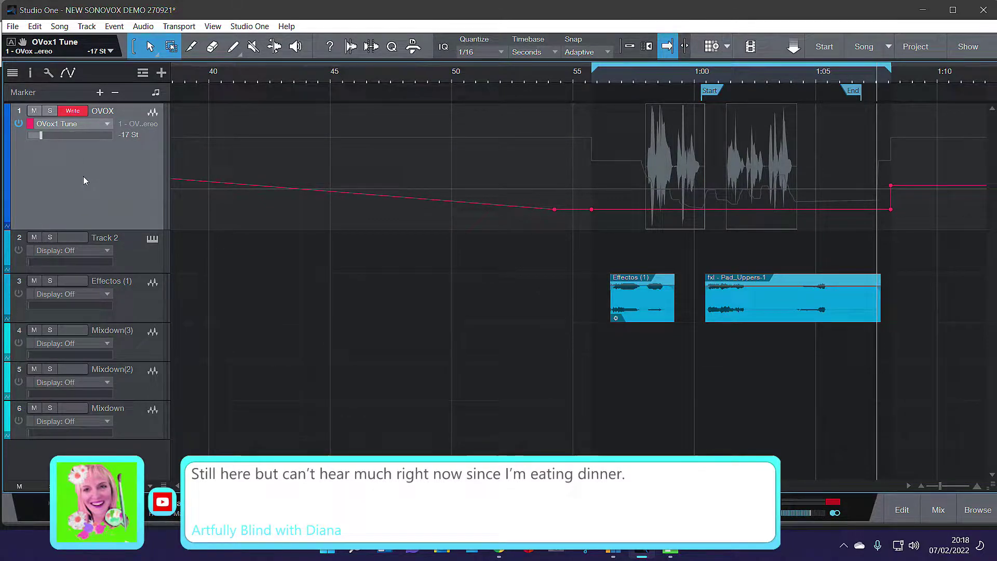
- Write OVox1 Tune moves during looped playback from the loop start, ending at about -10 St, and stop
click(589, 78)
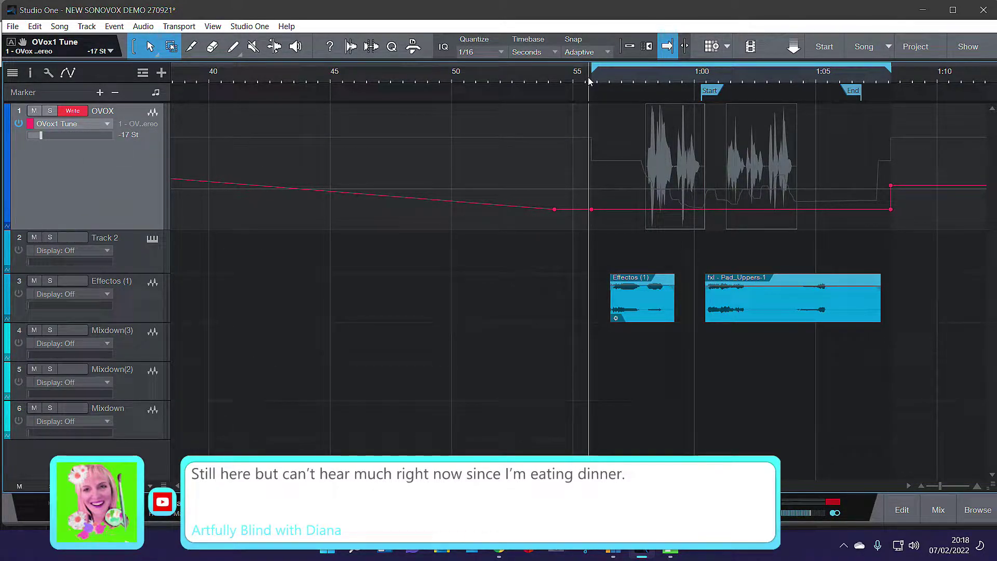
key(space)
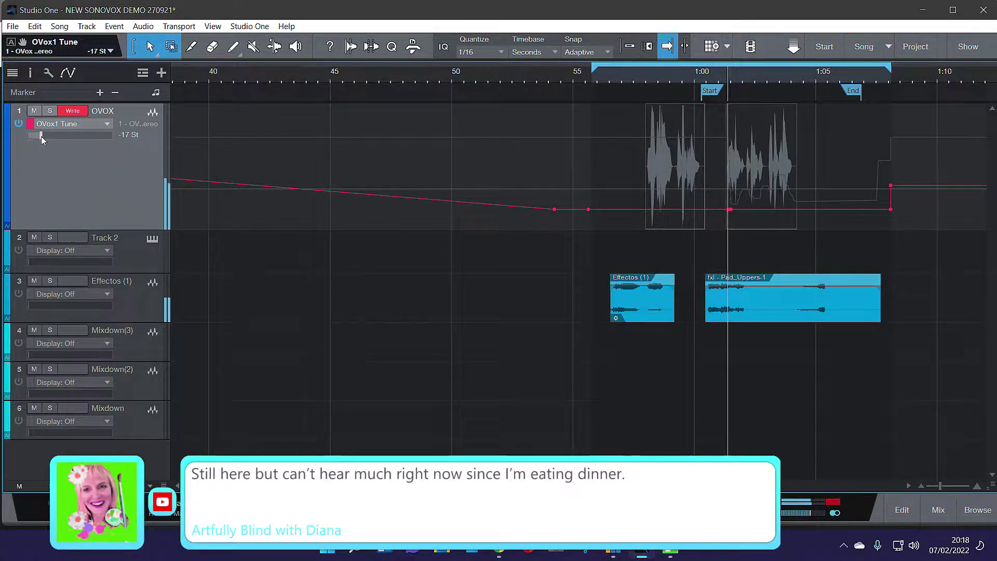
mouse_move(42, 136)
mouse_down()
mouse_move(66, 139)
mouse_move(40, 134)
mouse_up()
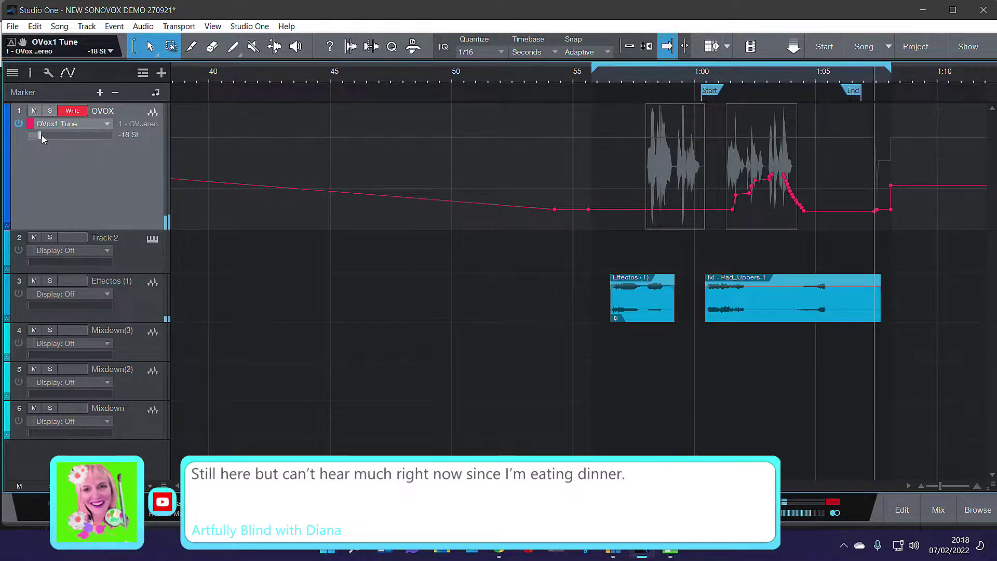
mouse_move(42, 136)
mouse_down()
mouse_move(68, 144)
mouse_move(54, 145)
mouse_up()
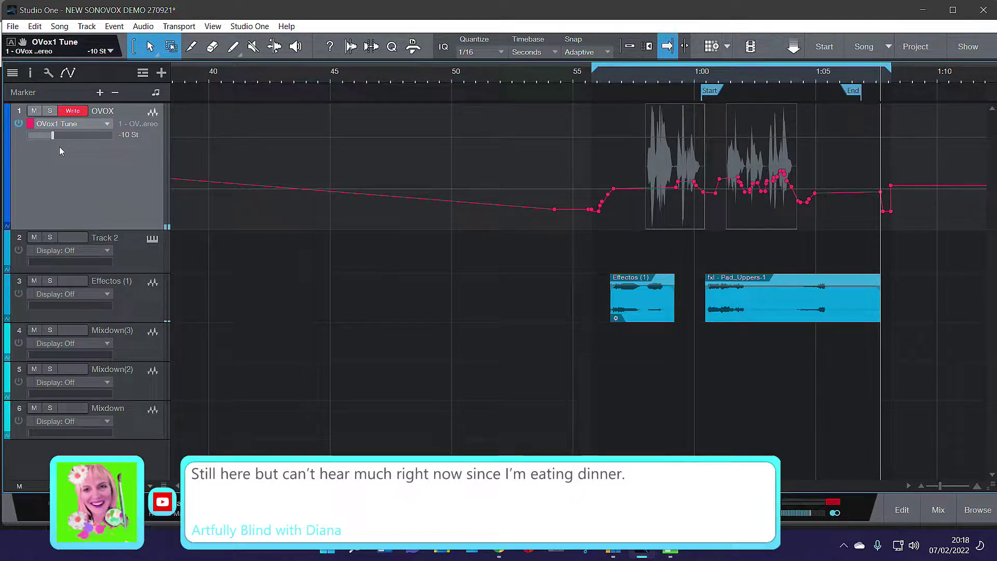
click(296, 189)
- Set the OVOX track's automation to Read, play the loop from its start to hear the OVox1 Tune moves, and stop
click(77, 113)
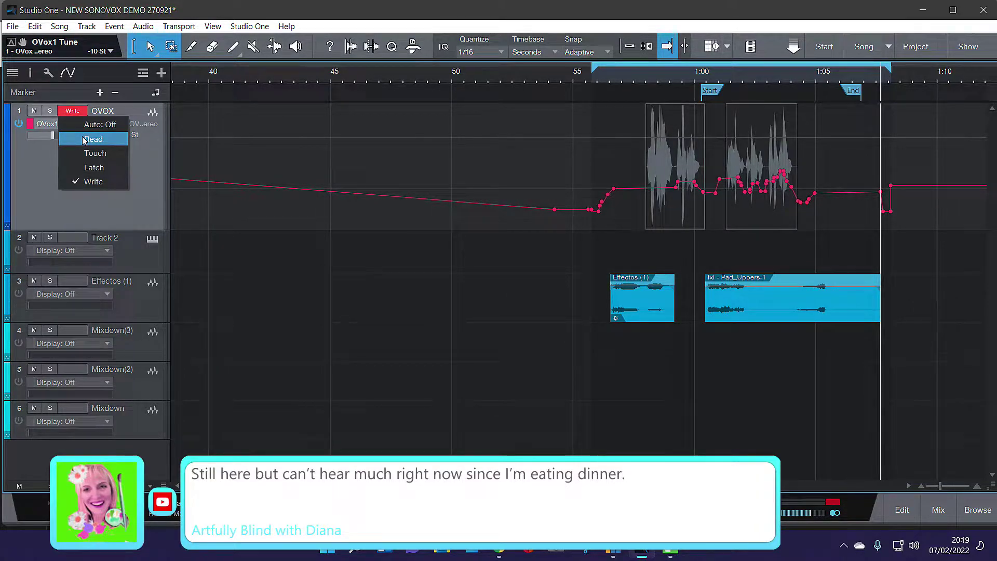
click(83, 139)
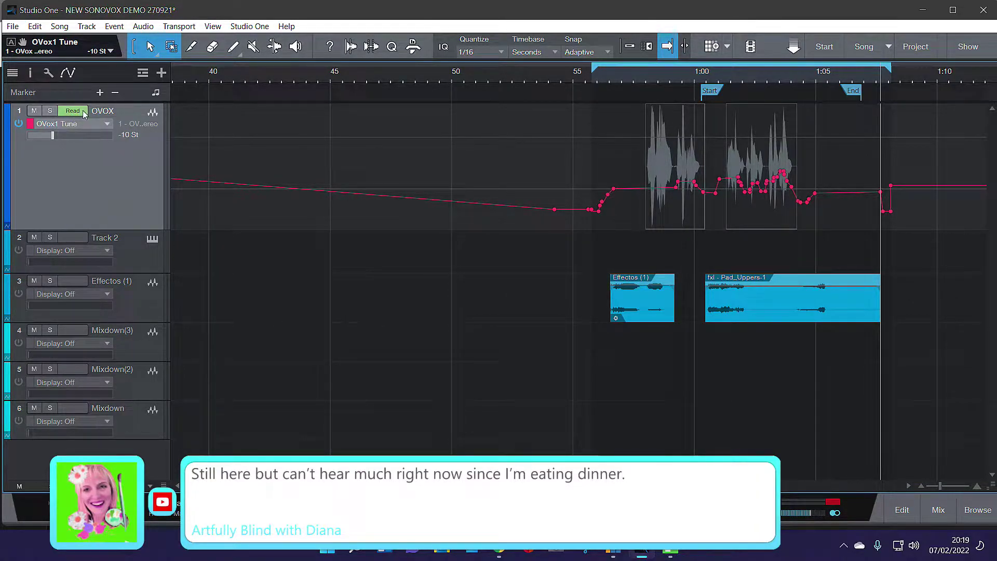
click(85, 113)
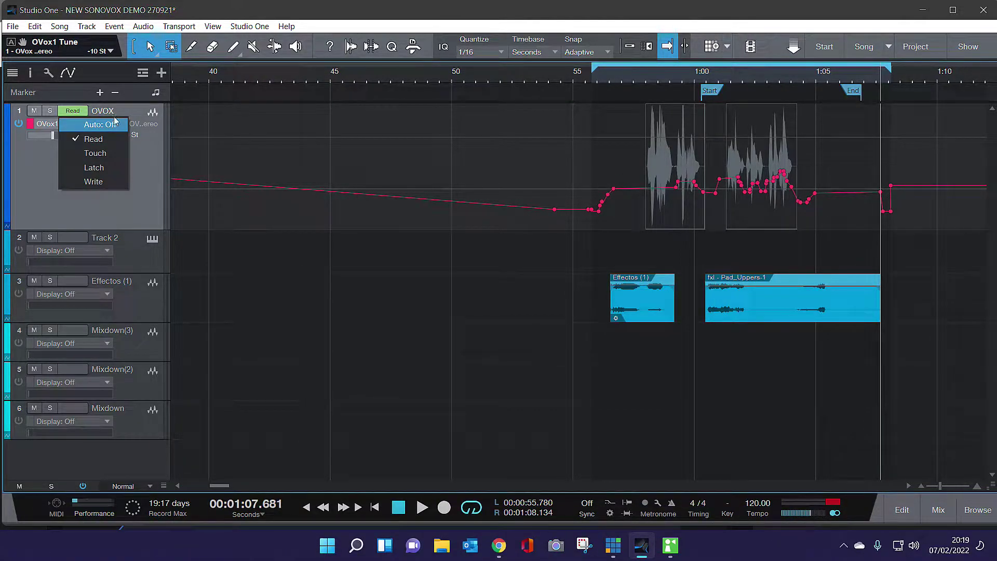
click(99, 200)
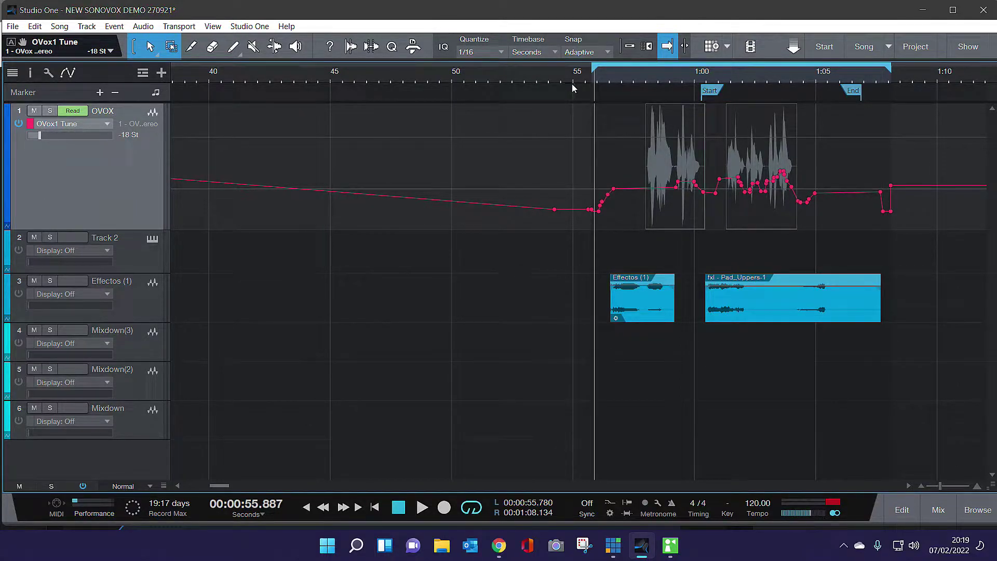
key(space)
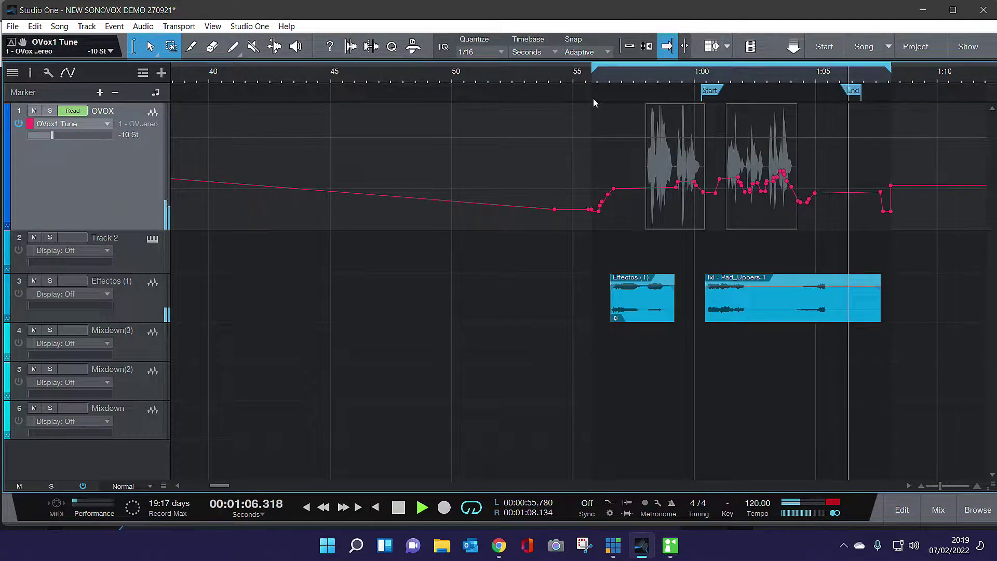
click(296, 189)
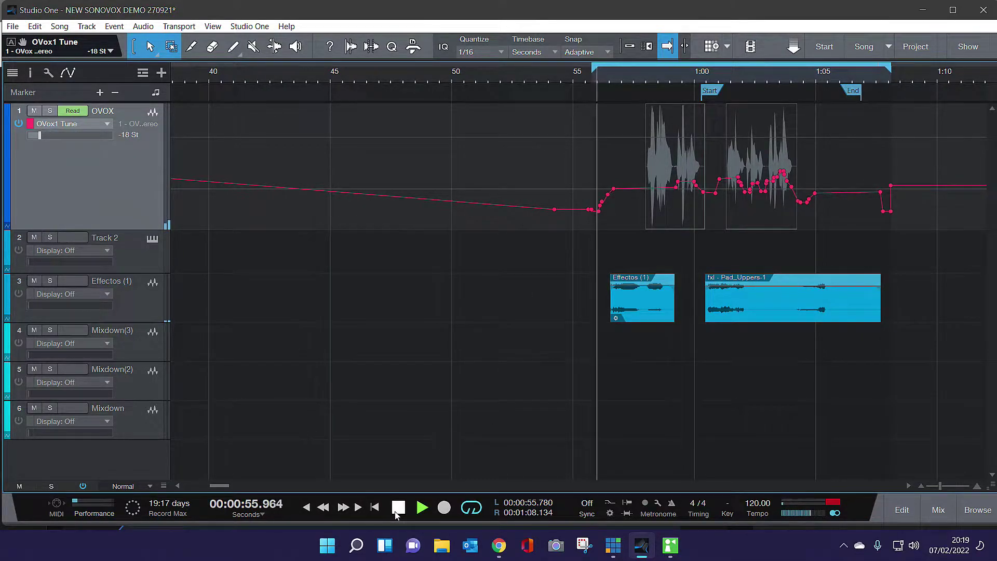
click(397, 509)
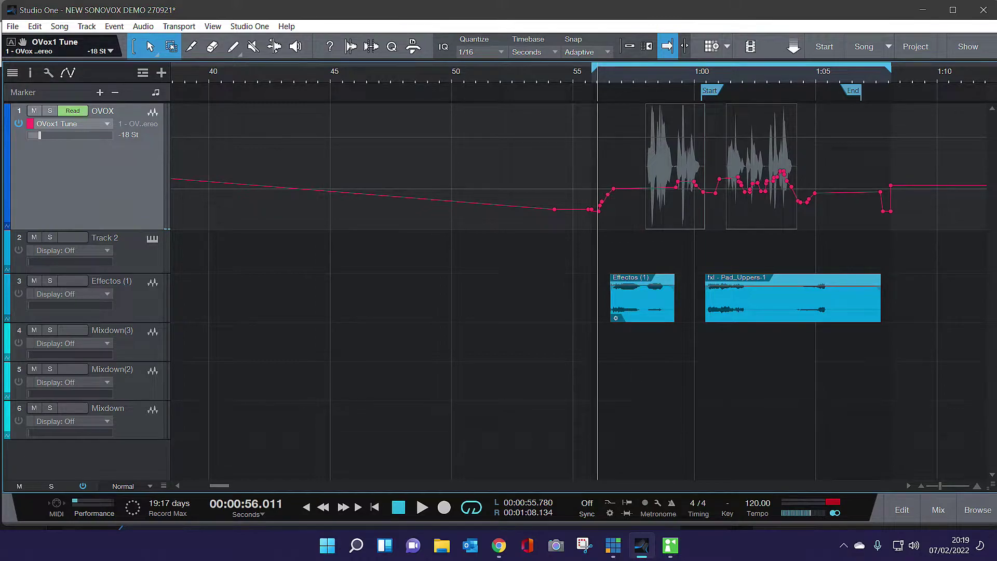
- Show the mixer and open the OVox Stereo insert's editor on the OVOX channel
click(941, 512)
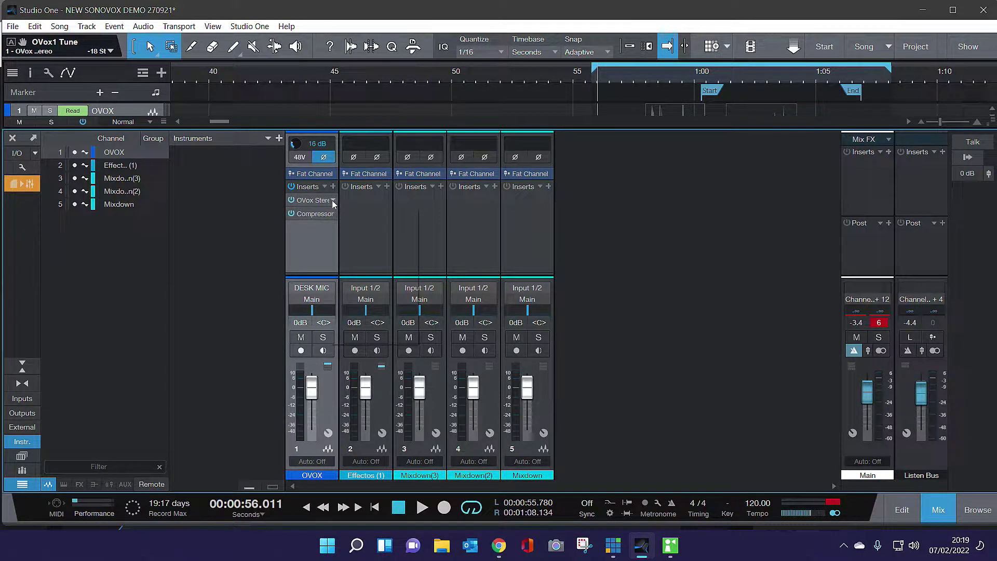
click(333, 201)
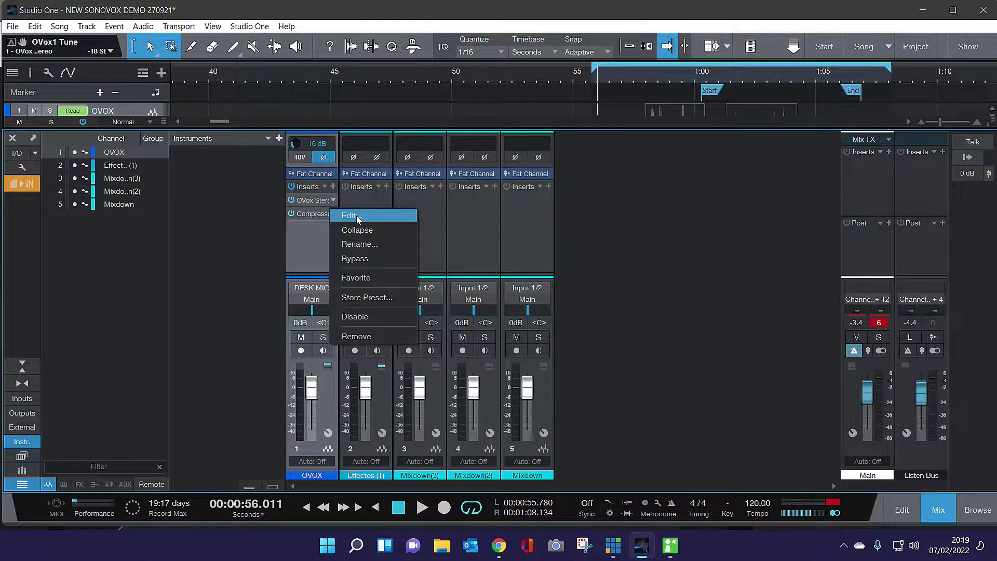
click(358, 218)
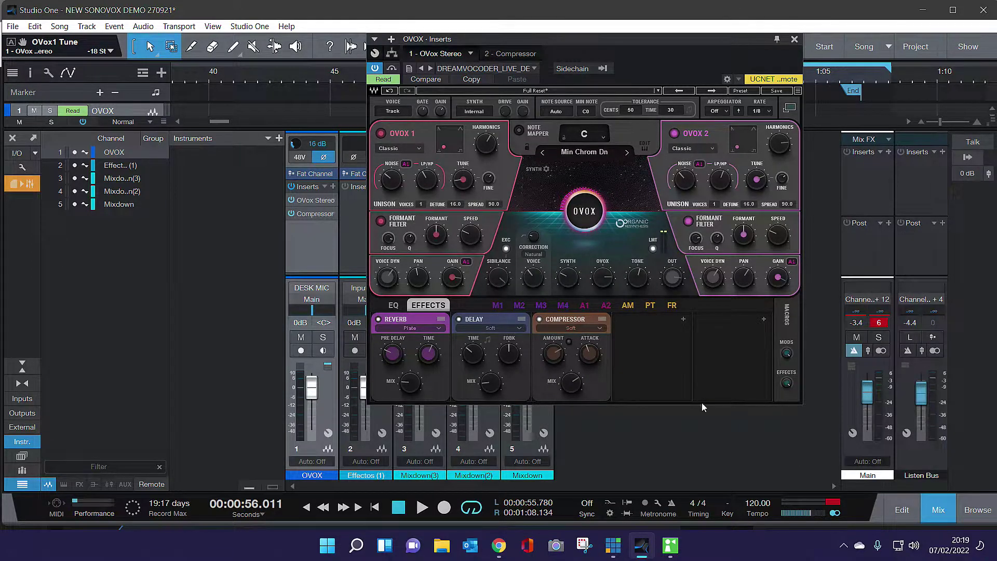
- Play the loop, inspect the Tune controls of both OVOX voices, and turn OVOX 2's Tune to -6 St
key(space)
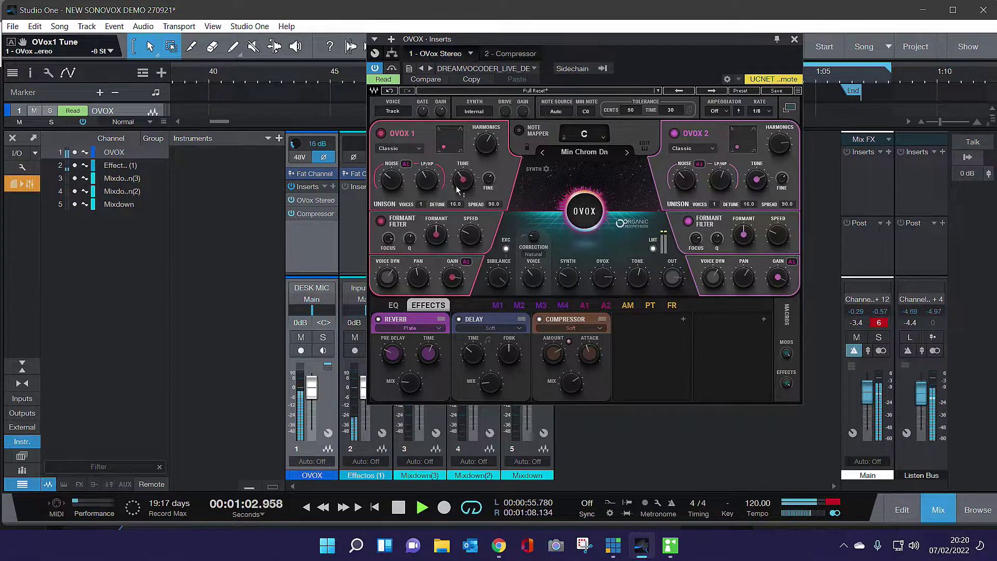
mouse_move(462, 189)
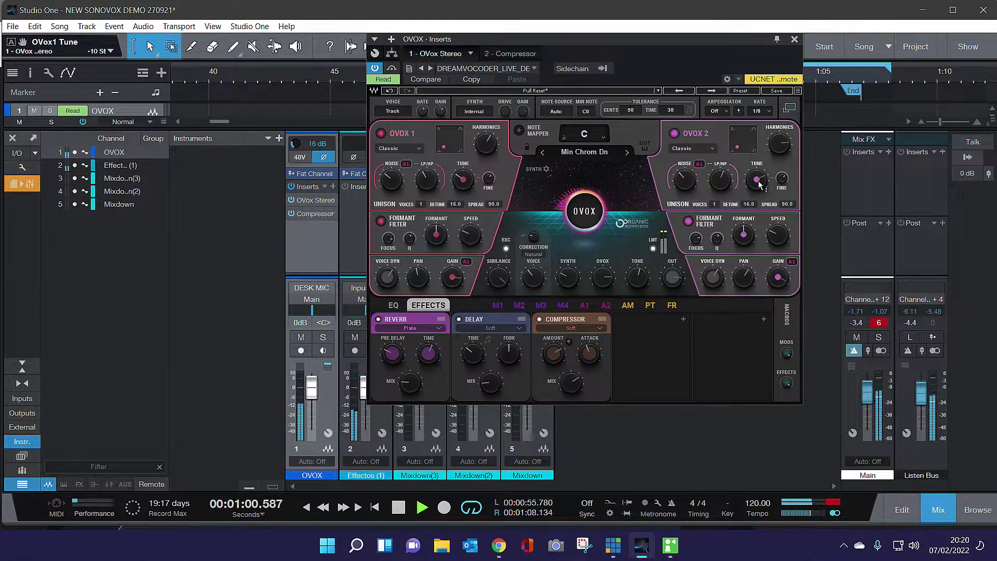
mouse_move(756, 191)
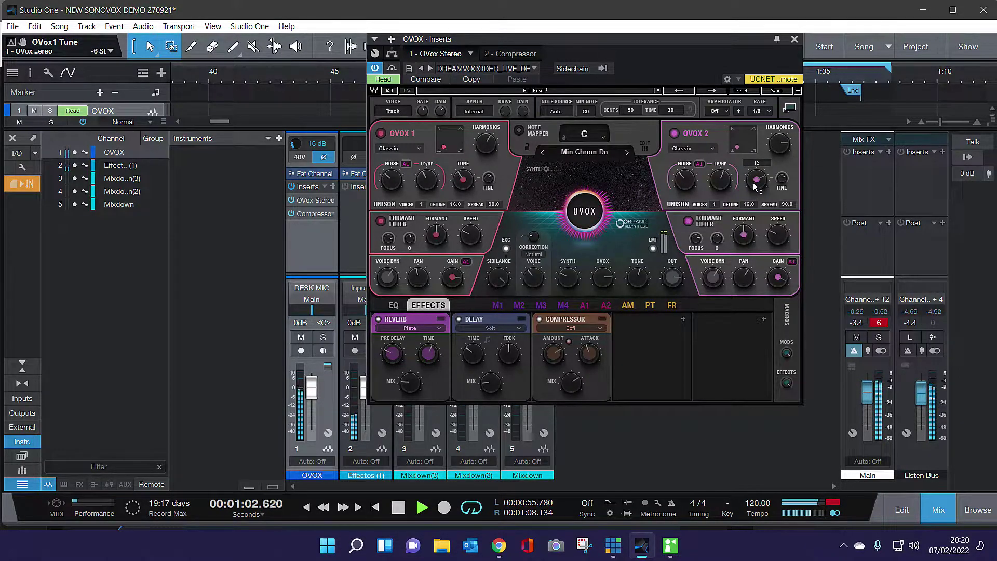
drag(760, 182, 759, 219)
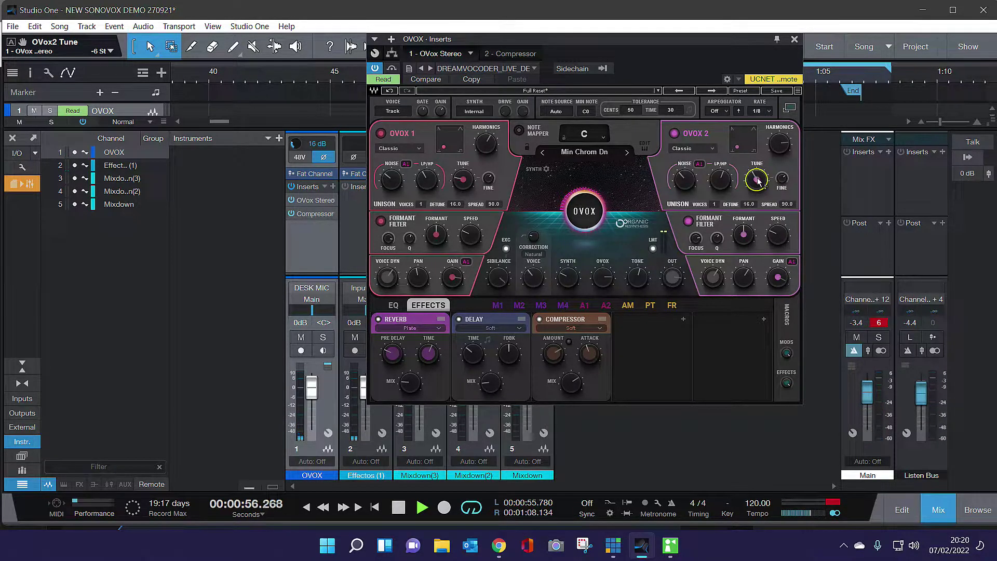
mouse_move(756, 183)
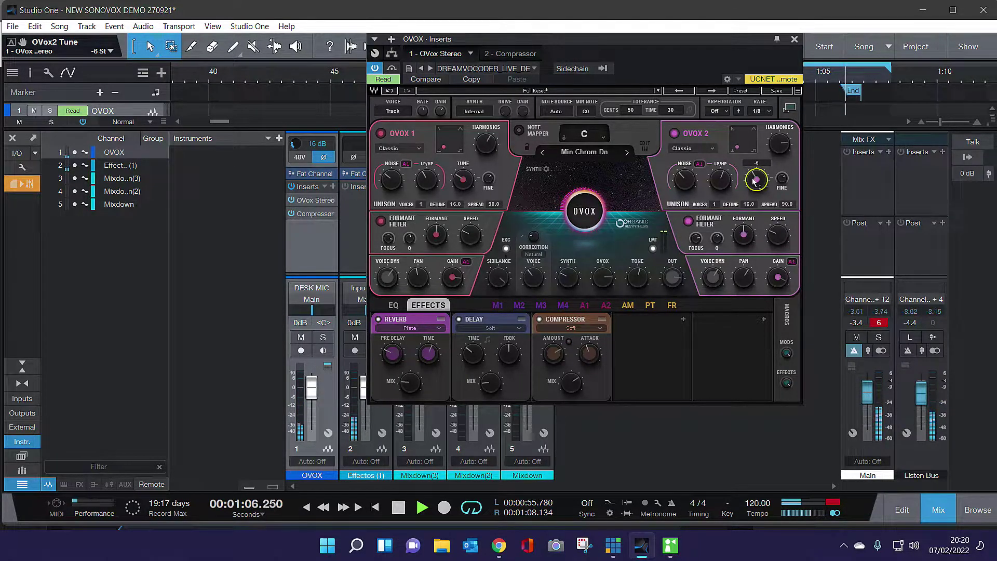
- Change the OVox Note Mapper scale to Min Jazz while the loop plays
click(627, 152)
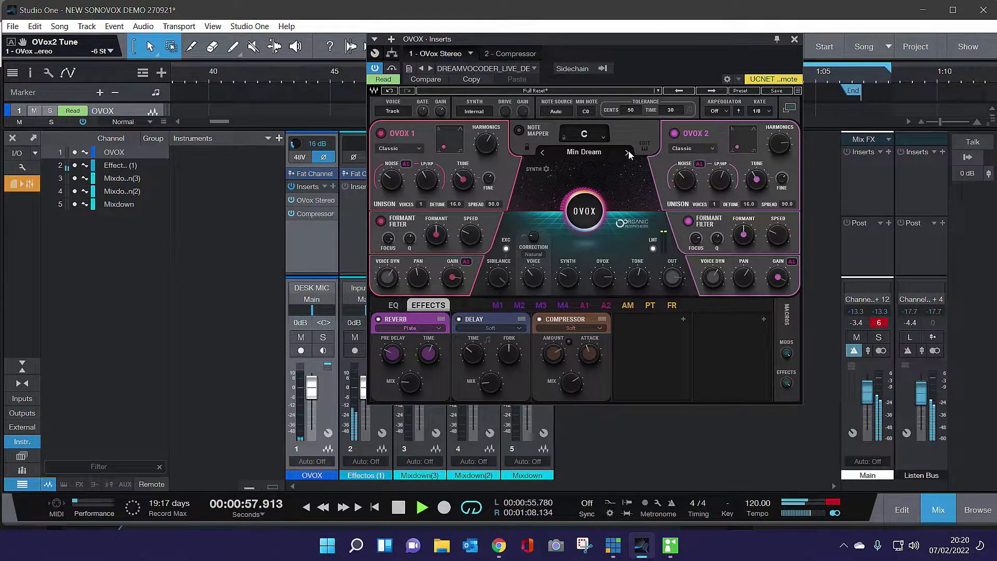
click(628, 153)
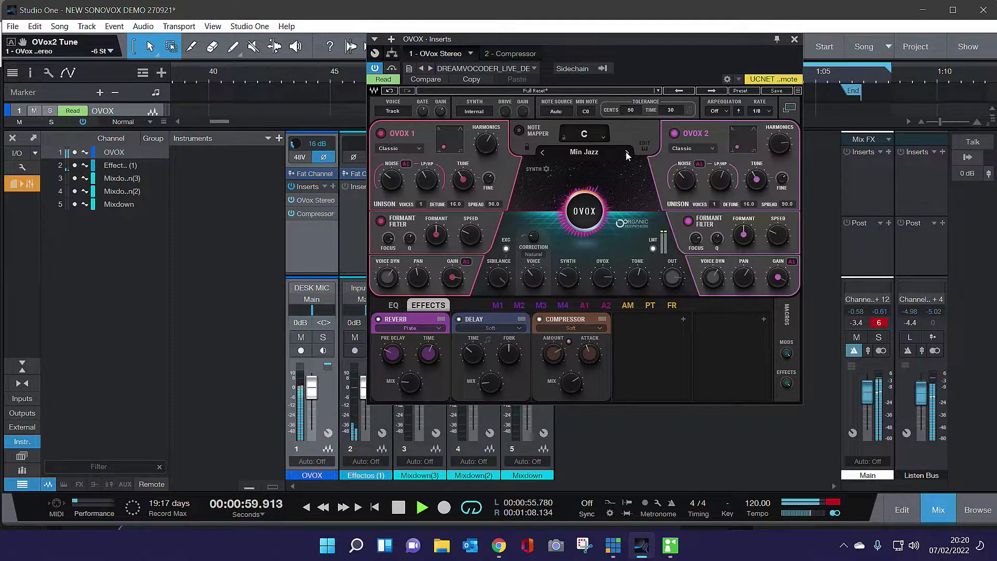
- Audition the following Note Mapper scales while the loop plays, from Min Sweet Water through Minor Savannah to Natural Minor
click(627, 152)
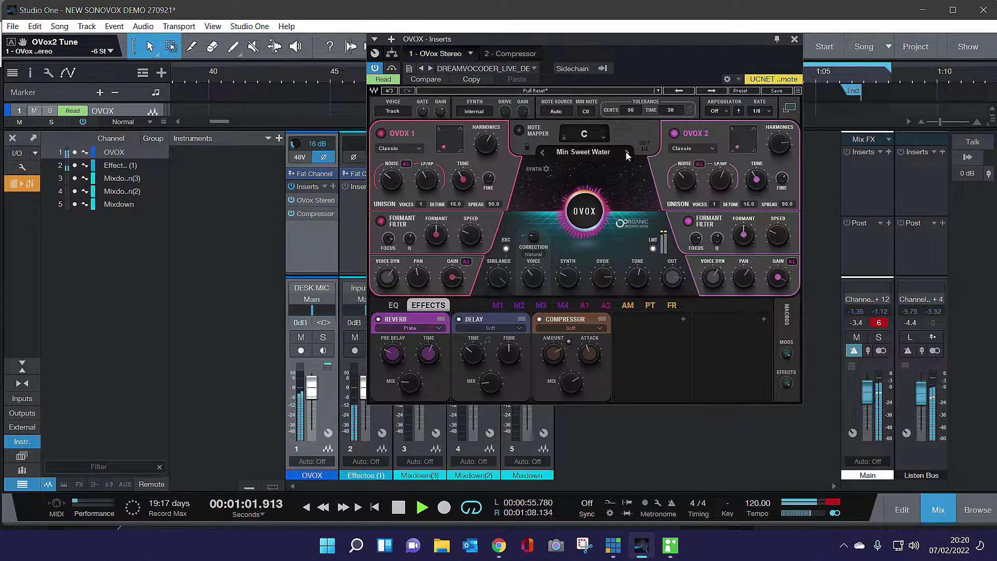
click(627, 152)
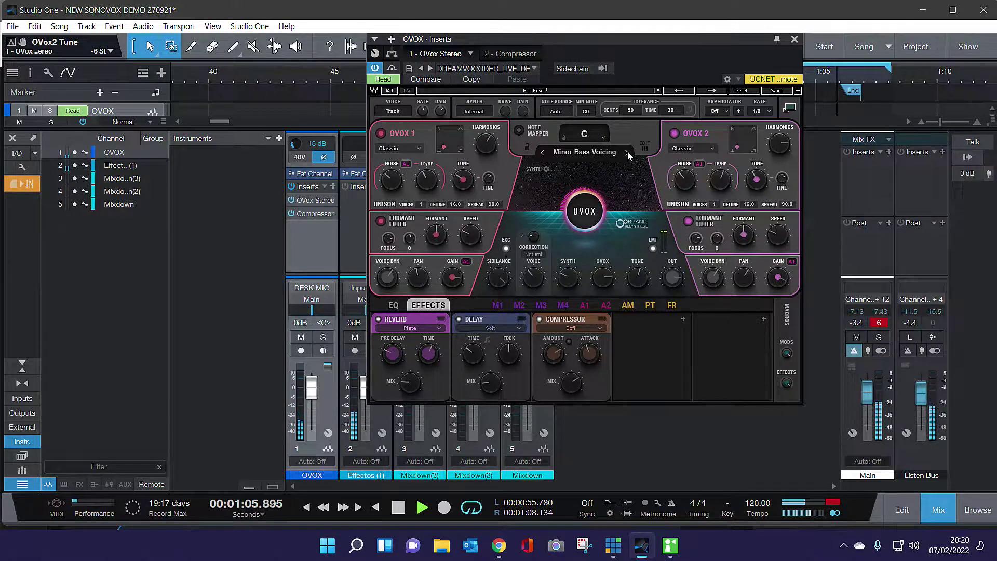
click(628, 153)
click(627, 153)
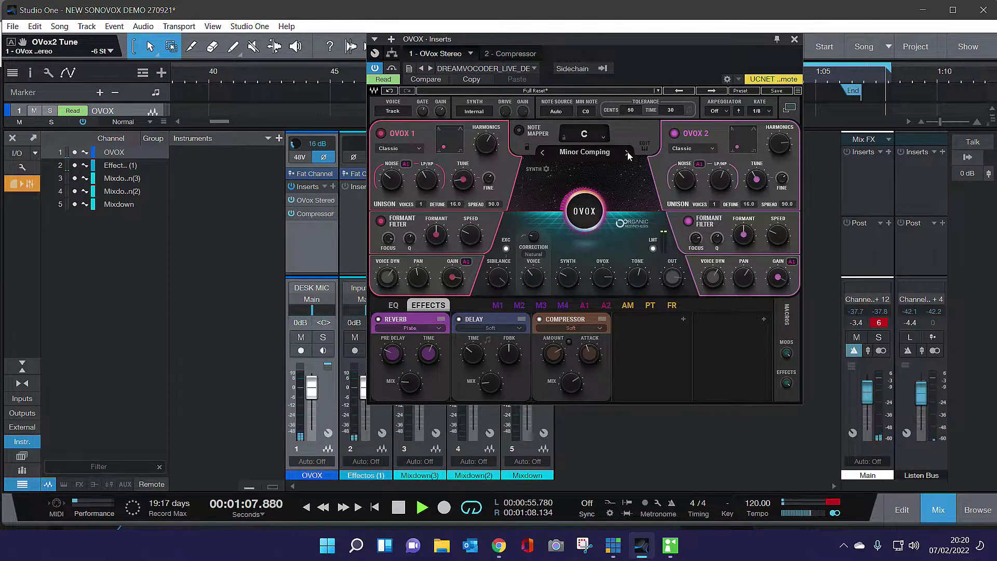
click(627, 153)
click(627, 152)
click(627, 152)
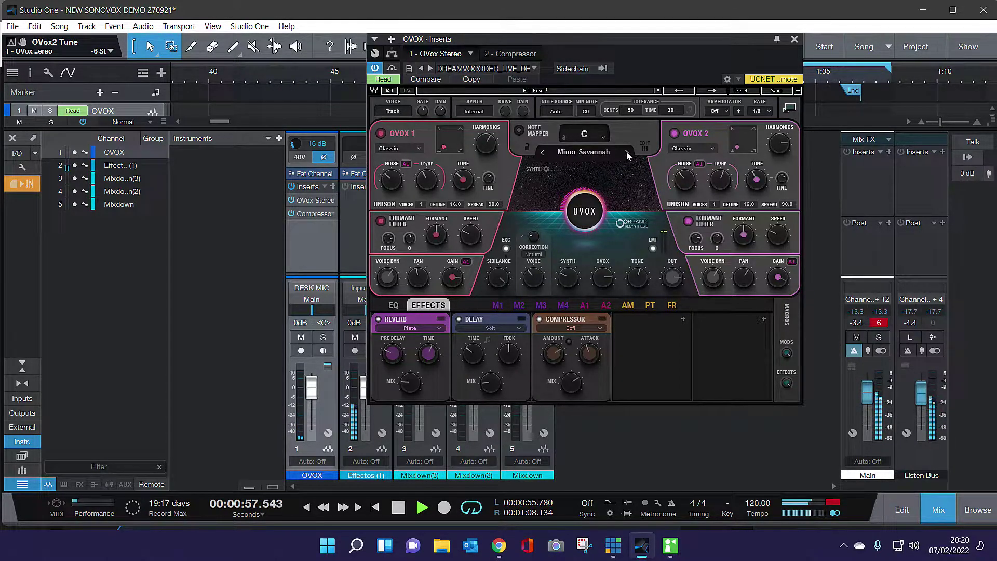
click(626, 150)
click(624, 150)
click(623, 151)
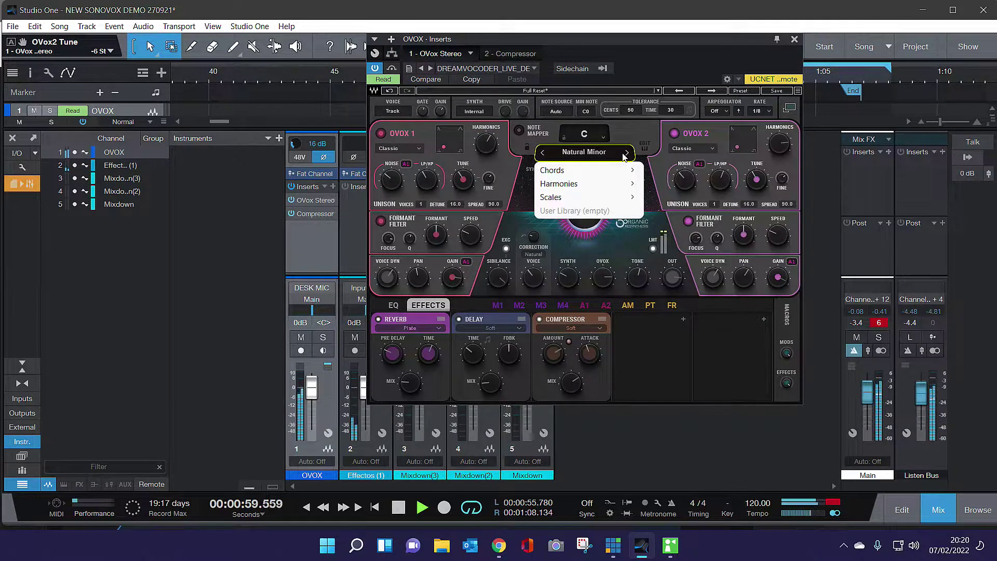
click(629, 137)
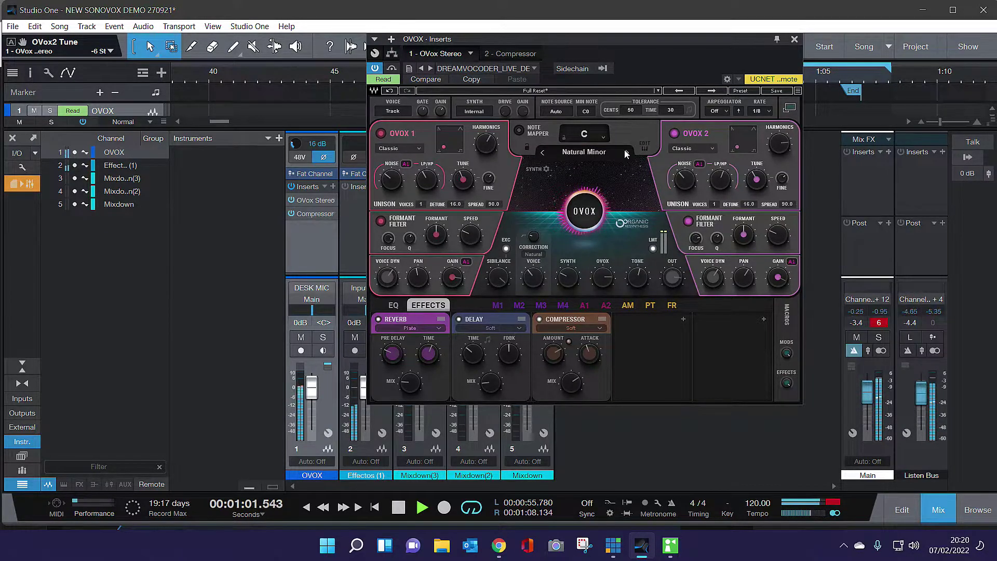
- Try the Phrygian Progress scale in the Note Mapper and step back through Minor Pop 3 to Minor Dark
click(625, 150)
click(625, 149)
click(544, 151)
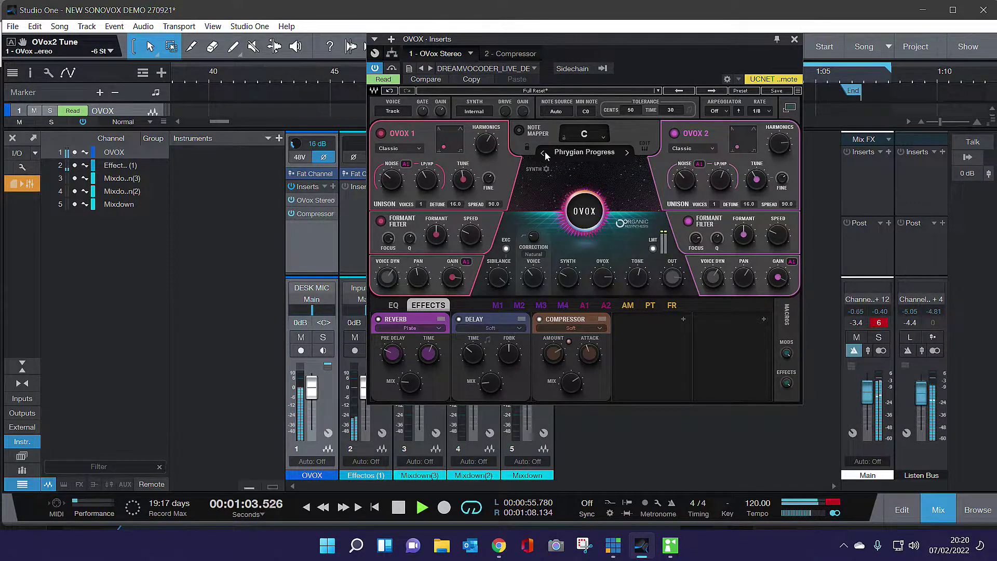
click(544, 151)
click(545, 152)
click(544, 152)
click(544, 152)
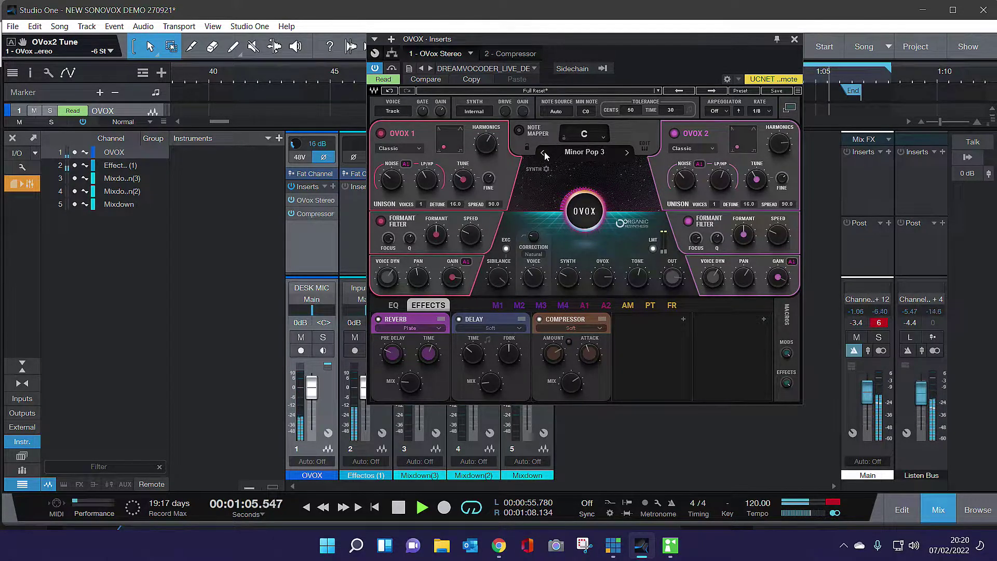
click(544, 152)
click(544, 152)
click(544, 151)
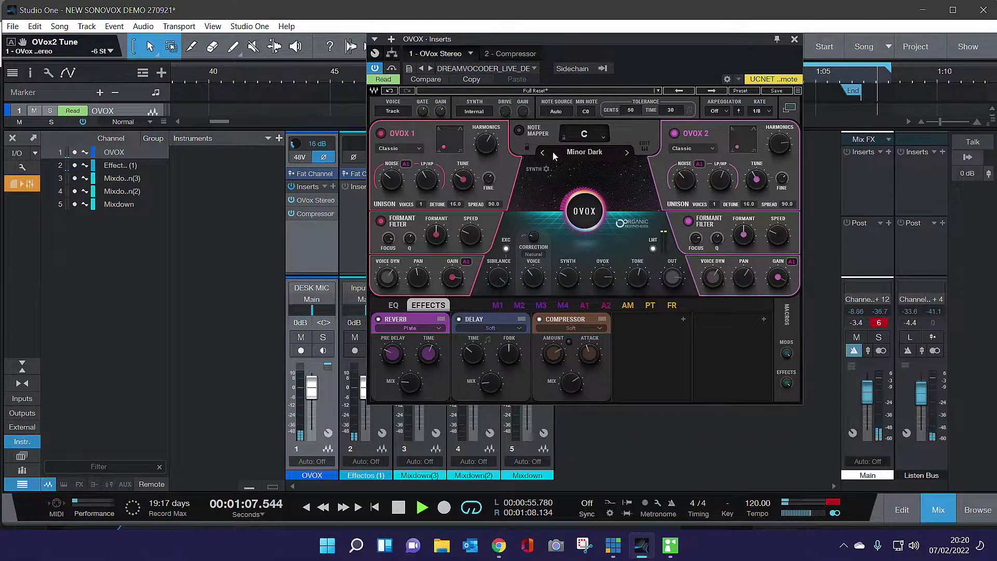
- Step the Note Mapper scale forward through Mixed Triads and Super Minor to Toxic, and set its root note to G
click(628, 151)
click(628, 150)
click(628, 151)
click(628, 151)
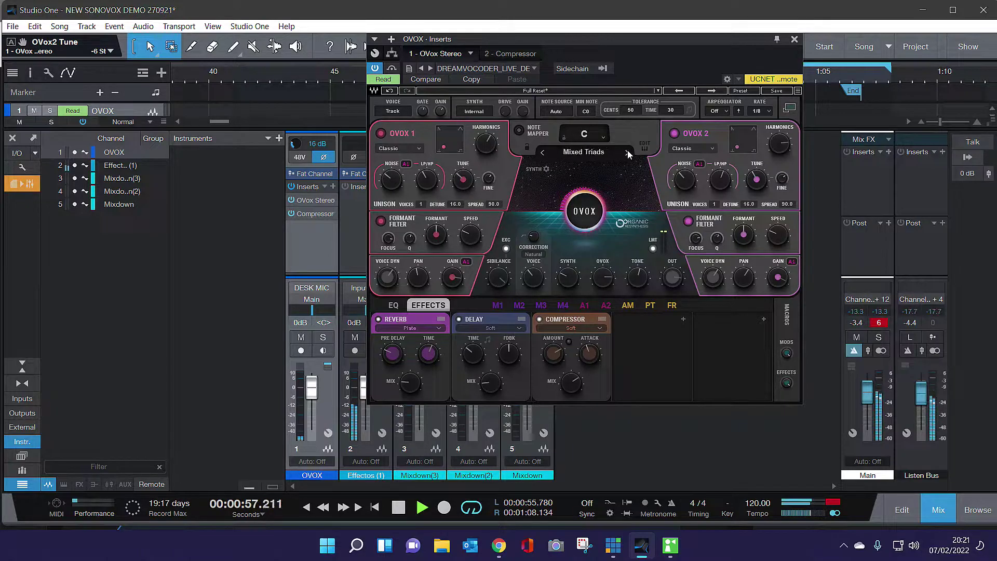
click(628, 152)
click(627, 151)
click(628, 151)
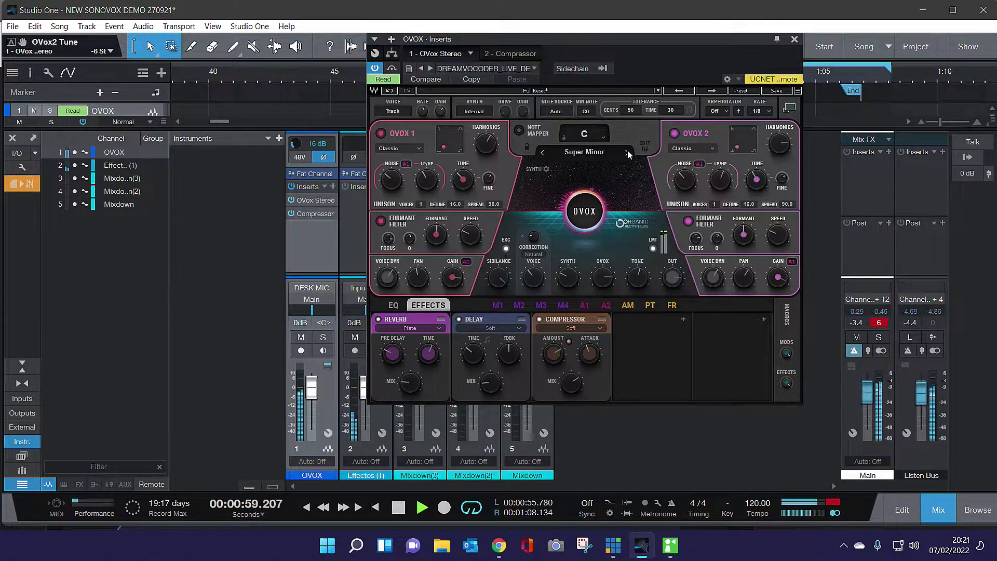
click(627, 151)
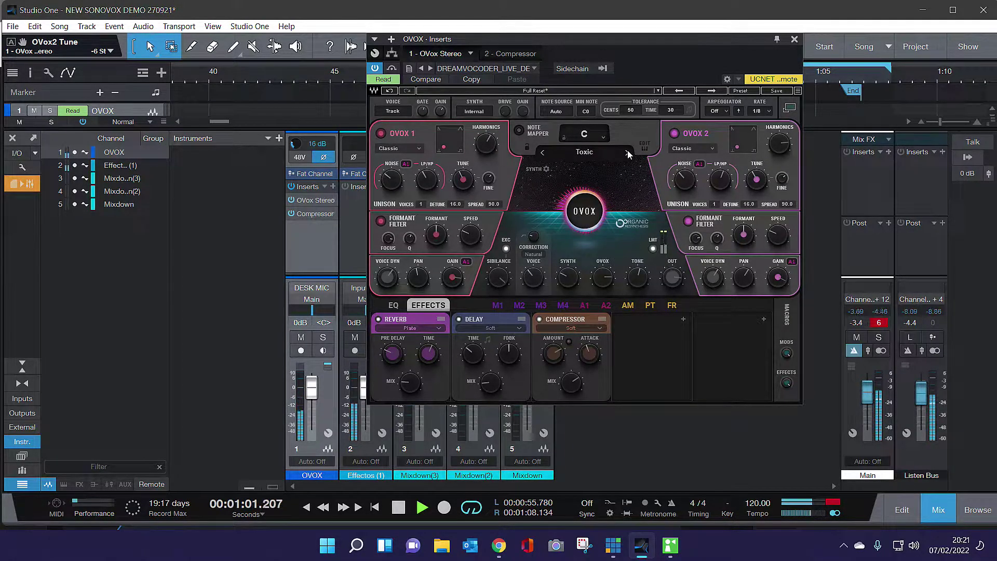
click(606, 135)
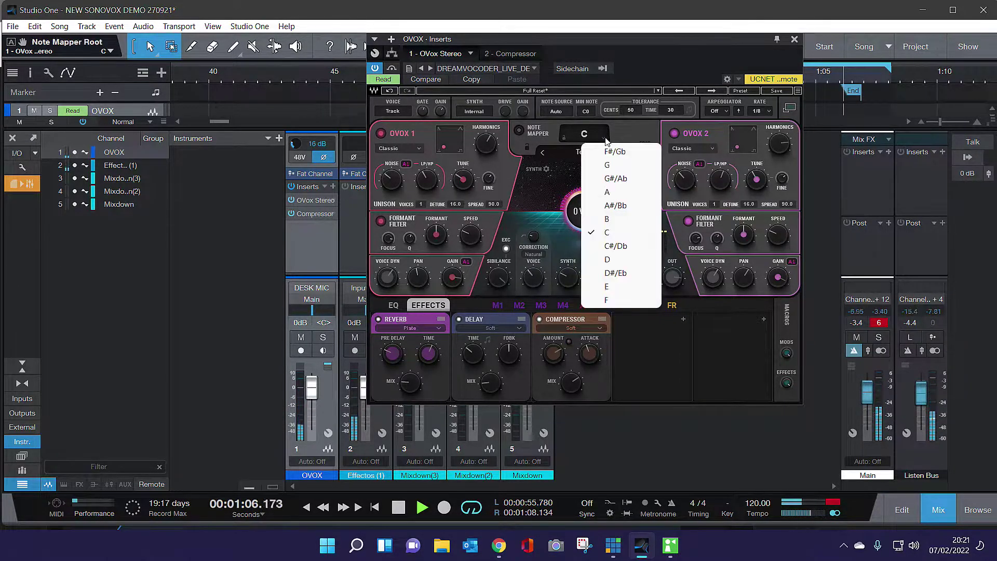
click(606, 165)
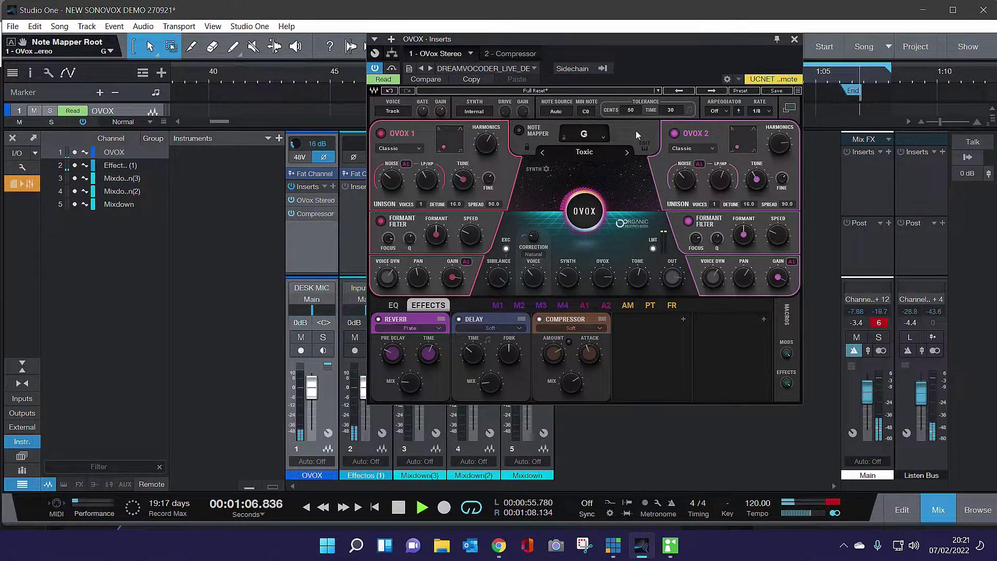
- Load the Basic Mono Rich factory preset from OVox's Vocoding category
click(650, 90)
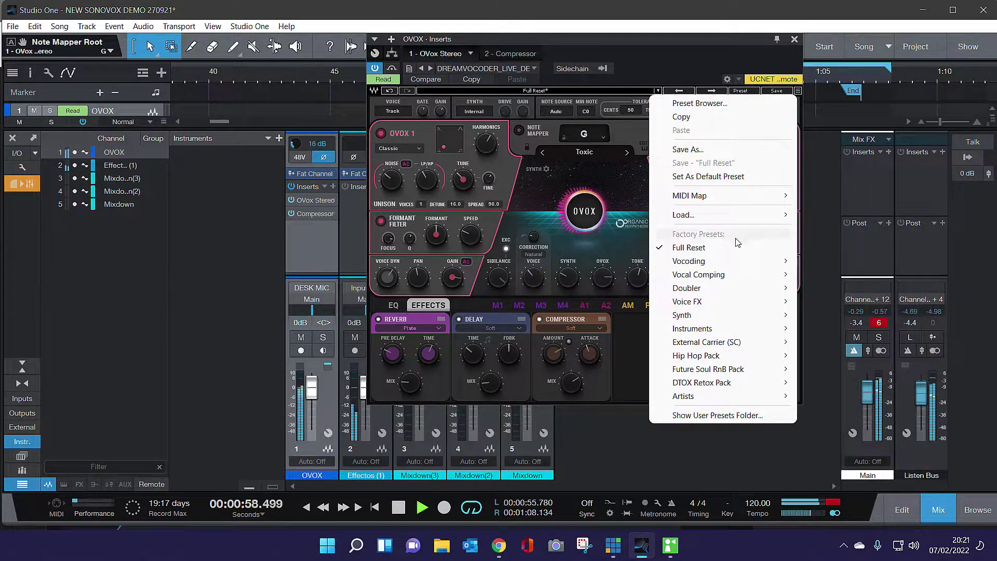
mouse_move(715, 266)
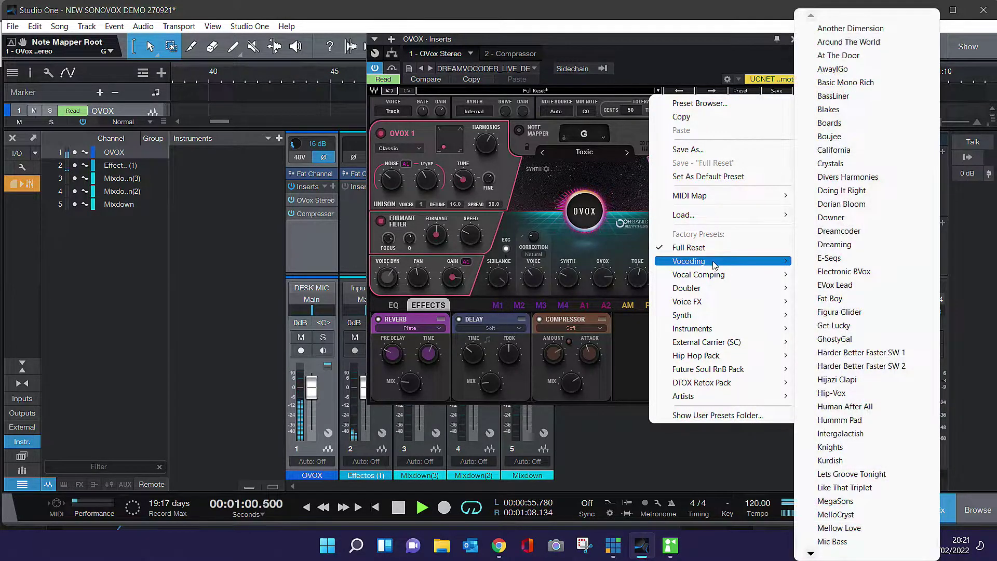
click(887, 84)
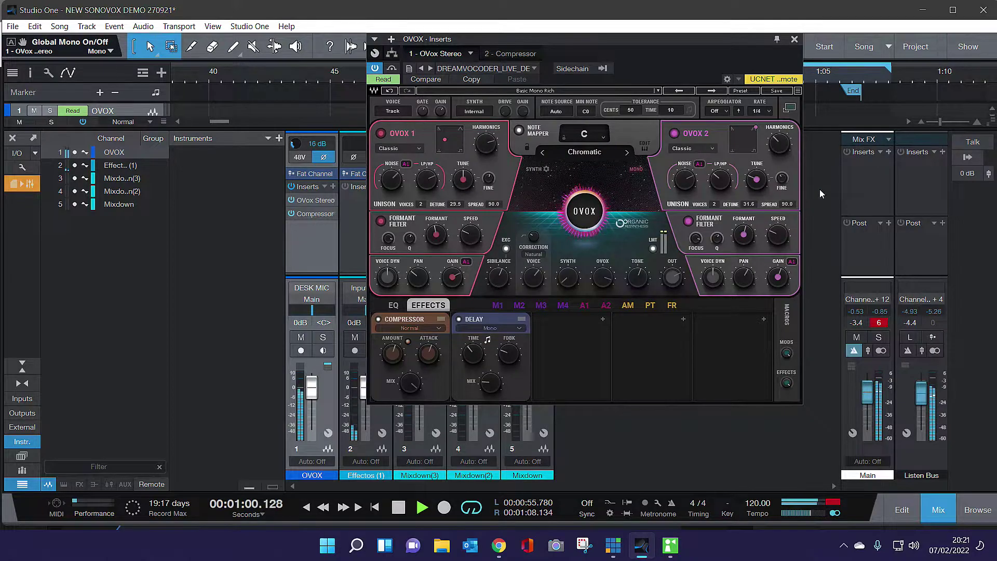
- Adjust the preset's OVOX 1 Tune and Sibilance level, and raise its Tone level to 14.1 dB
drag(457, 191, 457, 213)
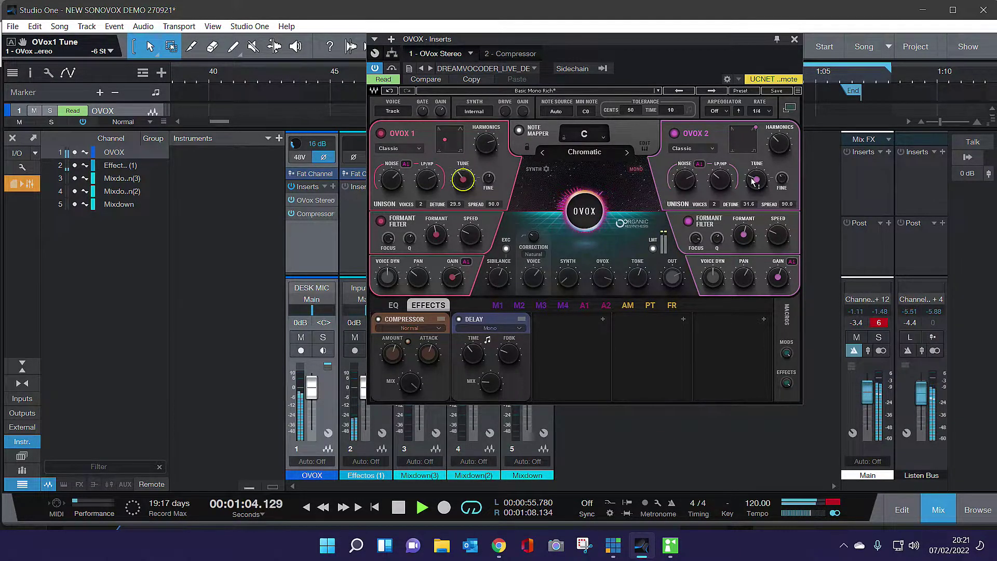
click(498, 276)
drag(498, 276, 497, 271)
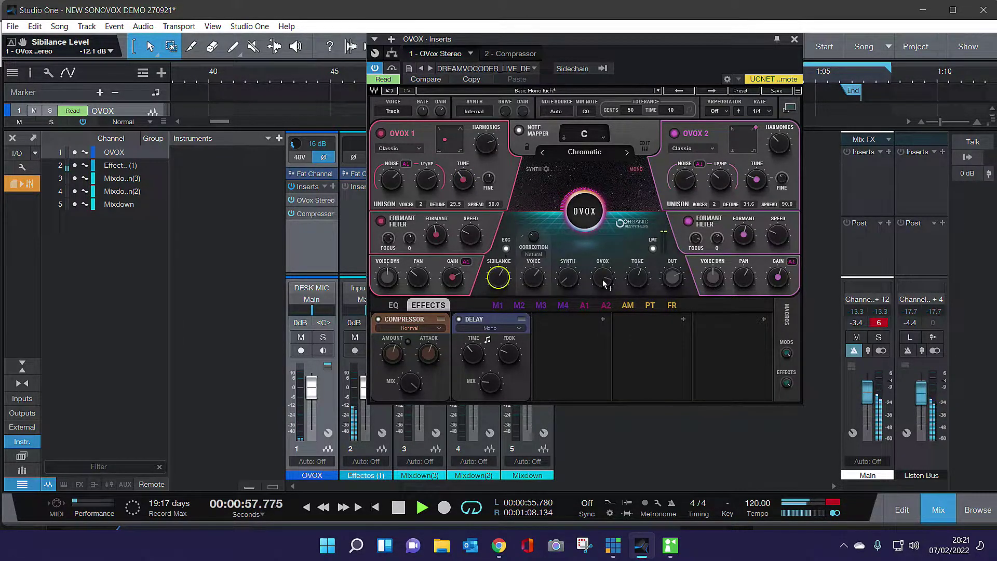
click(641, 280)
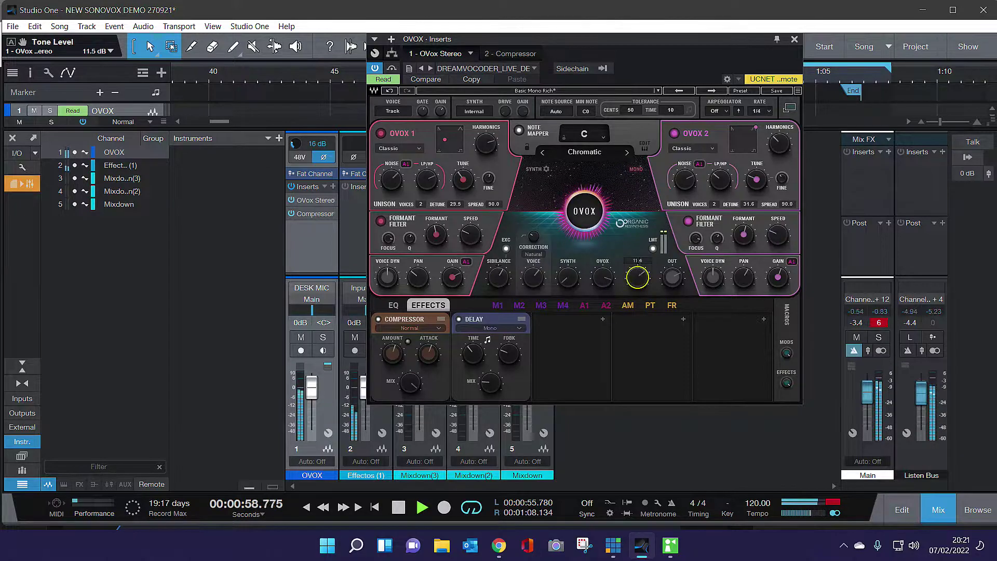
drag(499, 283, 501, 283)
click(641, 282)
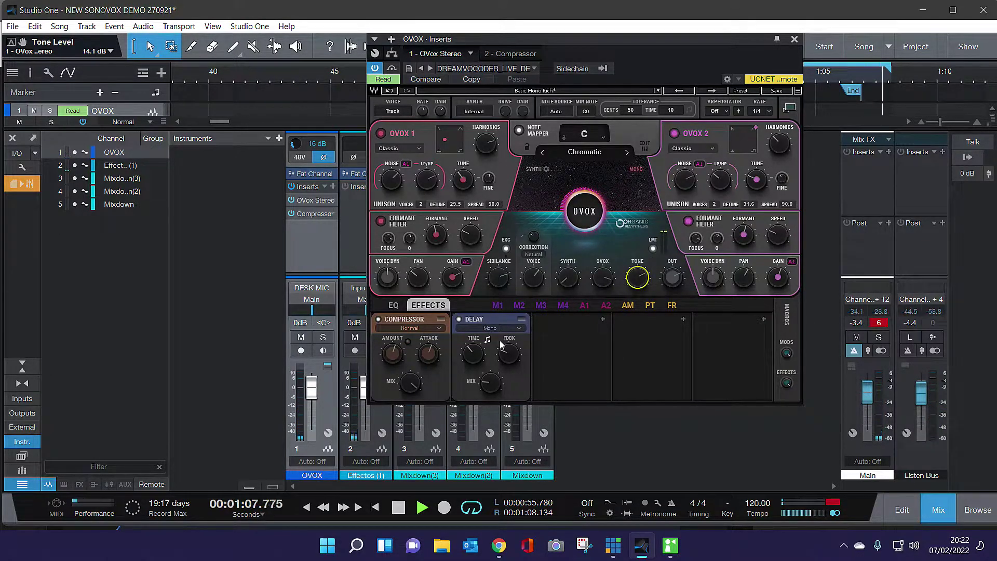
- Add a Reverb to OVox's third effects slot and set its Time to 10 and its Mix to 25.6
click(603, 319)
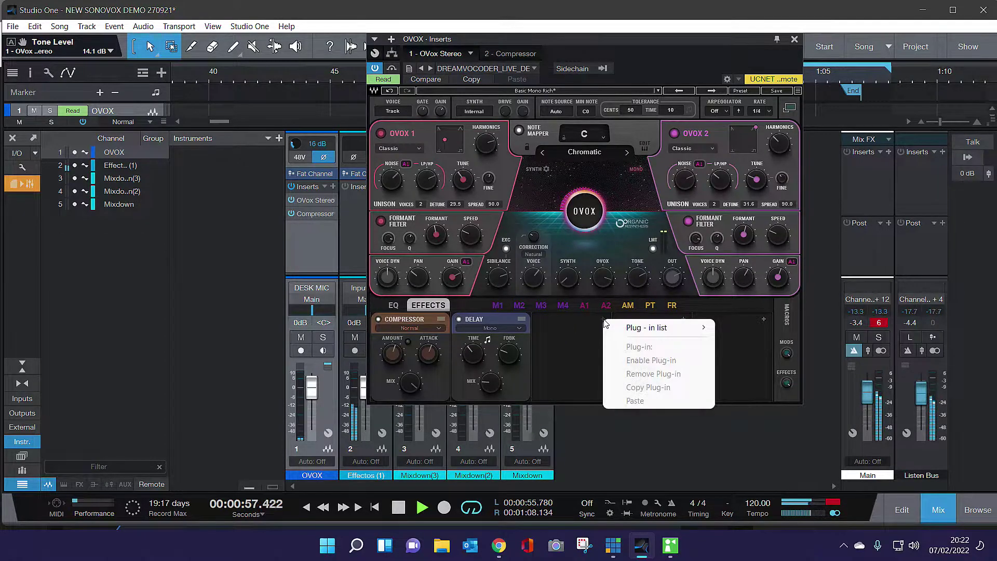
mouse_move(660, 333)
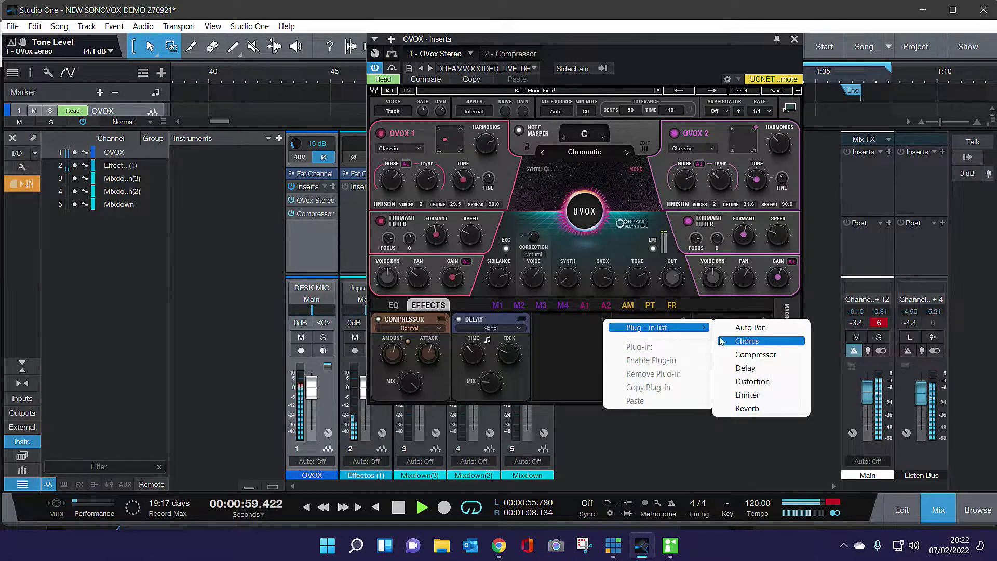
click(757, 409)
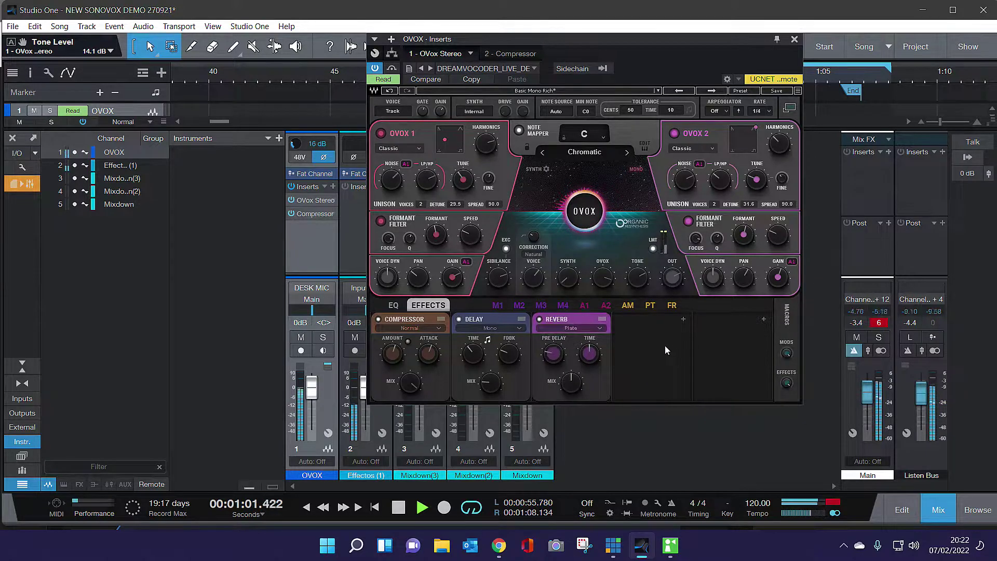
drag(570, 383, 571, 387)
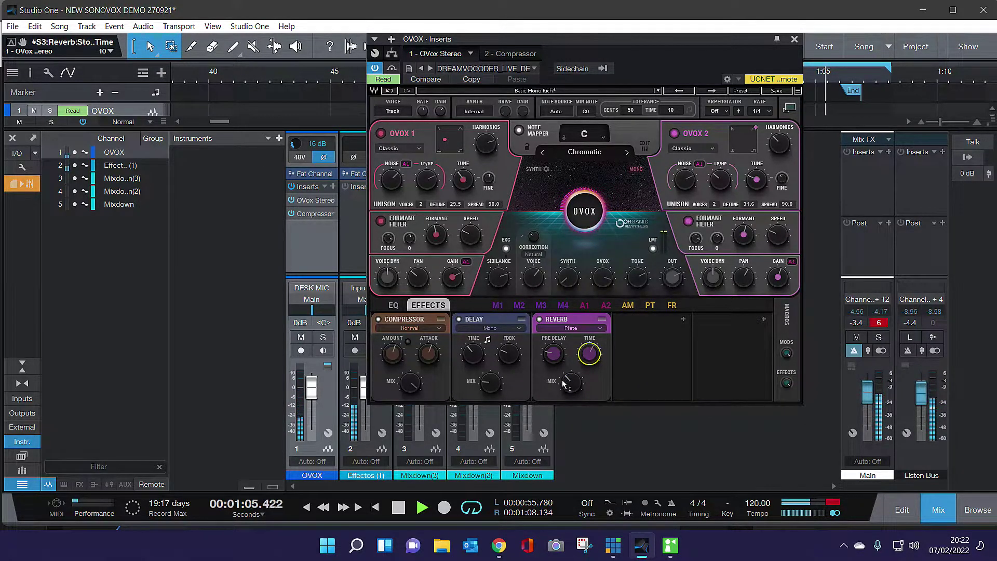
mouse_move(571, 382)
mouse_down()
mouse_move(590, 355)
mouse_move(572, 385)
mouse_up()
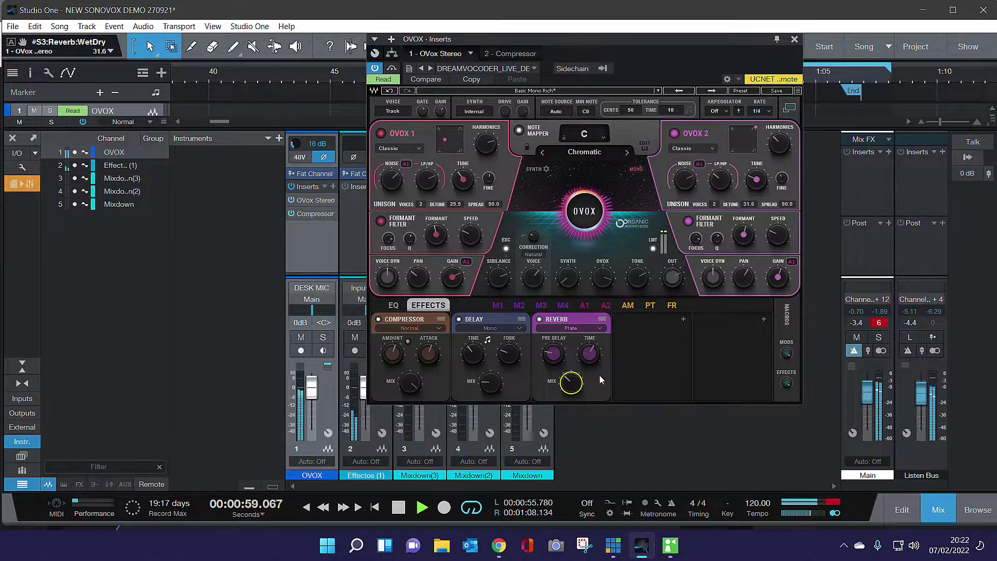
drag(571, 383, 572, 387)
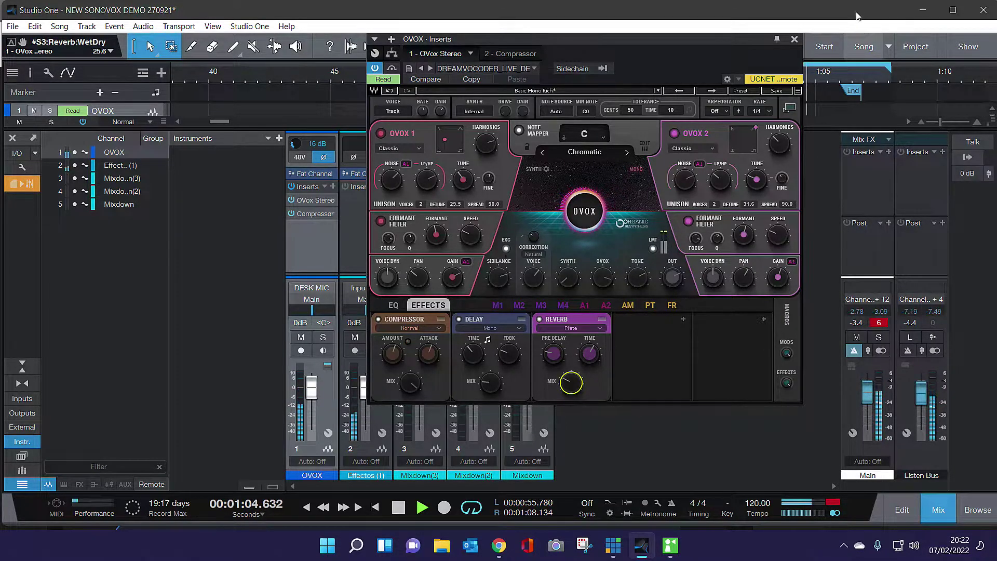
- Close the OVox editor and the mixer, and hide the automation envelope on the OVOX track
click(794, 39)
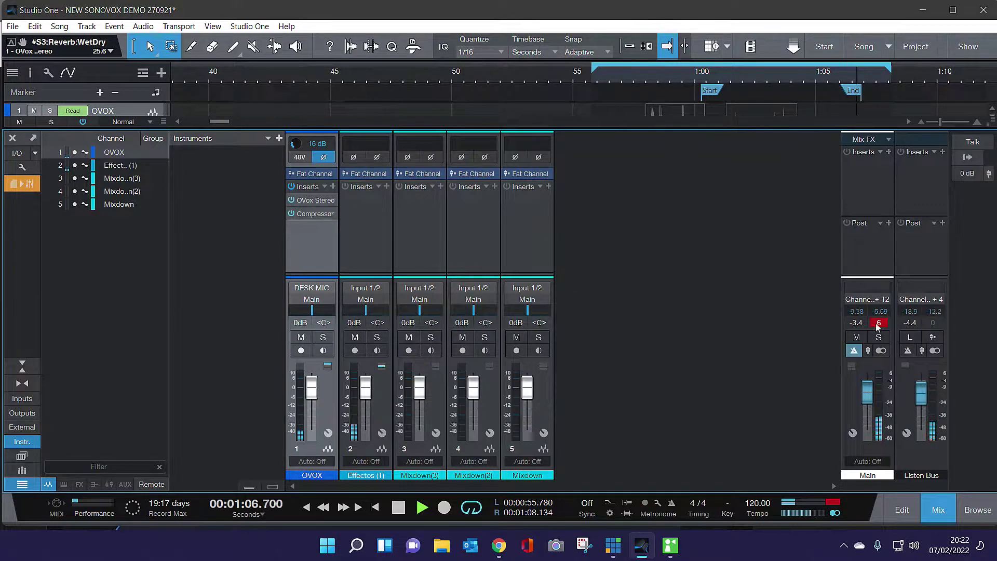
click(934, 501)
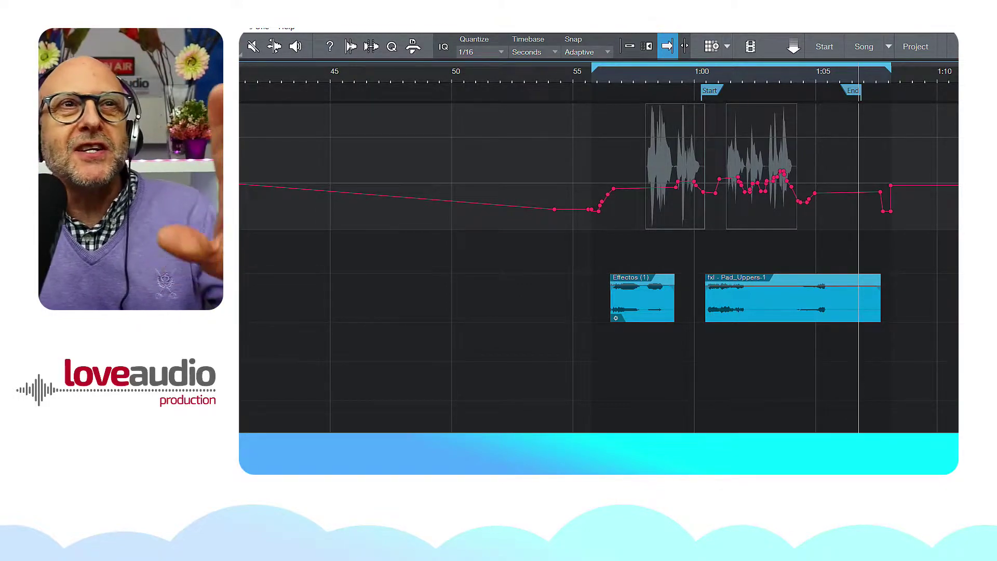
right_click(346, 161)
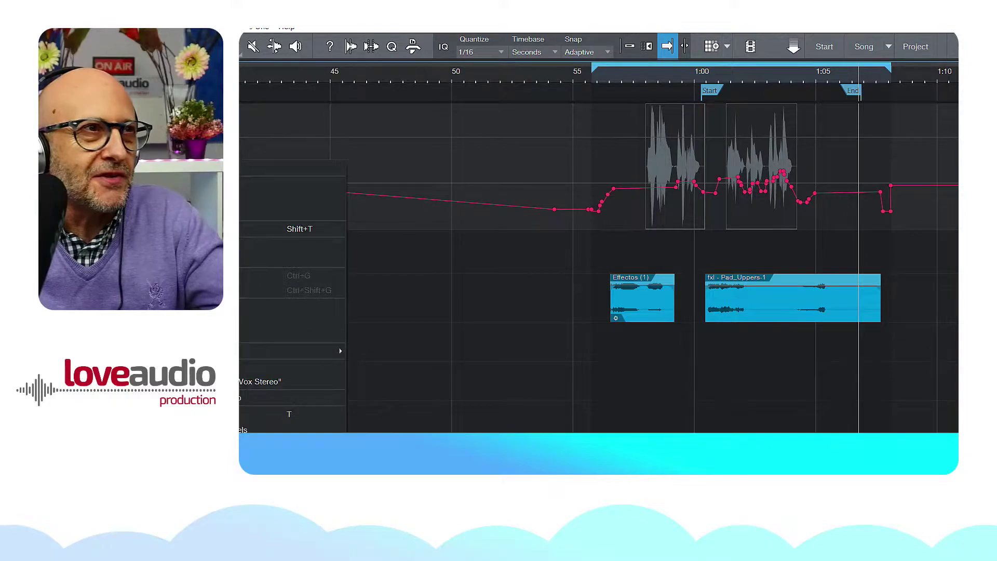
key(Return)
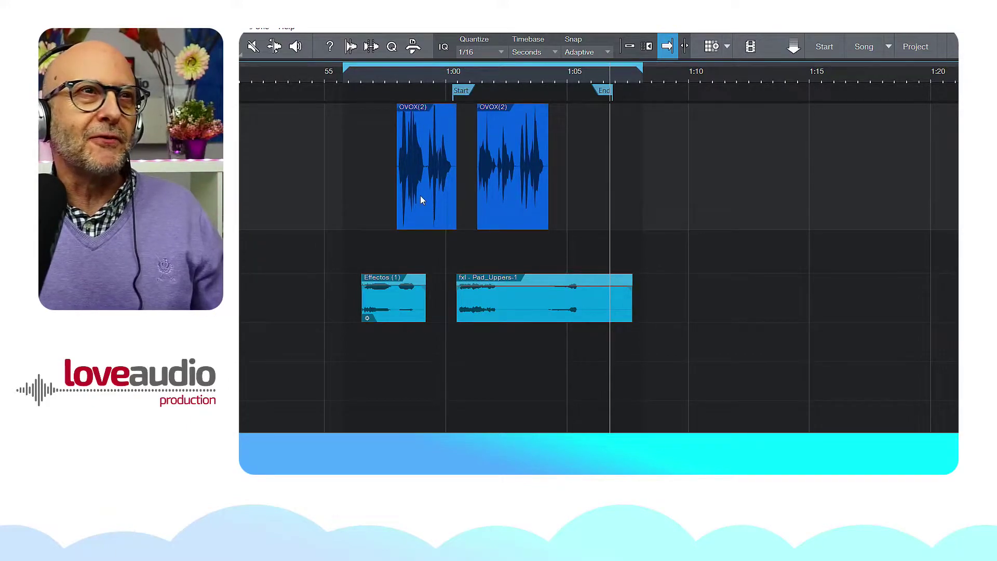
- Move both OVOX clips to about 1:15 and record a new vocal take on the track from the loop start
drag(387, 209, 571, 194)
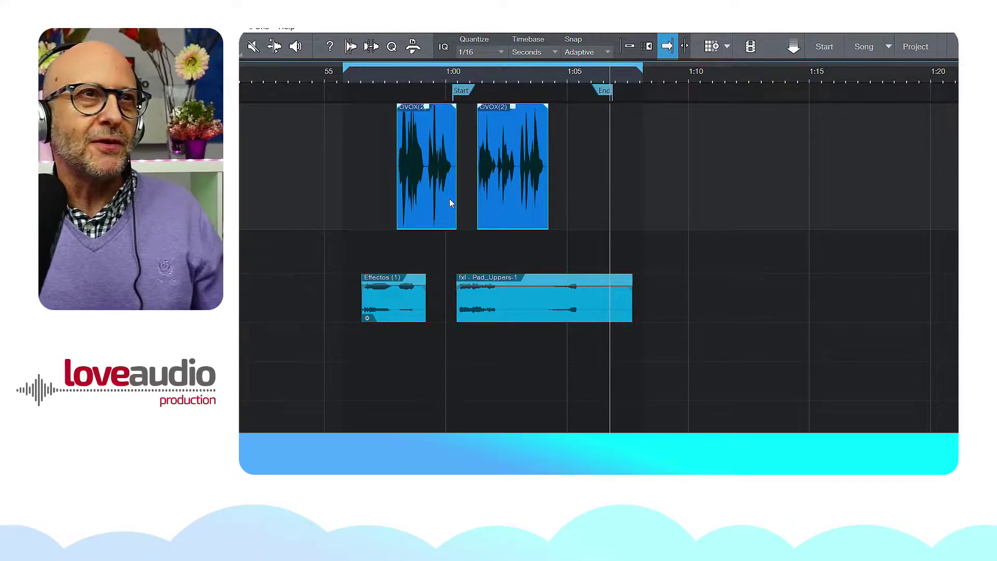
drag(450, 198, 864, 198)
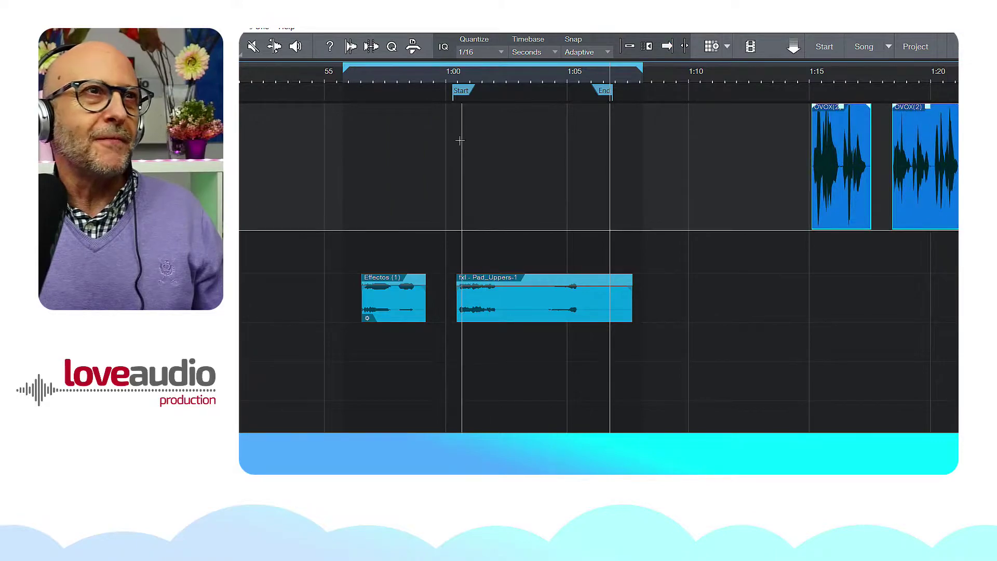
click(344, 81)
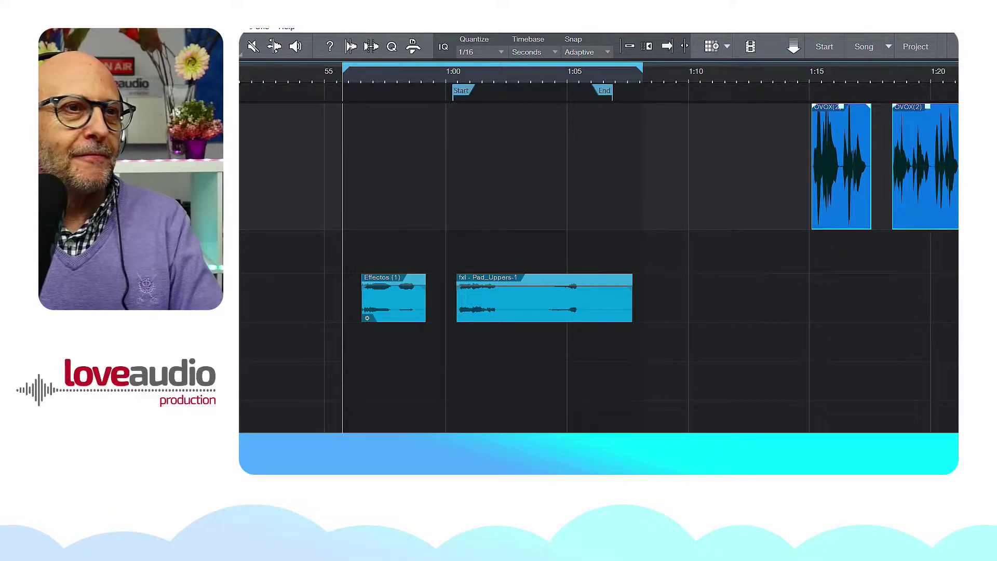
key(KP_Multiply)
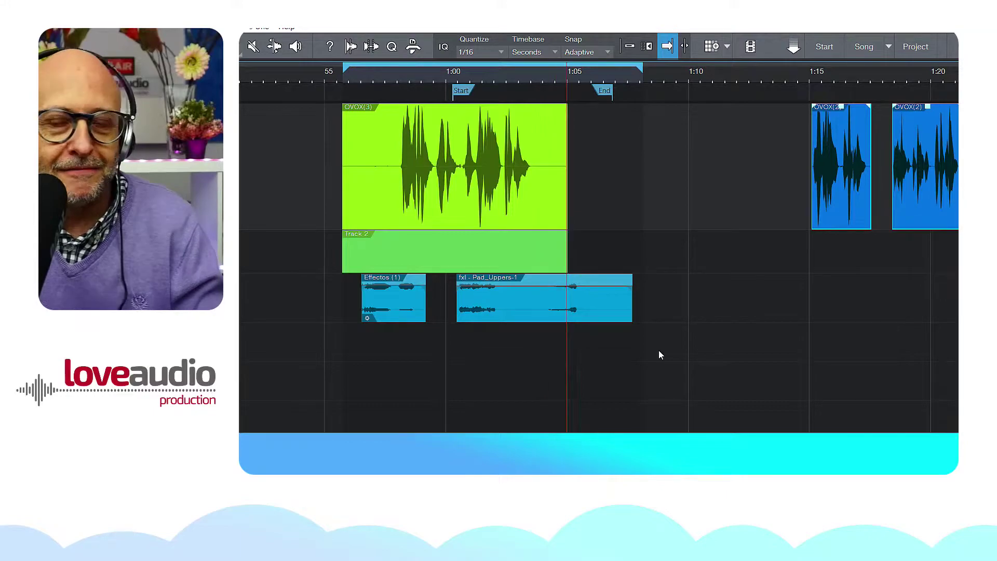
key(space)
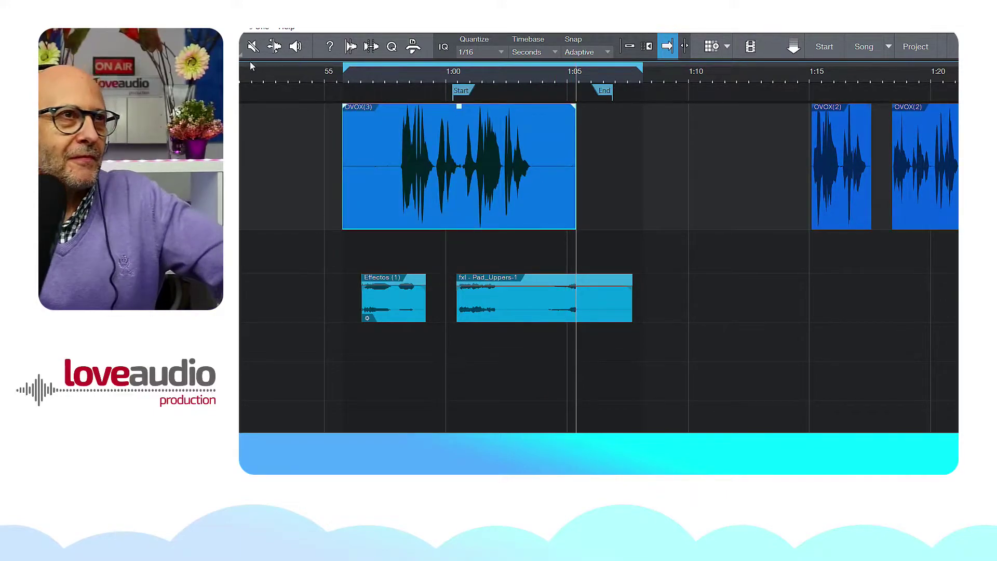
- Split the silence off both ends of the new take, erase those pieces, and play the take back
click(393, 150)
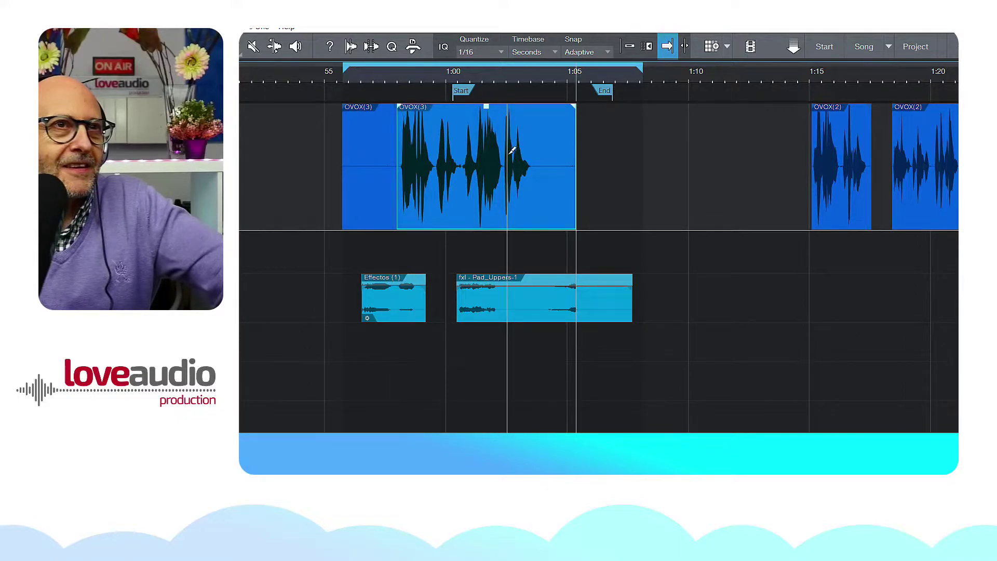
click(534, 147)
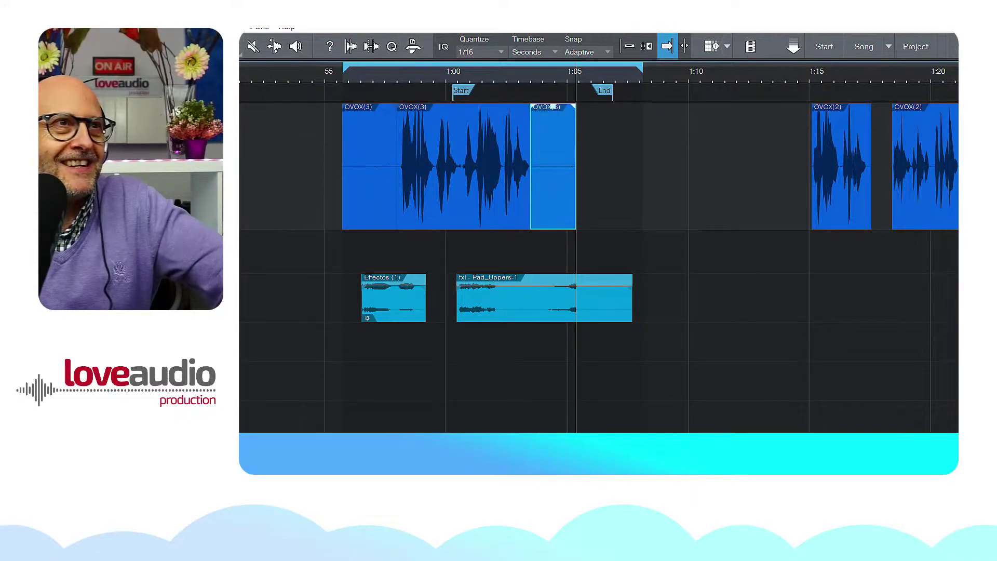
click(382, 159)
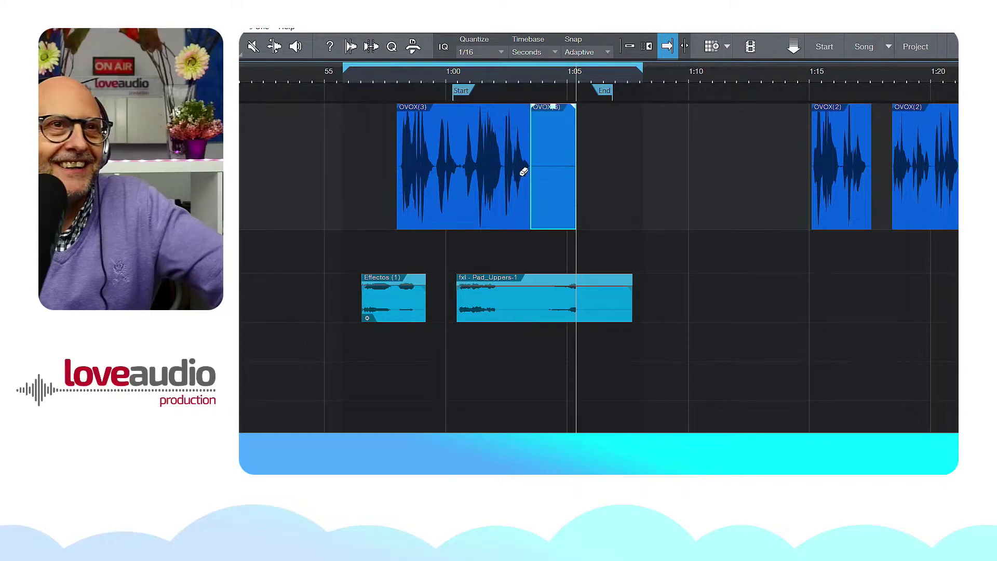
click(551, 147)
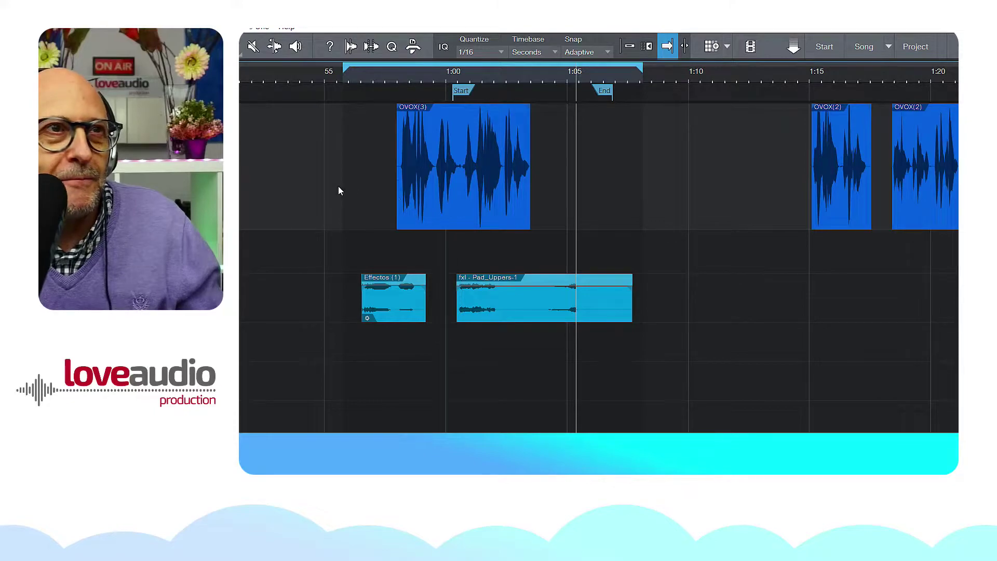
click(360, 73)
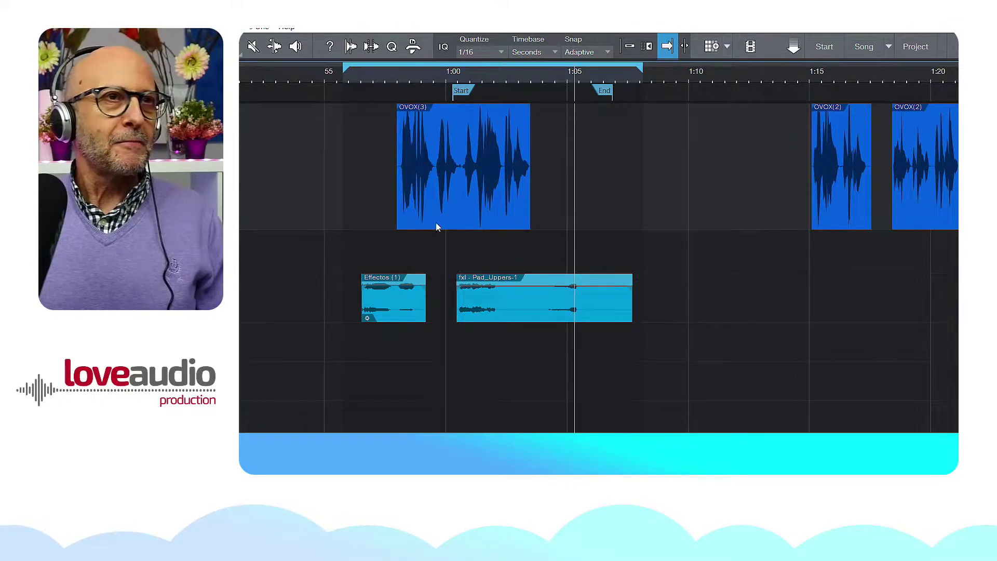
- Delete the newly recorded take and move the two earlier OVOX clips back to start at about 0:57
click(483, 200)
key(Delete)
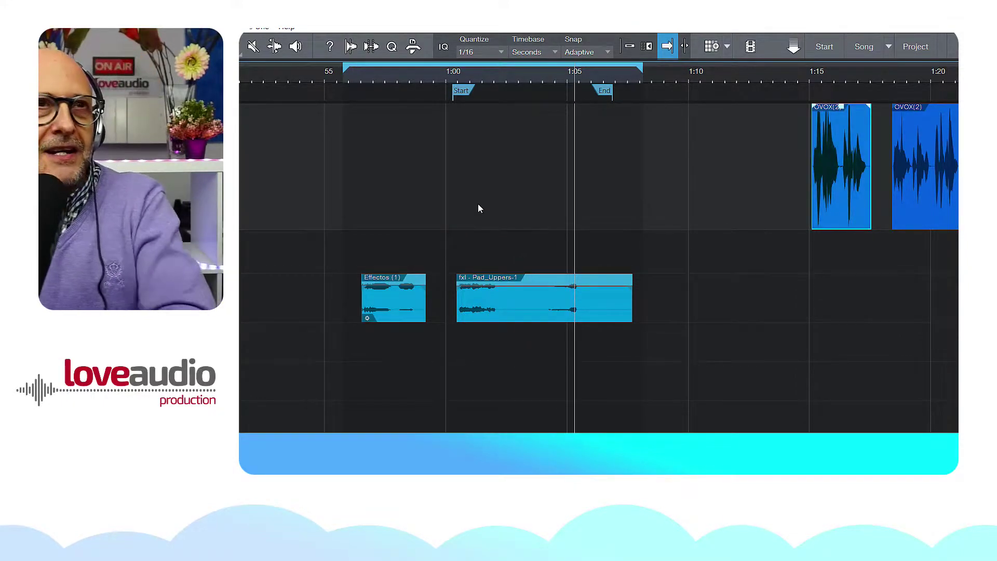
drag(782, 218, 935, 186)
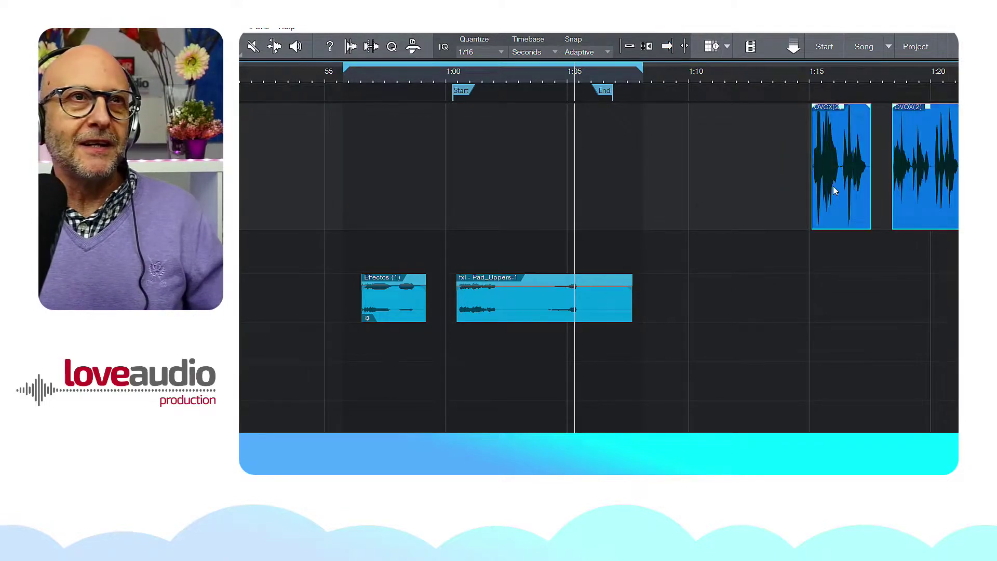
drag(834, 191, 409, 206)
- Play back the two OVOX clips, shift them slightly to start just before 0:58, and play them again
click(362, 76)
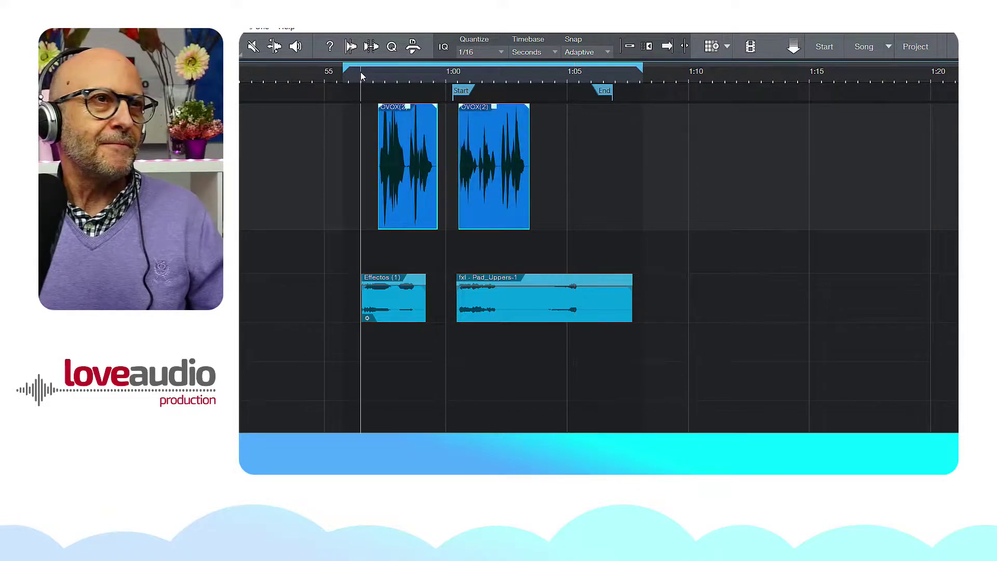
key(space)
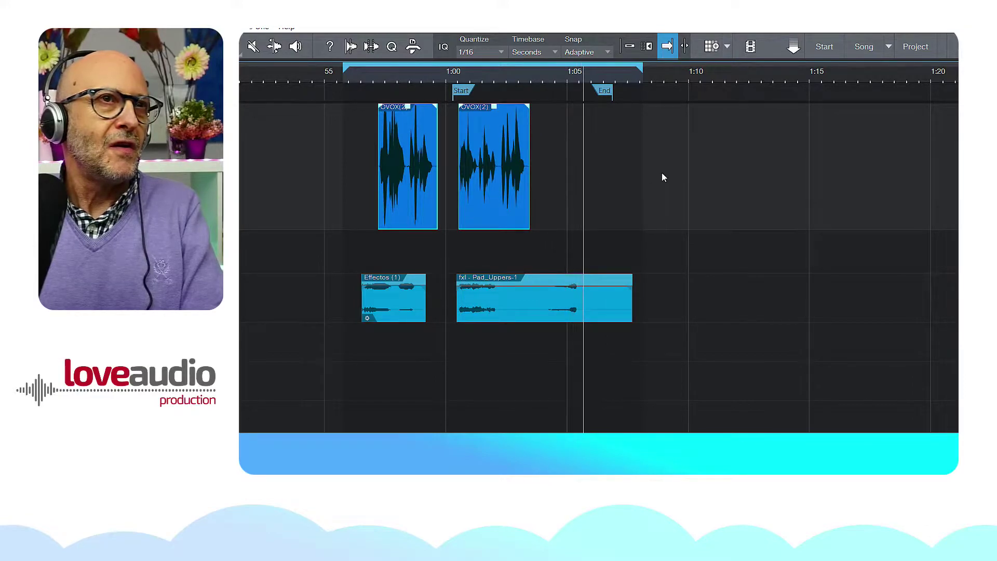
drag(495, 192, 510, 190)
click(358, 76)
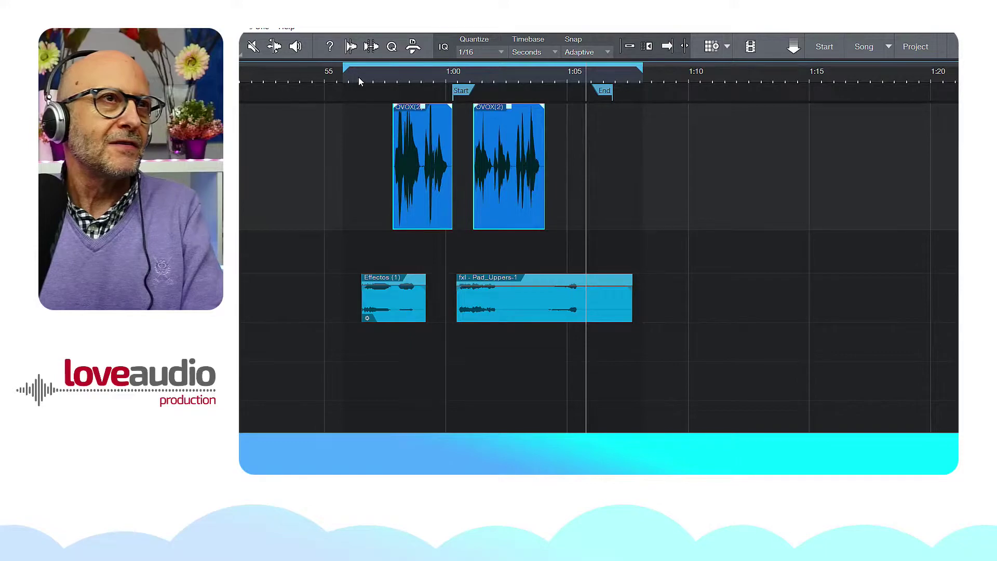
key(space)
key(f)
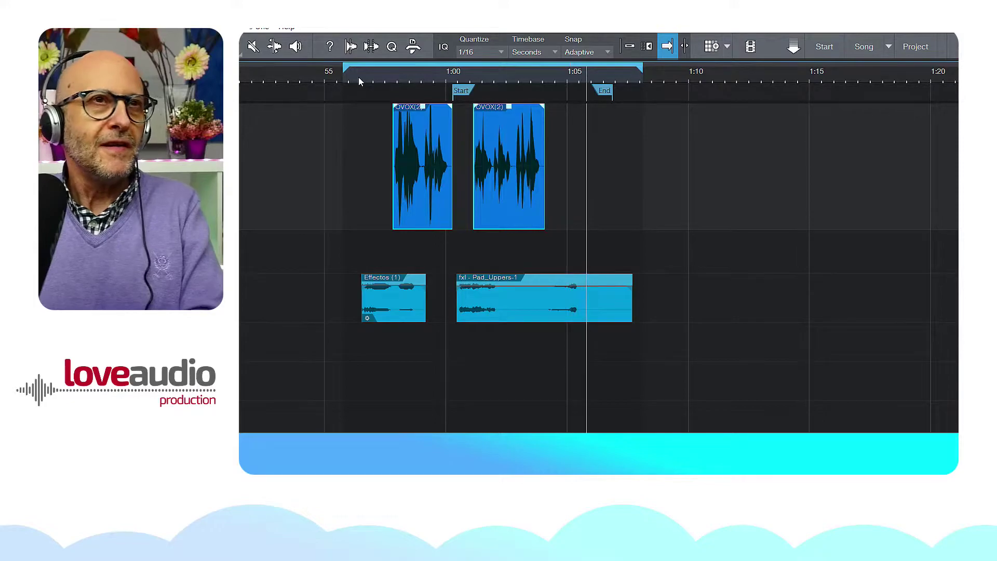
- Replay the OVOX clips and show the track's automation envelope
click(364, 79)
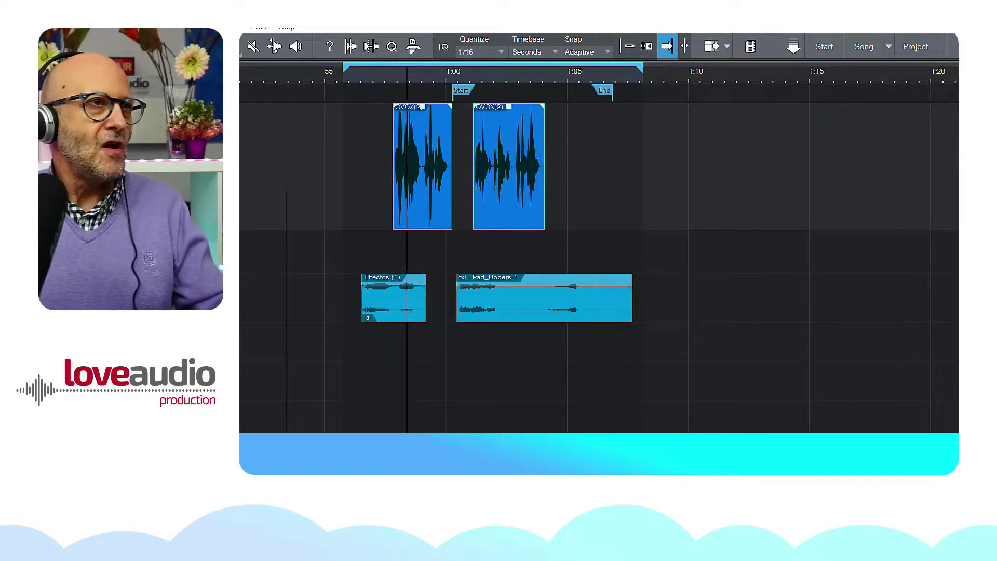
right_click(240, 188)
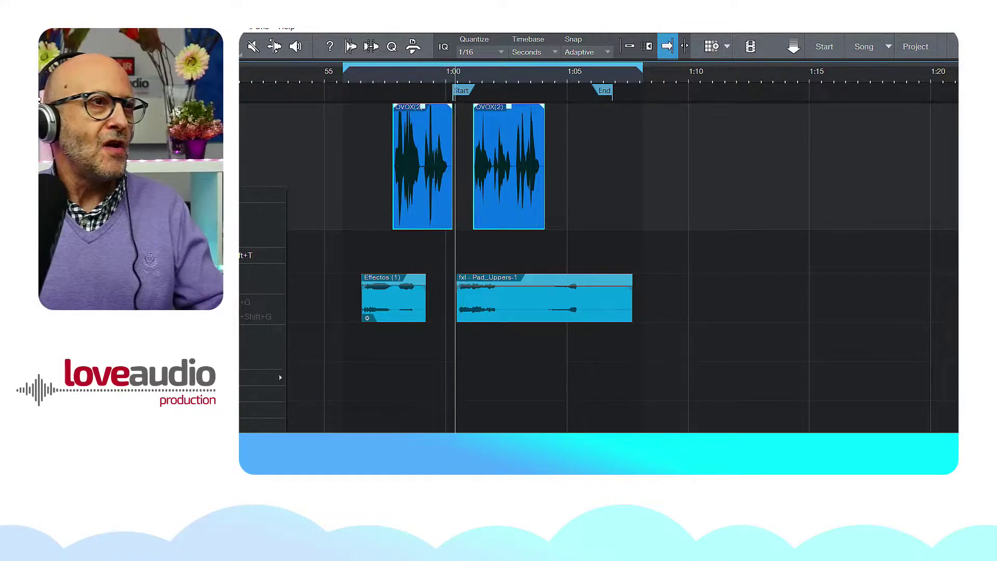
click(276, 390)
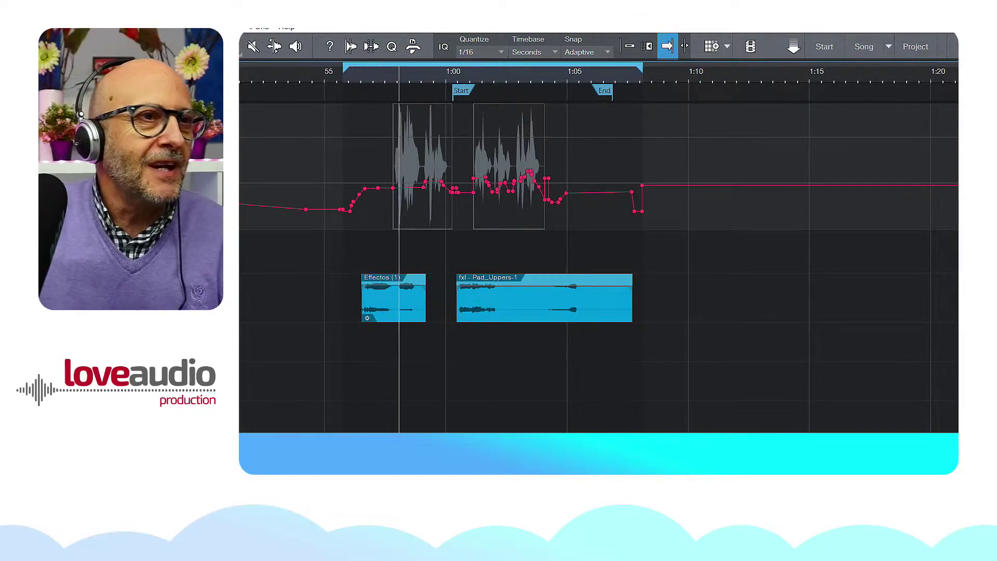
- Switch to the browser to check the live chat messages and the YouTube stream dashboard, and return to Studio One
key(alt+Tab)
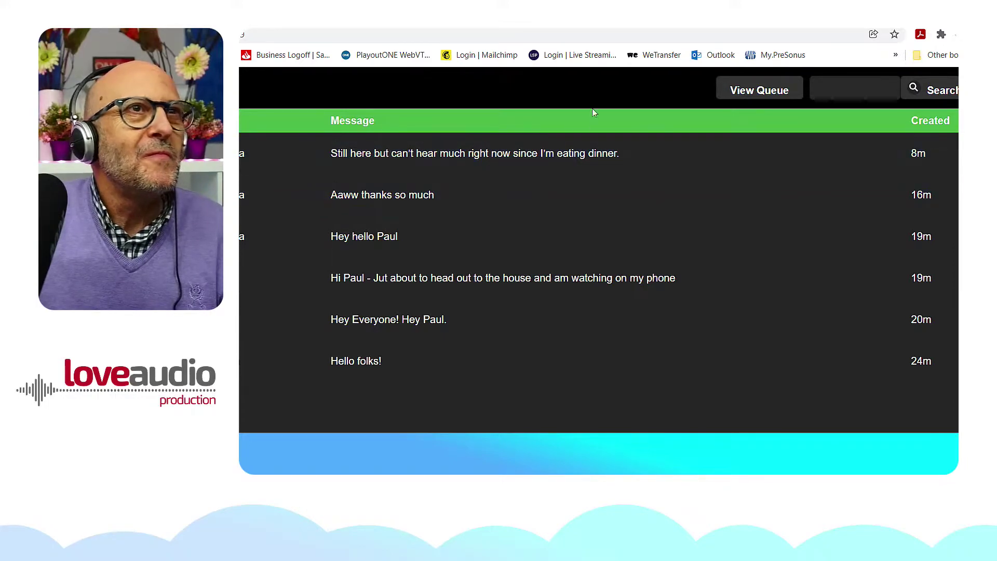
key(ctrl+Tab)
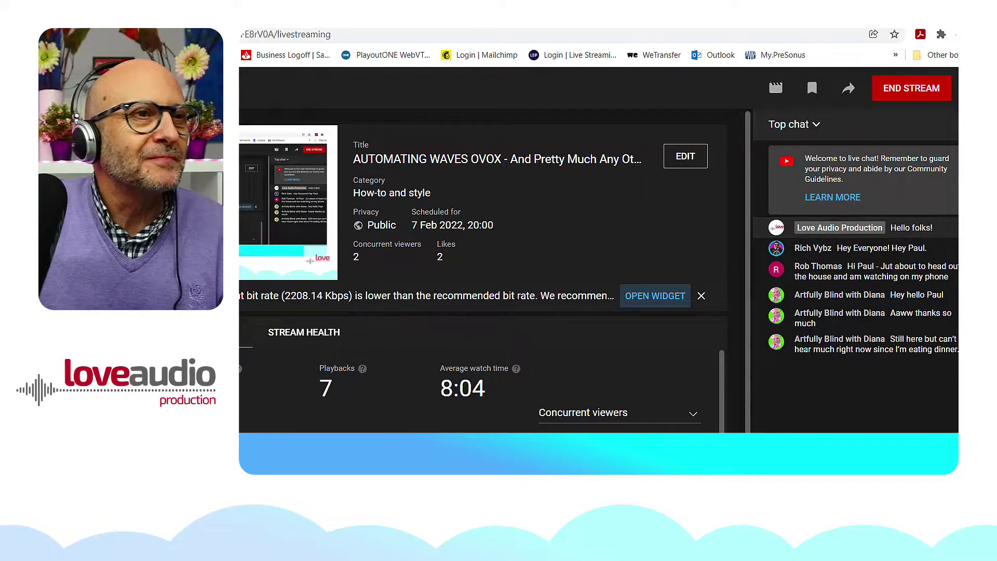
key(alt+Tab)
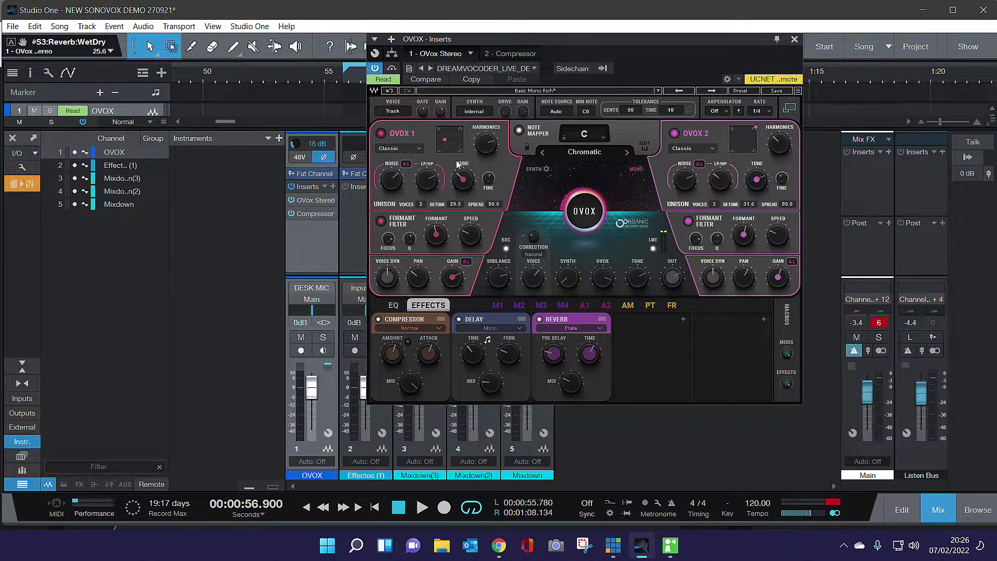
- Load the Backing Female Bots factory preset from OVox's Doubler category and play the vocal through it
click(651, 91)
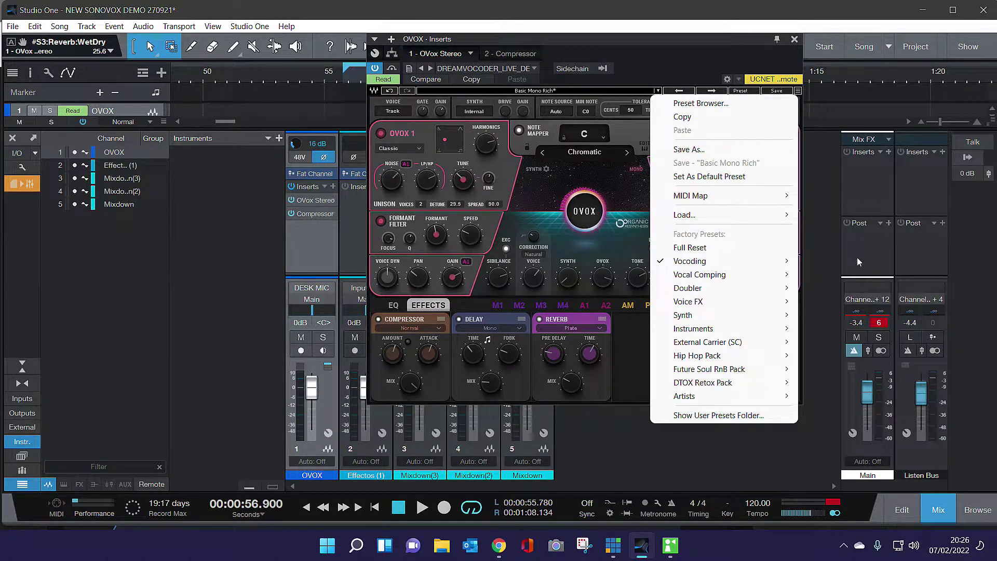
mouse_move(732, 265)
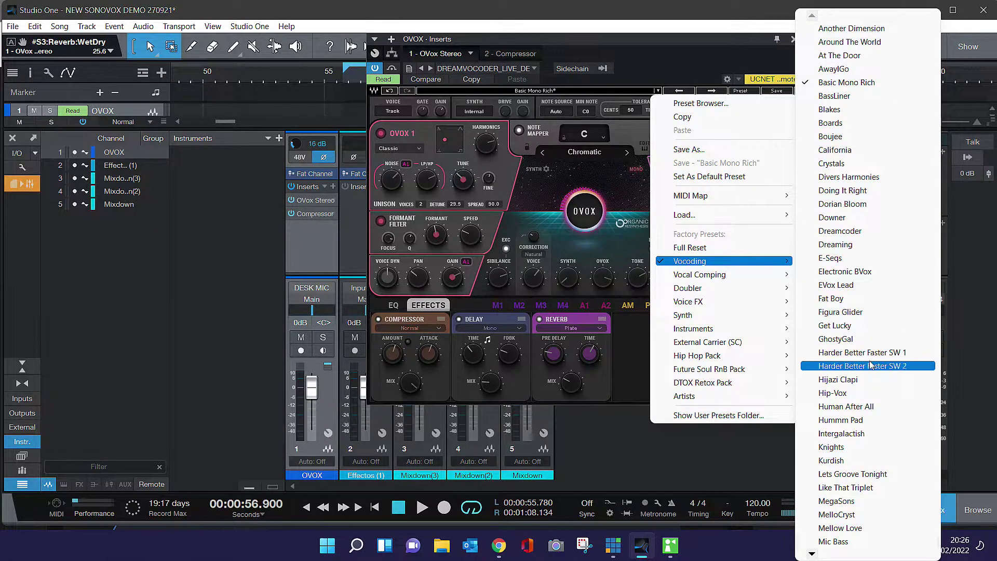
mouse_move(767, 281)
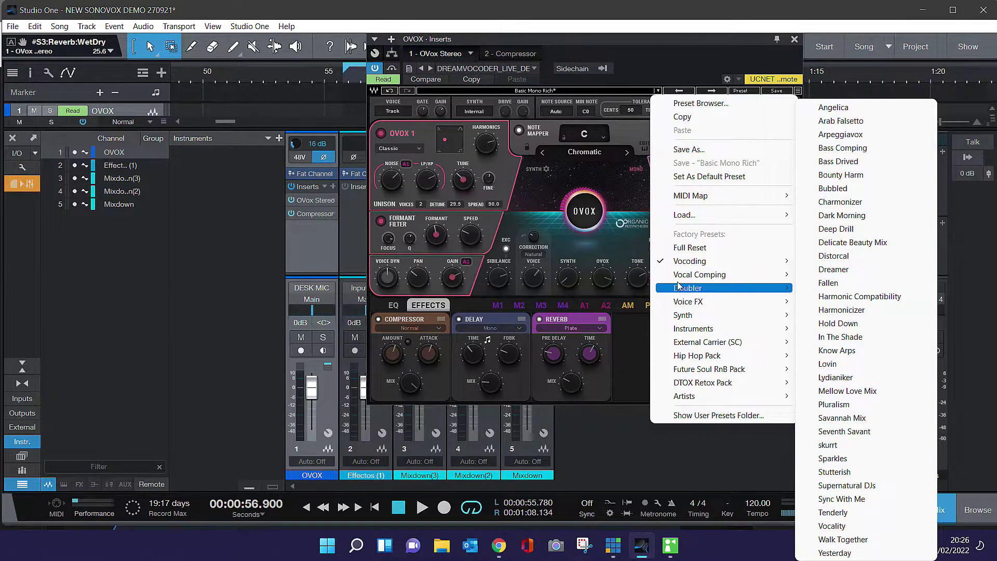
mouse_move(709, 290)
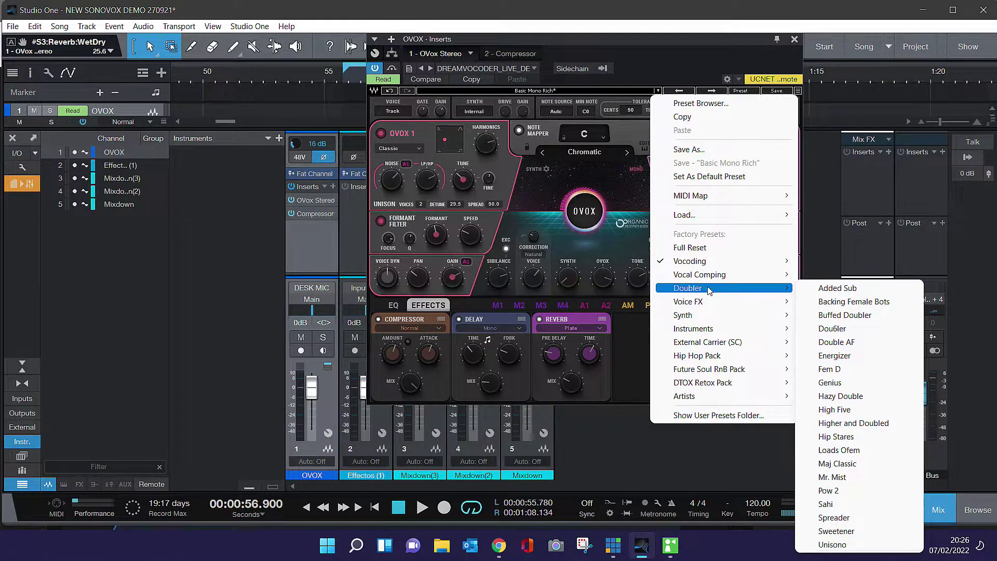
click(852, 302)
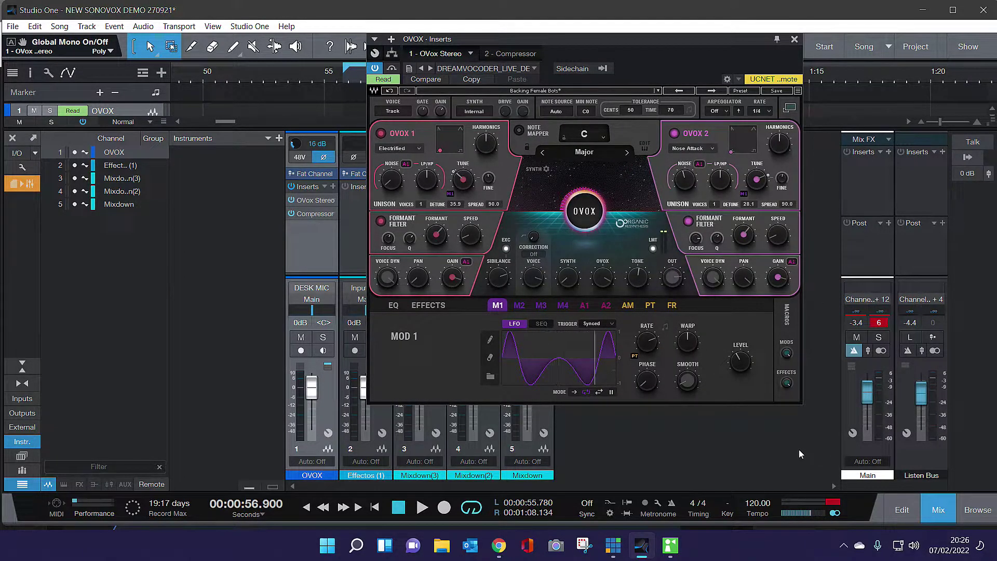
key(space)
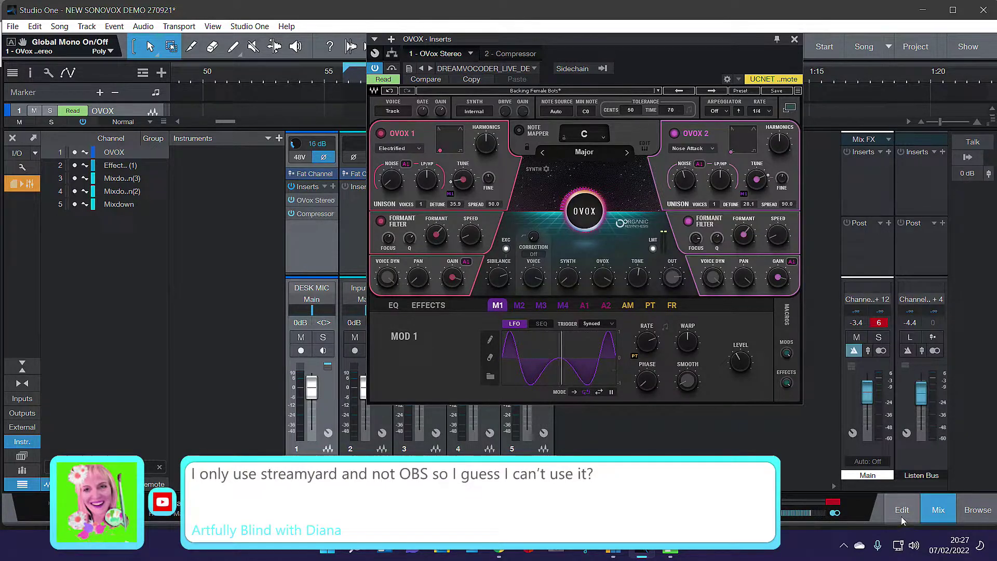
- Hide the mixer and close the OVox editor to reveal the arrangement
click(944, 514)
click(944, 514)
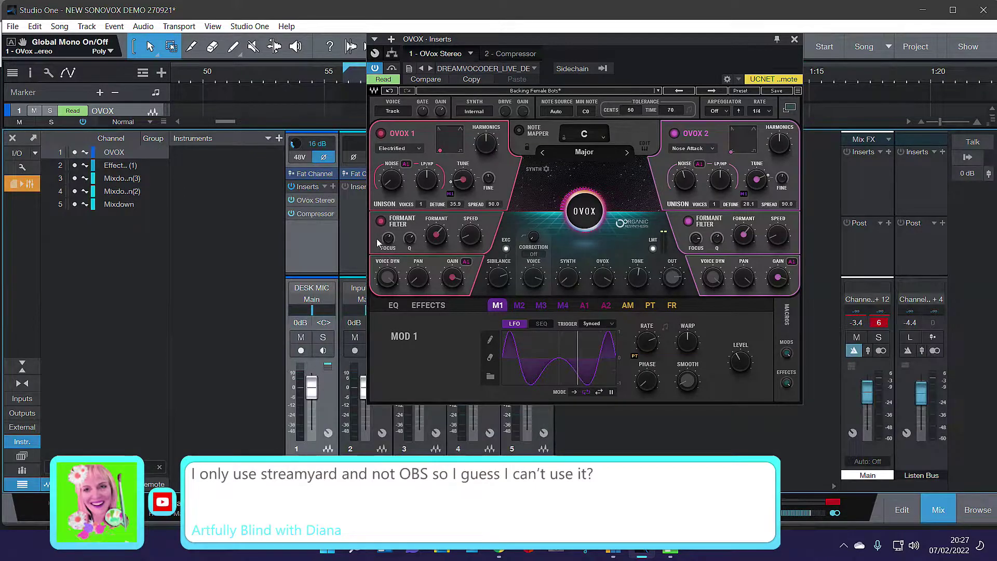
click(939, 514)
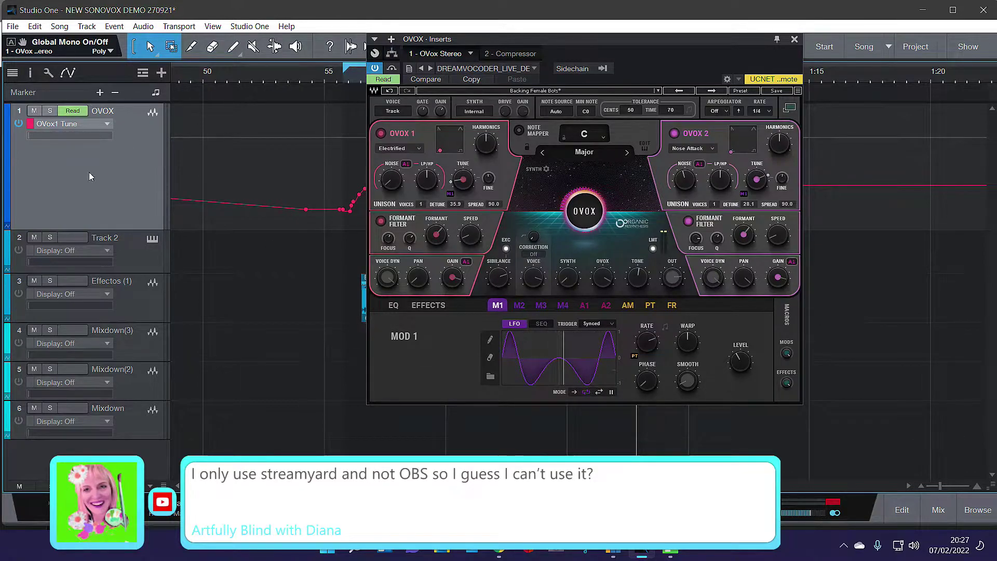
click(794, 39)
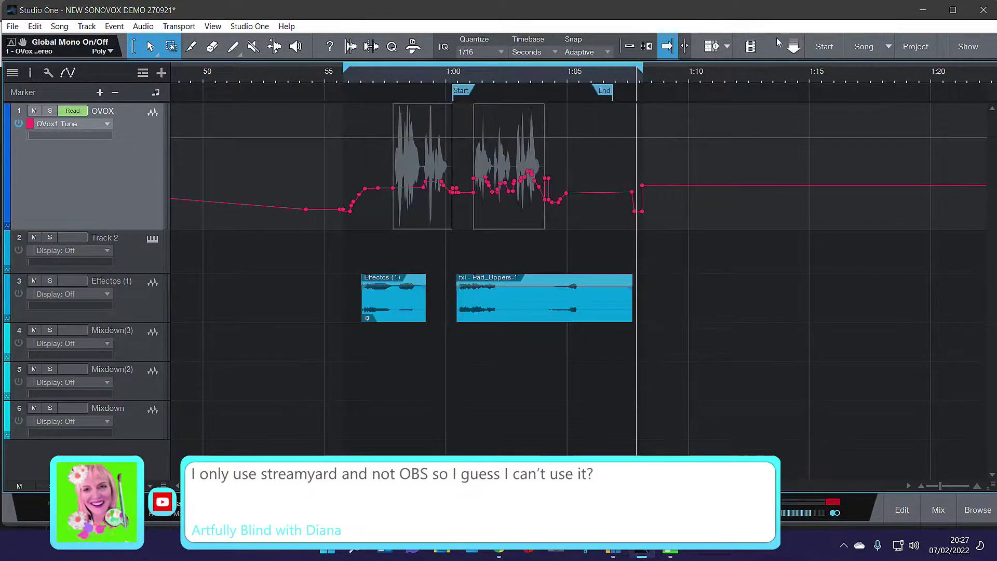
- Hide the OVOX track's automation envelope and arm the track for recording with input monitoring on
right_click(58, 176)
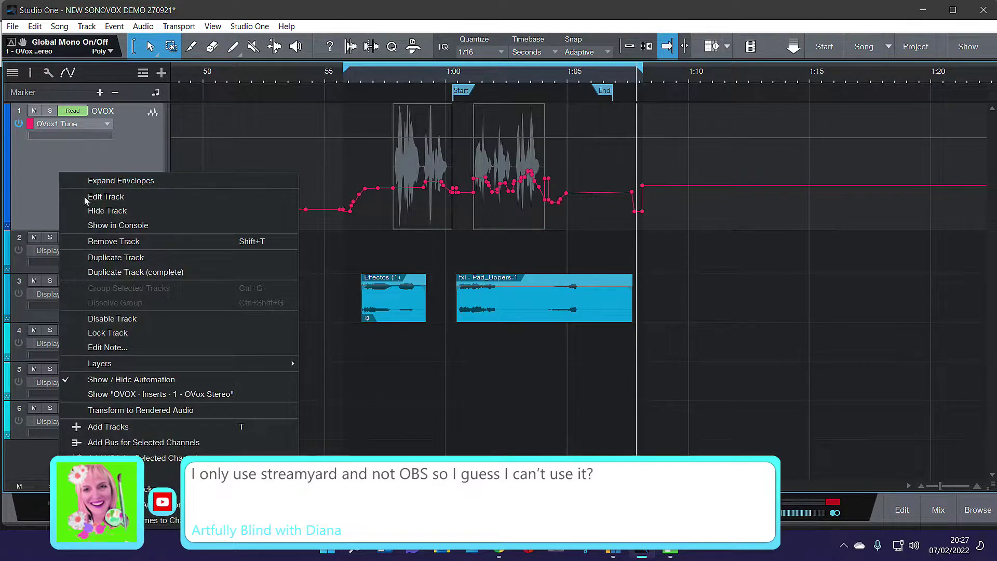
click(130, 380)
click(68, 114)
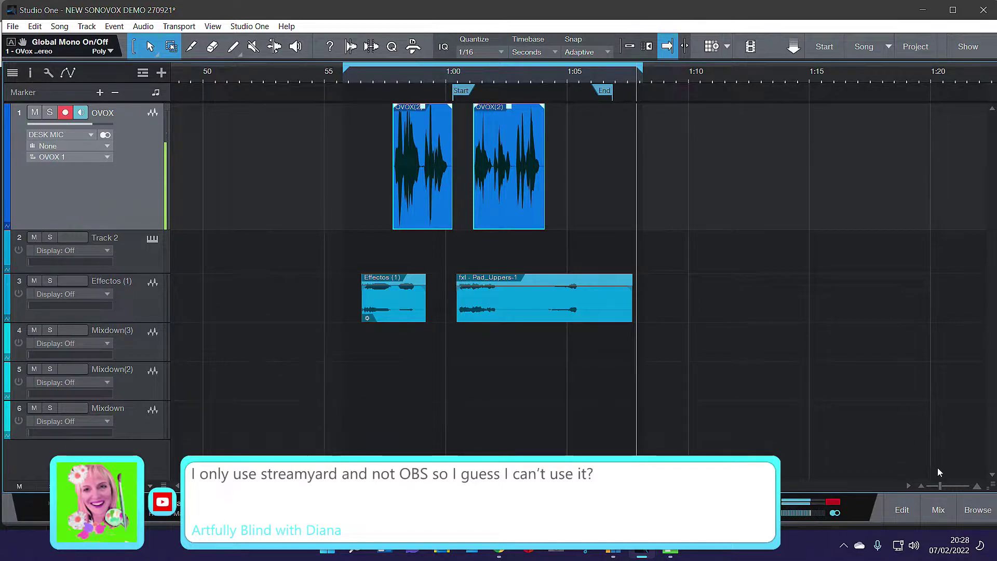
- Show the mixer and open the OVox Stereo insert on the OVOX channel
click(932, 509)
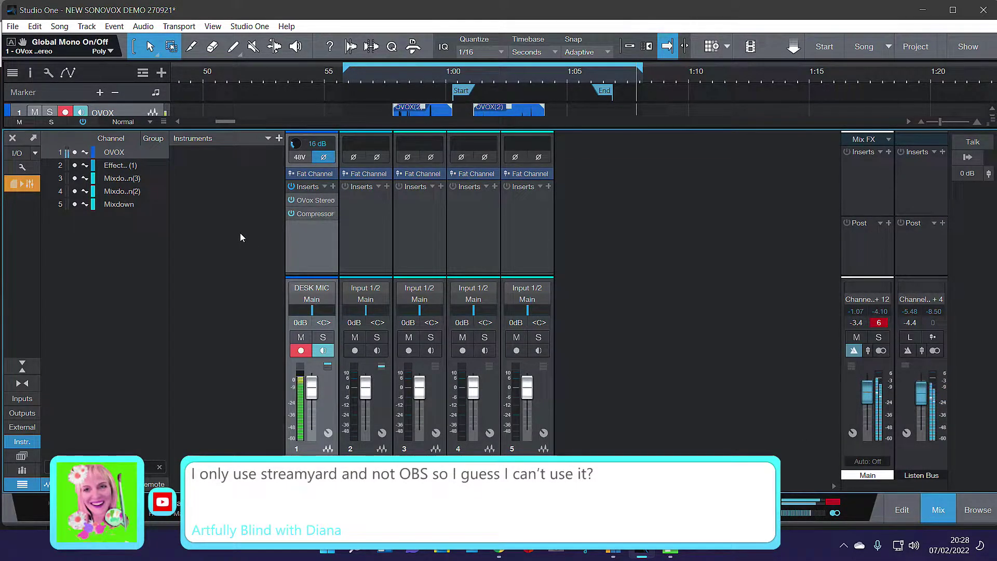
click(333, 200)
click(349, 215)
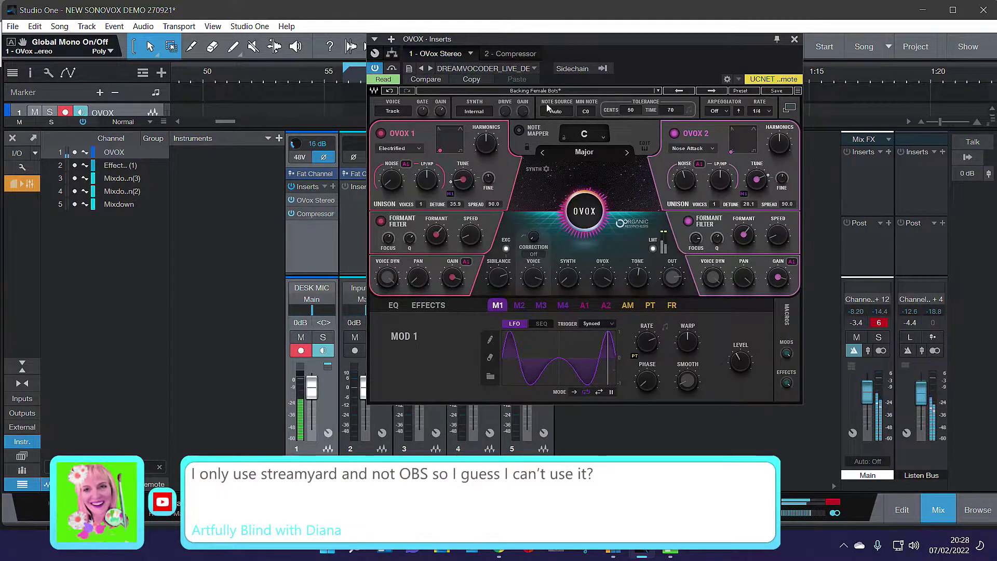
- Load the Basic Mono Rich factory preset from OVox's Vocoding category
click(573, 91)
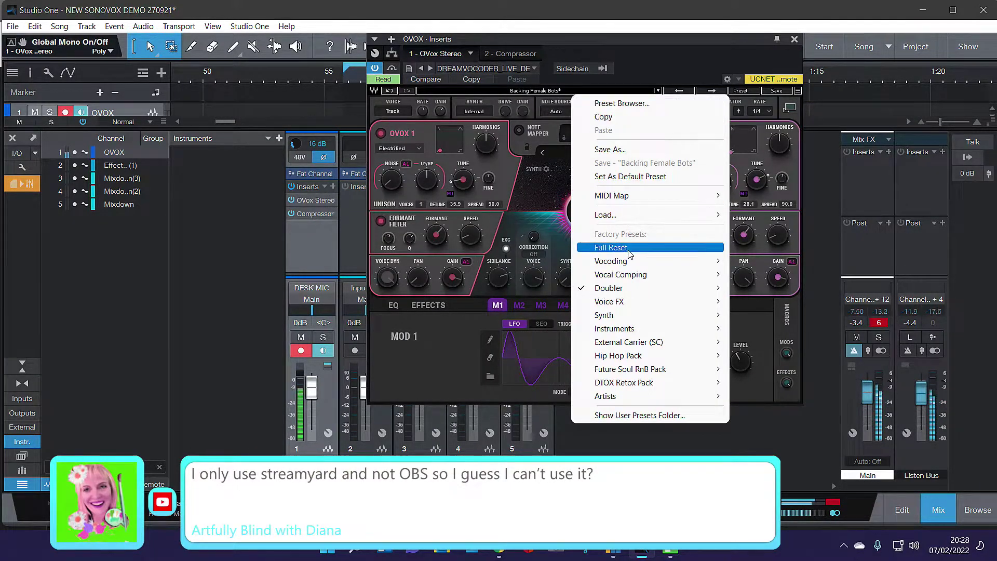
mouse_move(632, 265)
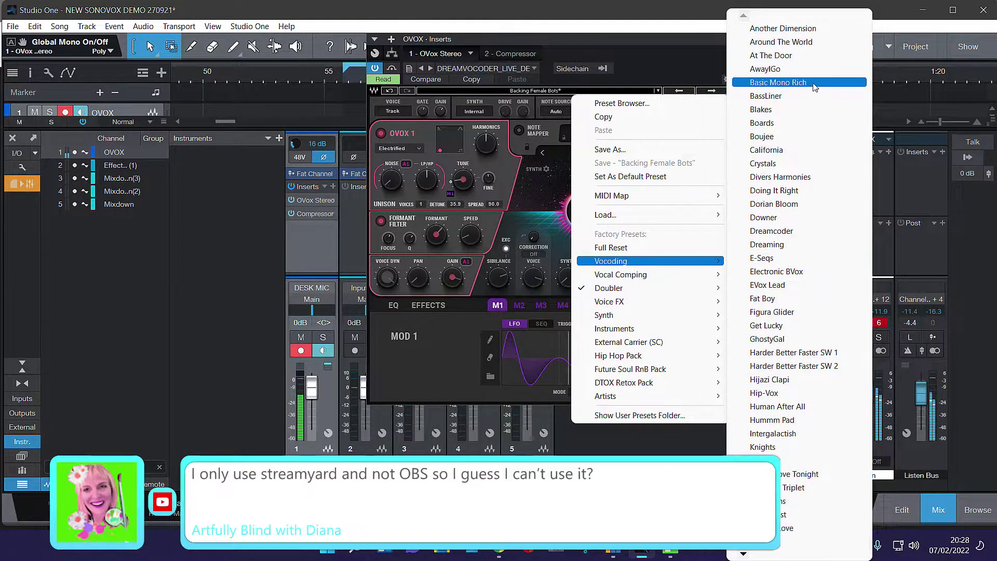
click(778, 82)
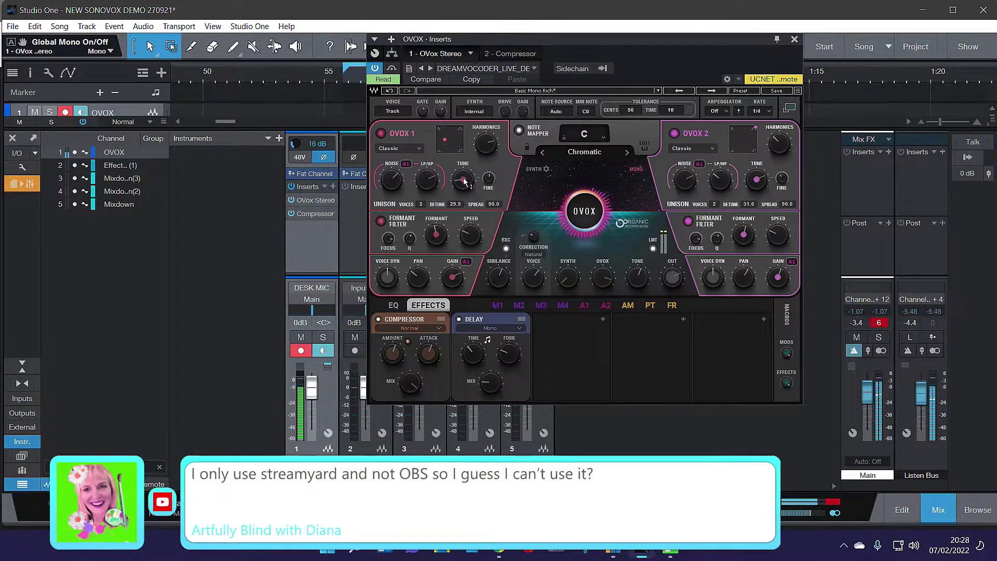
- Try contrasting pitch shifts on the live voice, ending with OVox 1 Tune at 5 semitones and OVox 2 Tune at -7 semitones
drag(464, 180, 463, 171)
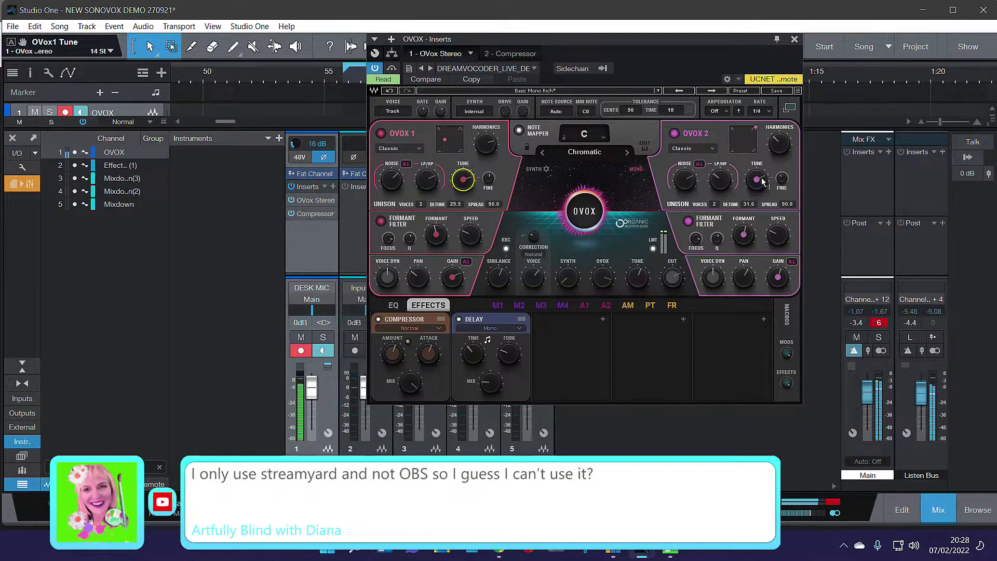
mouse_move(757, 178)
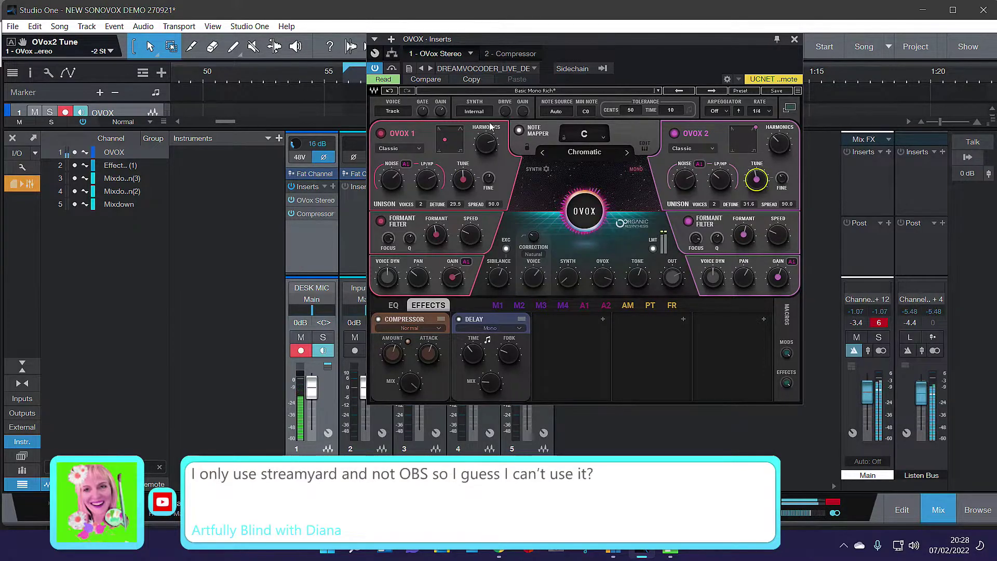
drag(463, 179, 463, 182)
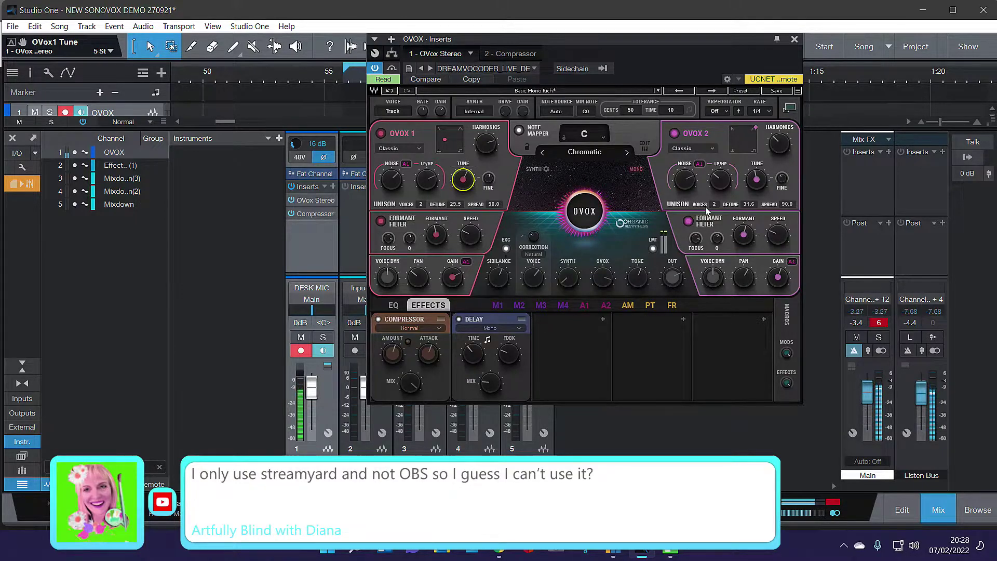
drag(756, 179, 756, 187)
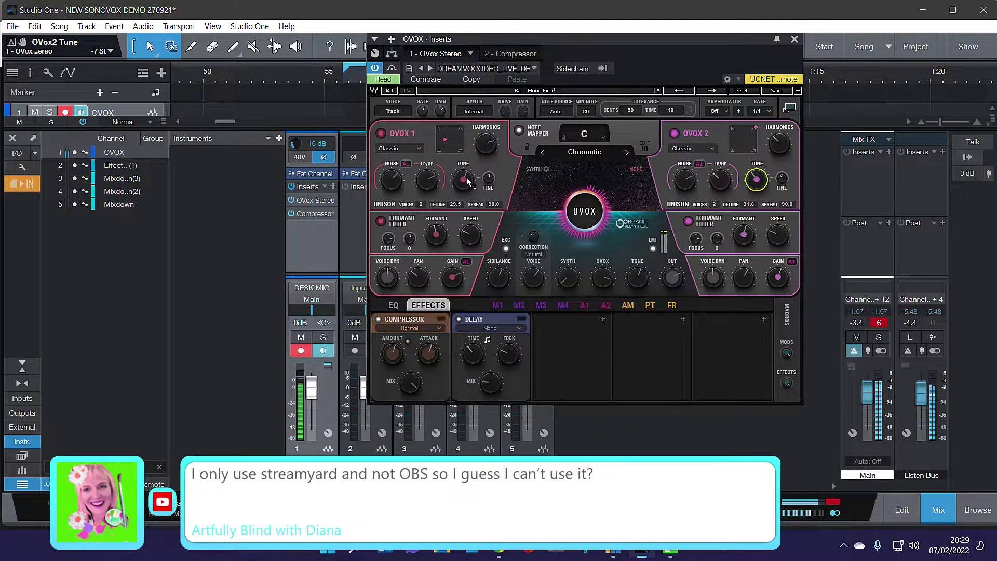
- Set OVox 1 Tune to 4 semitones and sweep OVox 2 Tune down to -22 and up to 17 semitones
scroll(462, 179, down, 1)
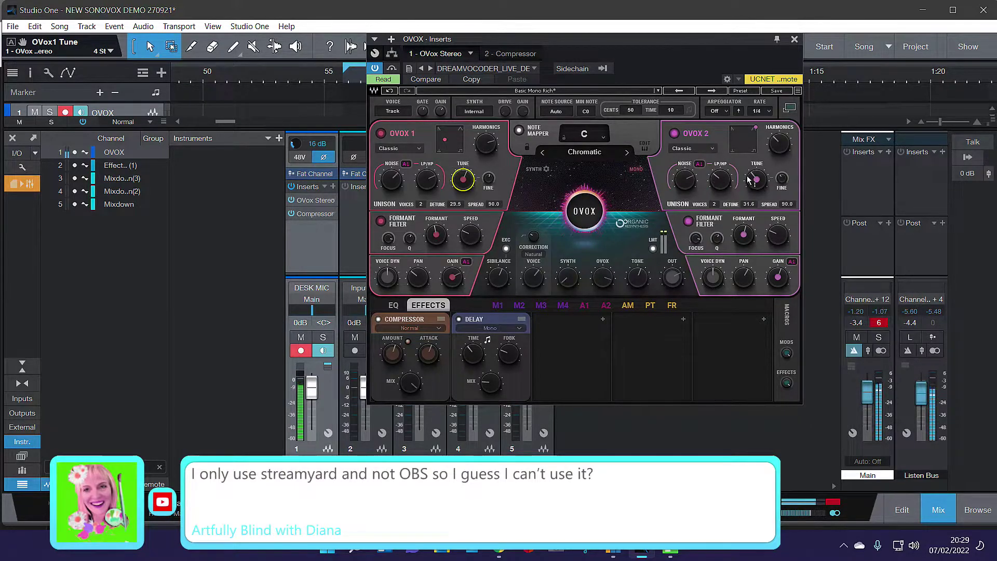
scroll(756, 180, down, 4)
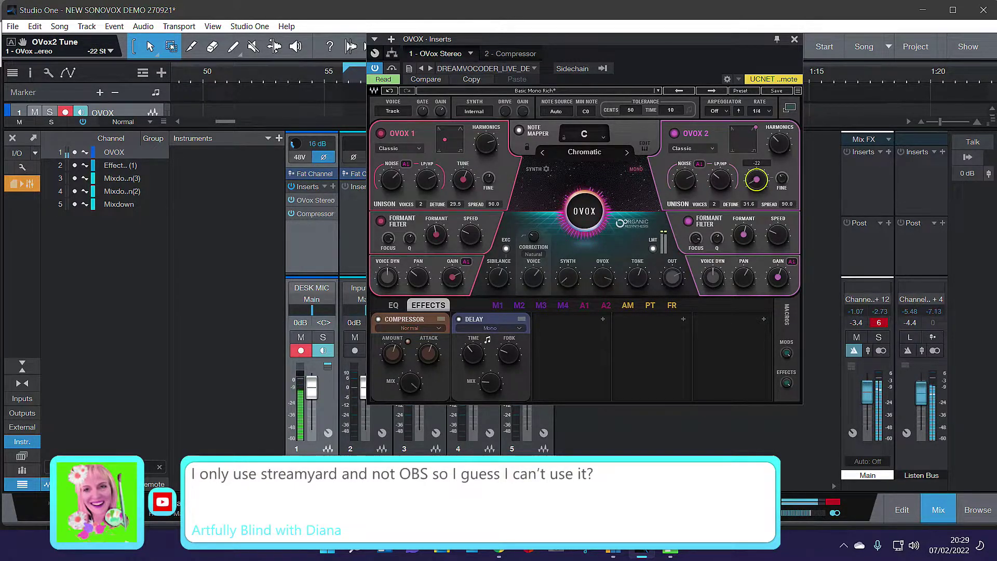
scroll(757, 179, up, 15)
scroll(756, 179, up, 3)
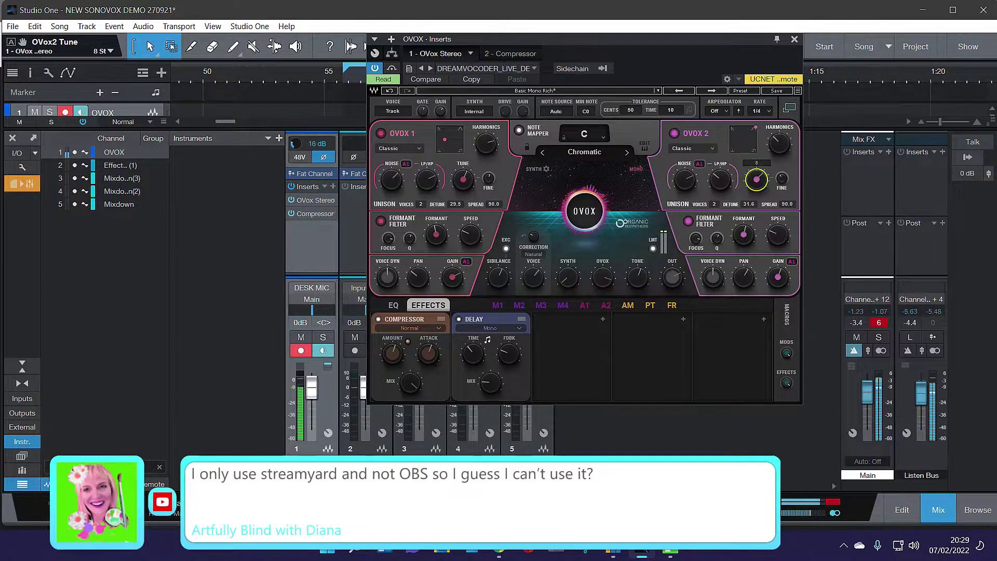
scroll(756, 179, up, 5)
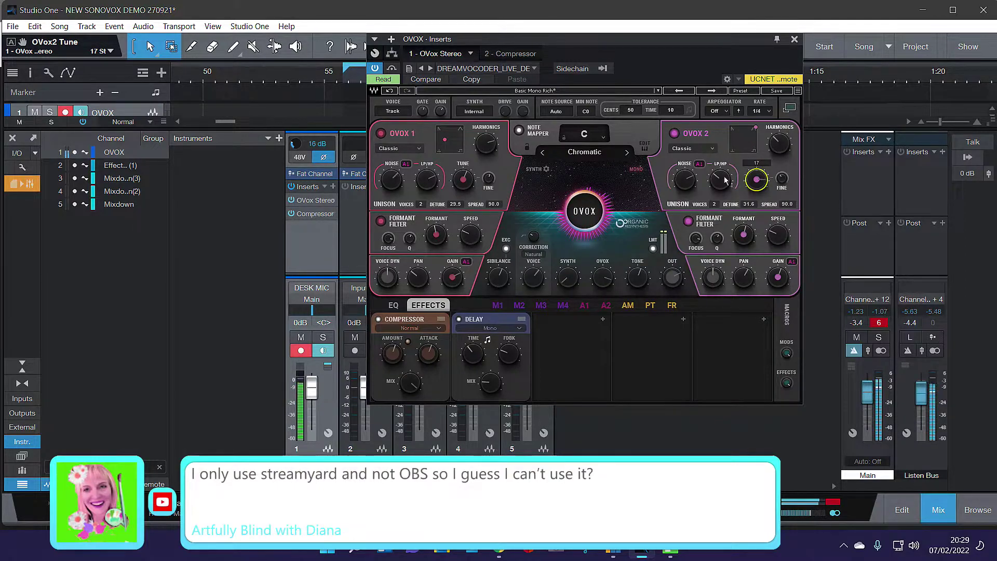
- Raise OVox 1 Tune to 19 semitones, and bring the Tune of both OVox voices back down
mouse_move(463, 179)
scroll(463, 179, up, 2)
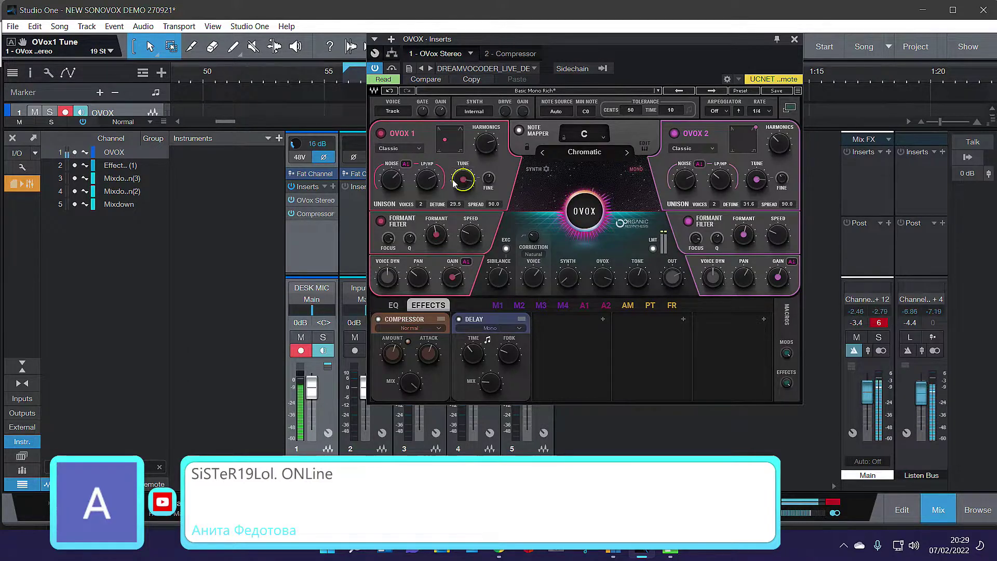
drag(472, 178, 472, 192)
click(762, 178)
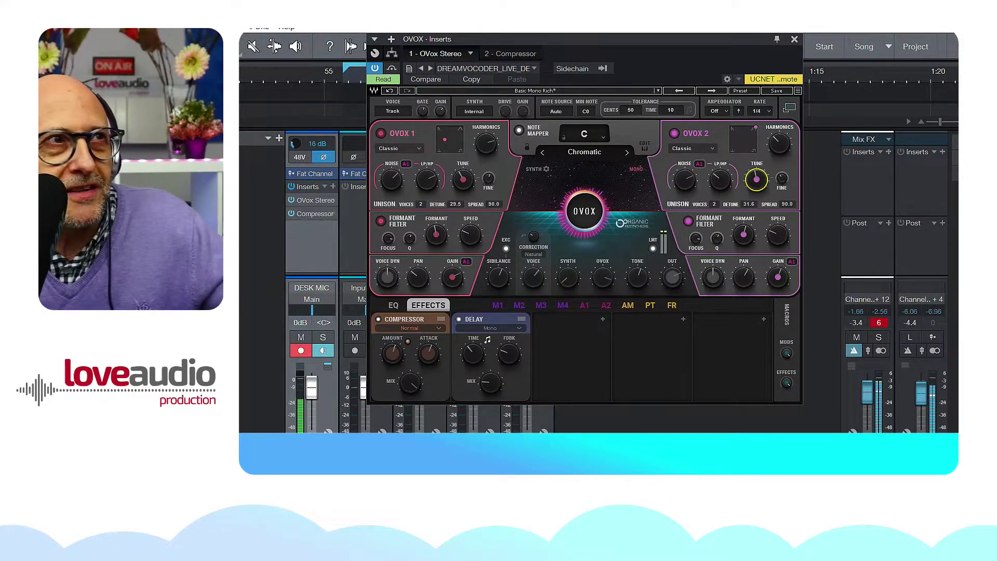
- Turn off recording and monitoring on the OVOX track, and raise OVox's Tone slightly before closing its editor
key(r)
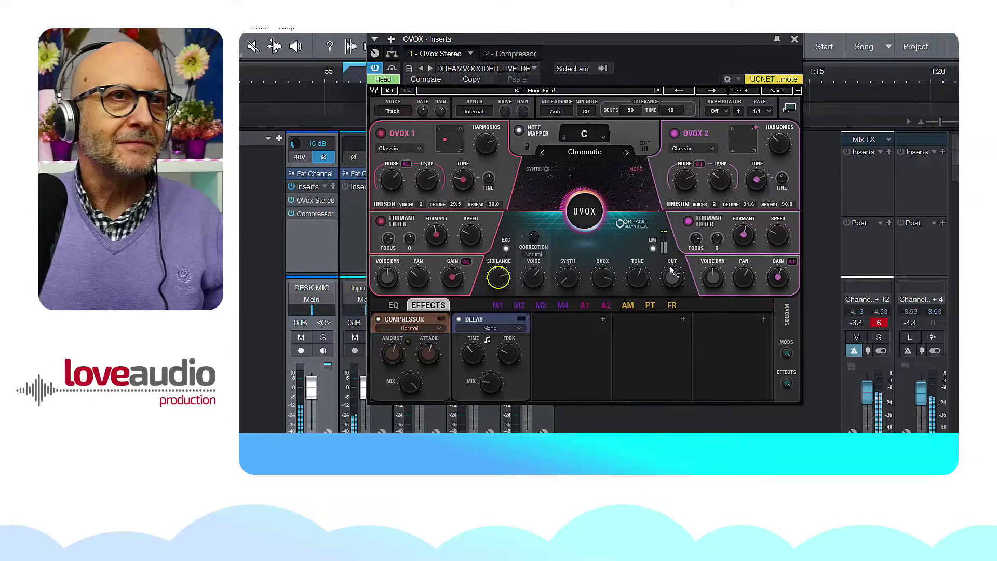
drag(638, 278, 637, 274)
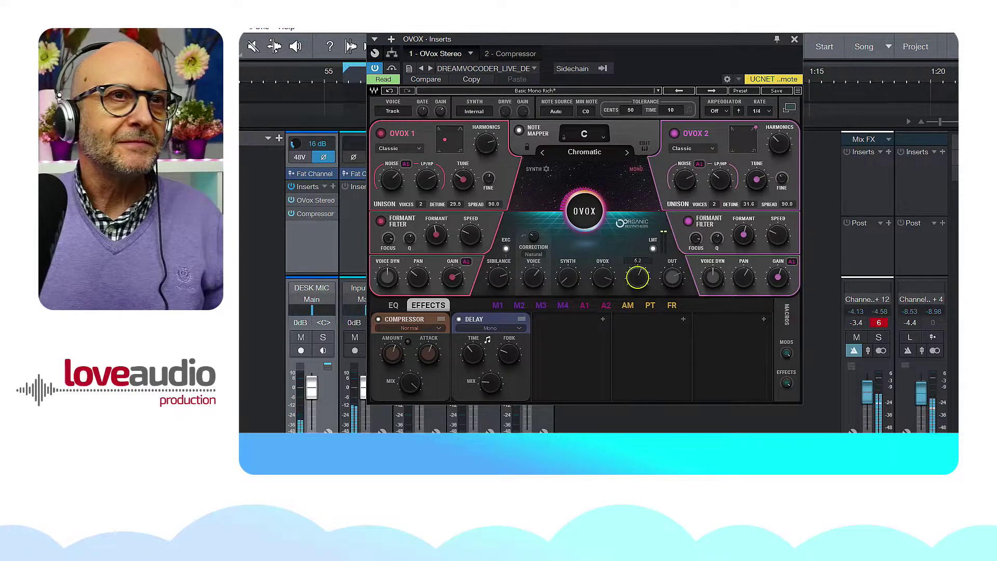
click(794, 40)
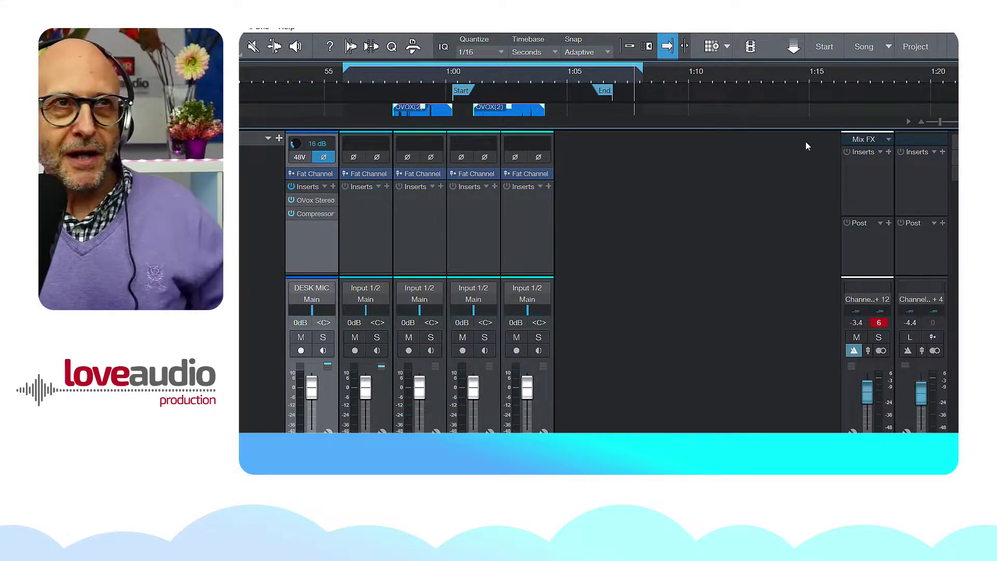